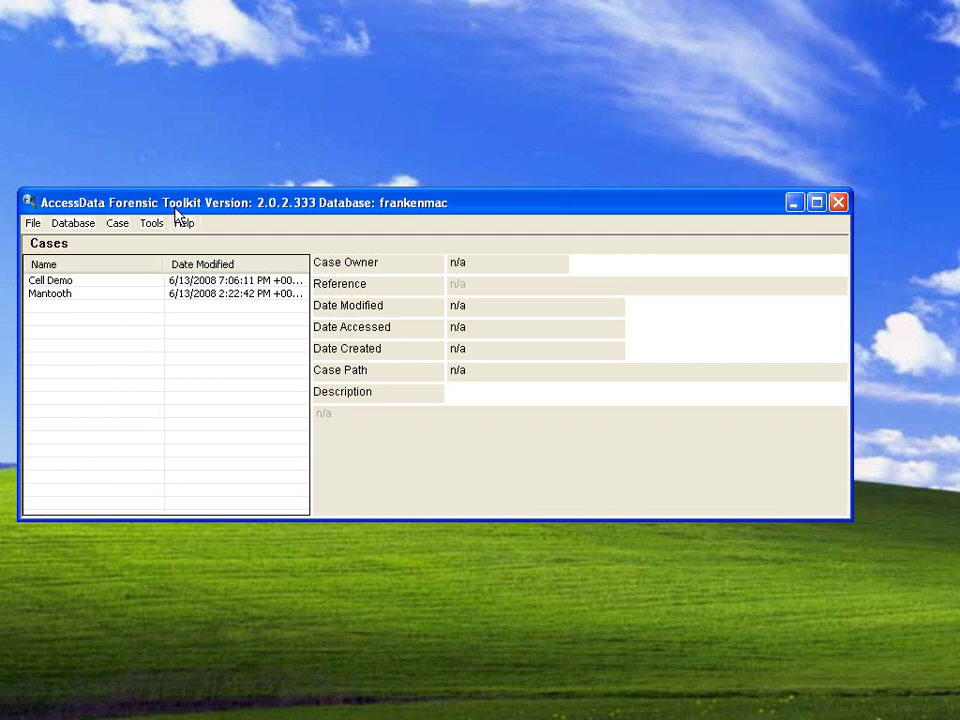
Open the Cell Demo case from the case list.
left_click_drag(175, 210, 199, 205)
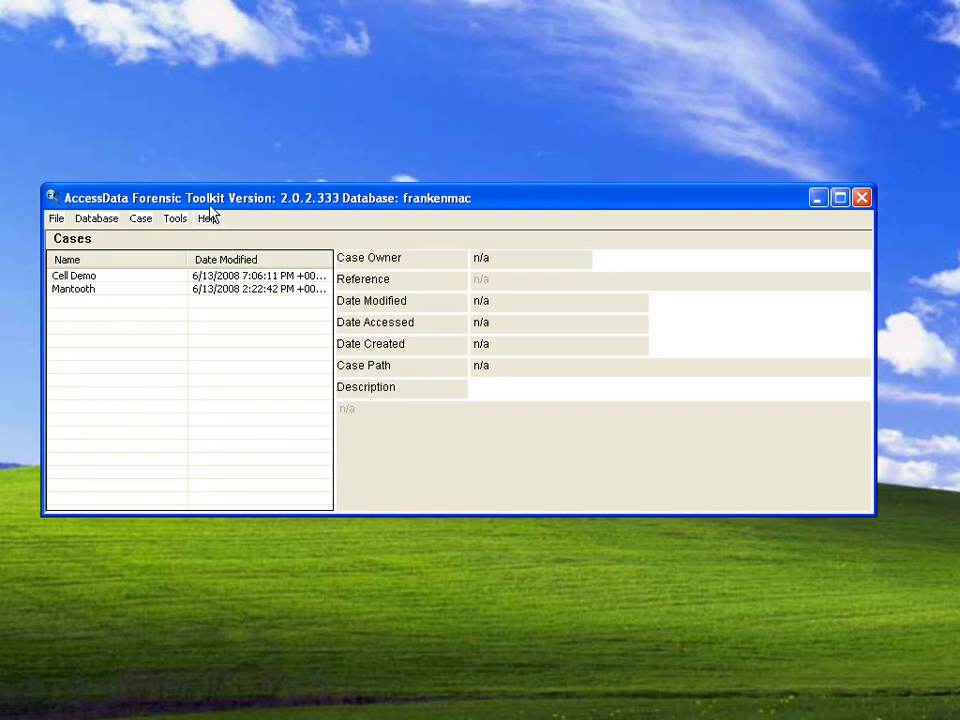
left_click(96, 278)
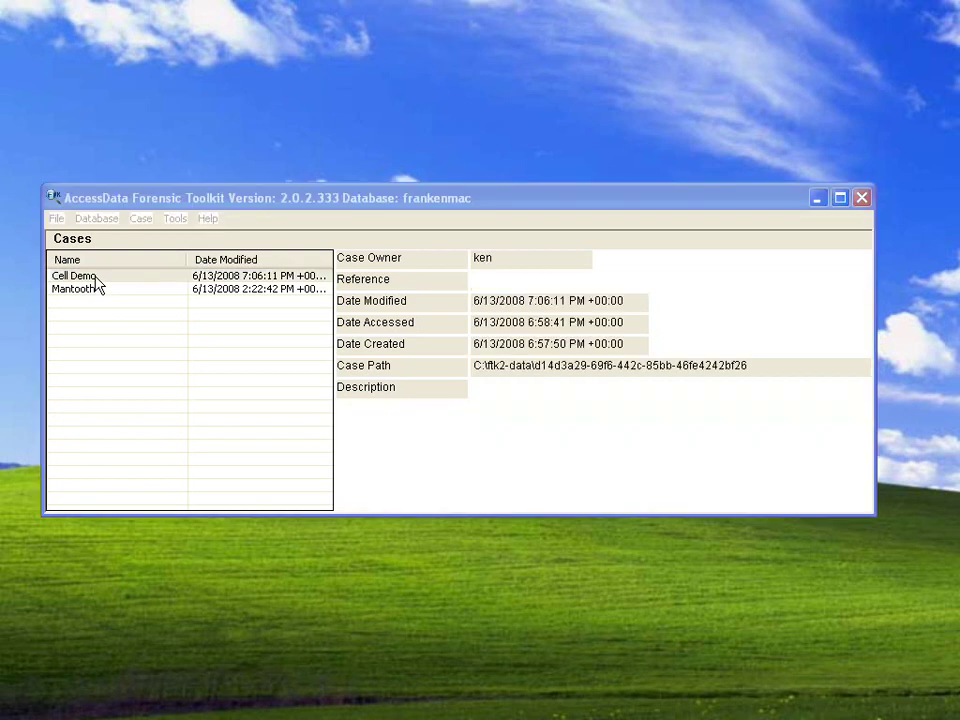
double_click(96, 279)
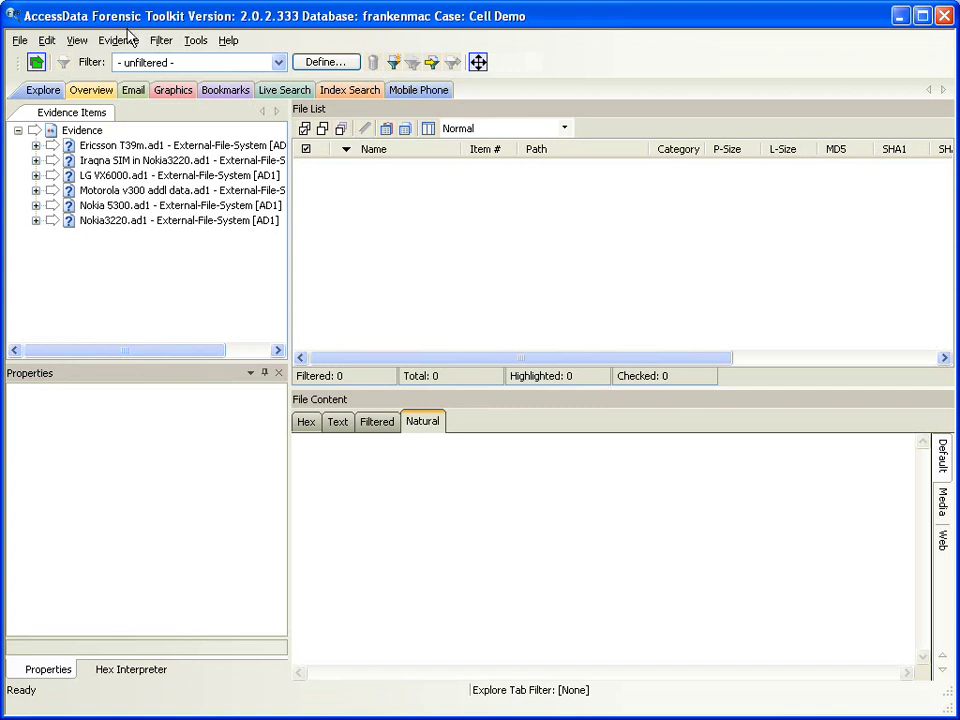
Start adding new evidence to the case with Mobile Phone(s) as the evidence type.
left_click(127, 42)
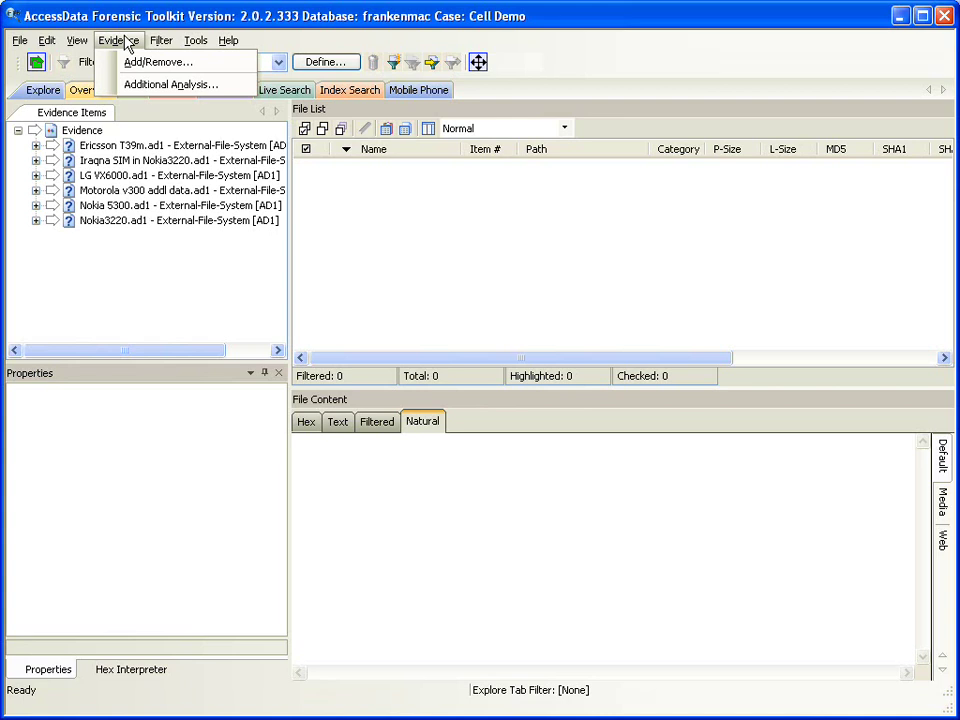
left_click(147, 84)
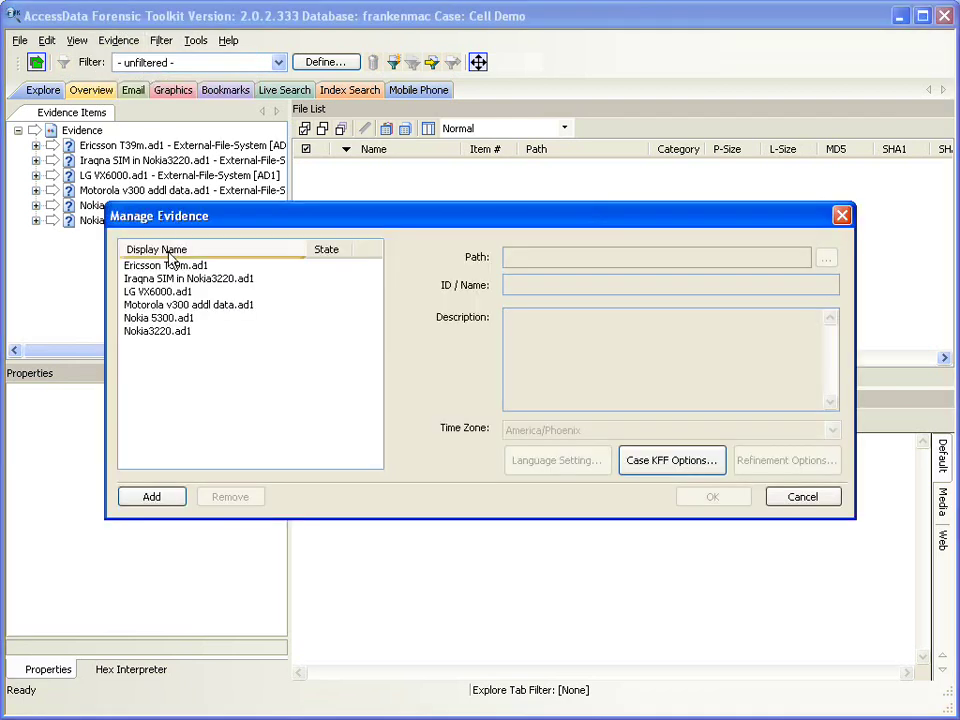
left_click(151, 496)
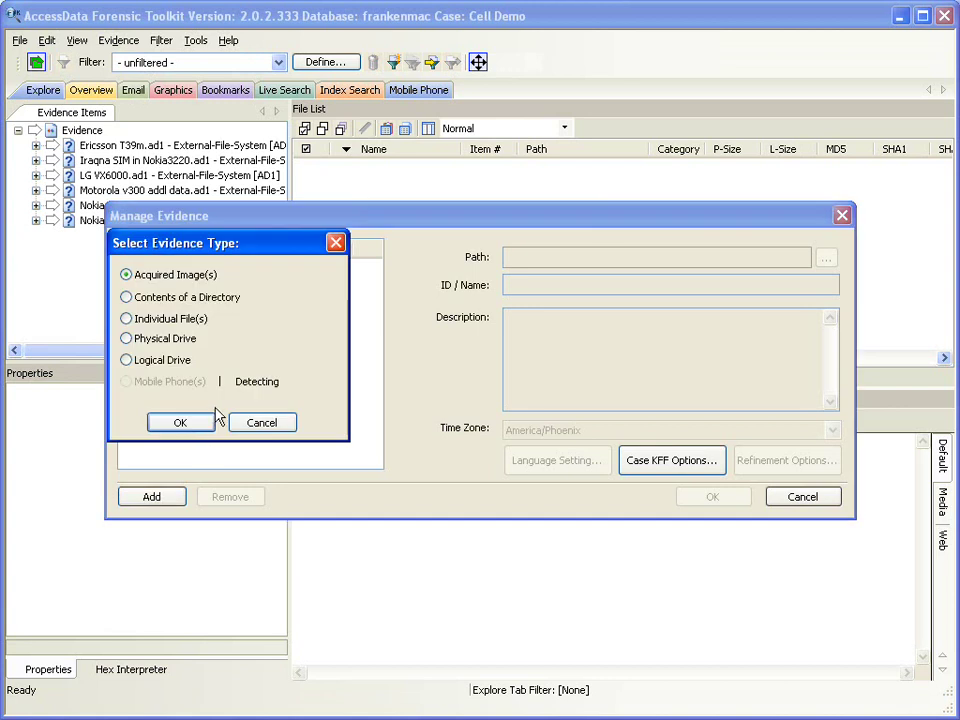
left_click_drag(220, 250, 232, 272)
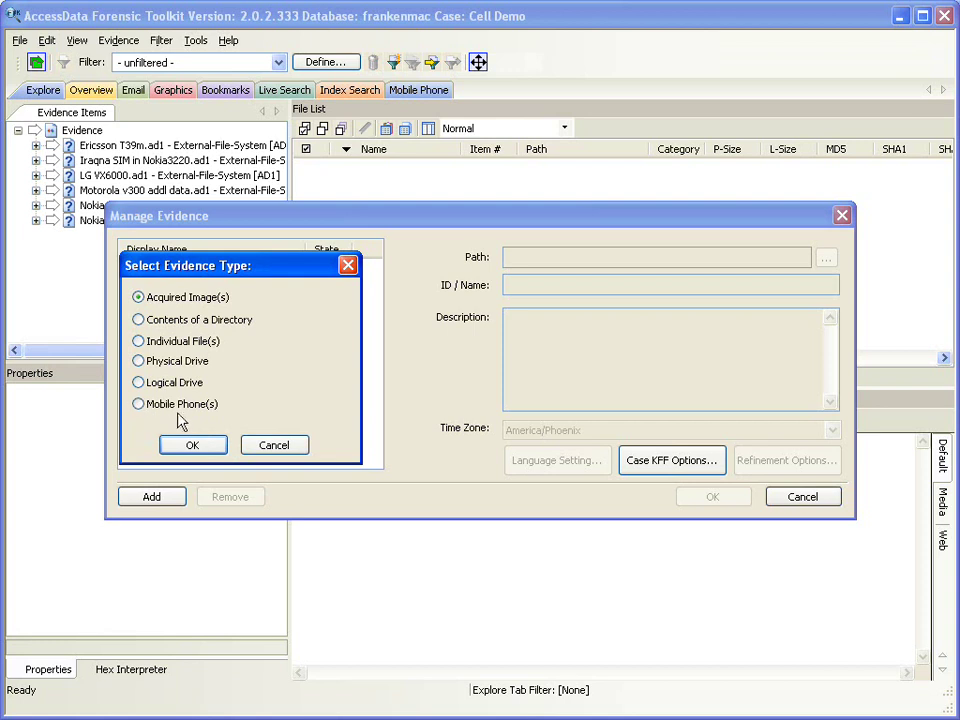
left_click(143, 405)
left_click(193, 447)
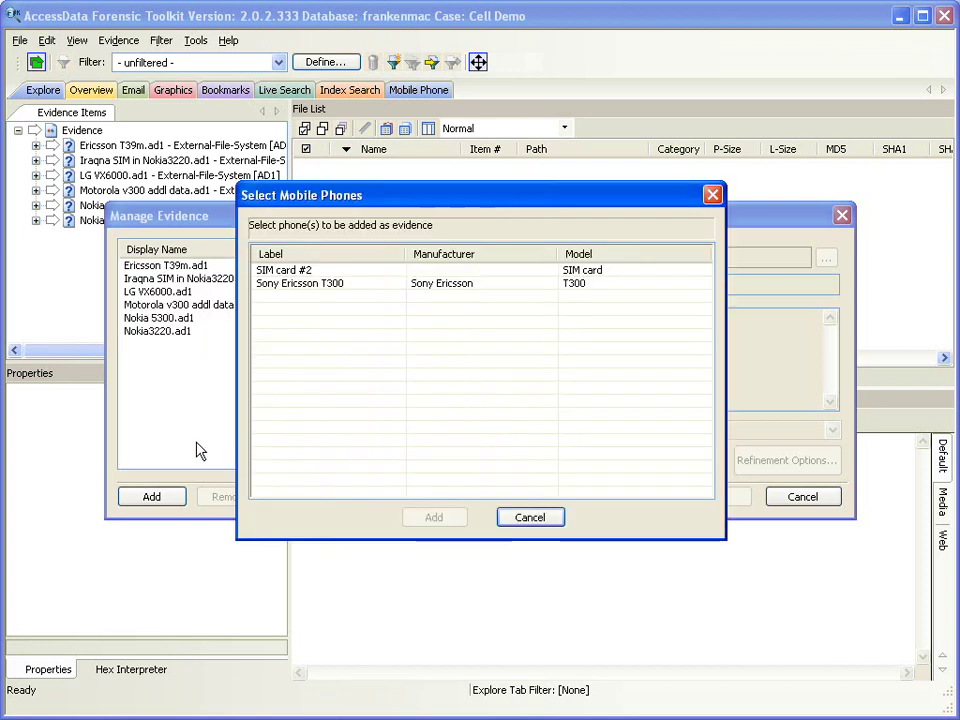
Add both the Sony Ericsson T300 and SIM card #2 as evidence, and dismiss the imaging progress window.
left_click_drag(337, 200, 207, 143)
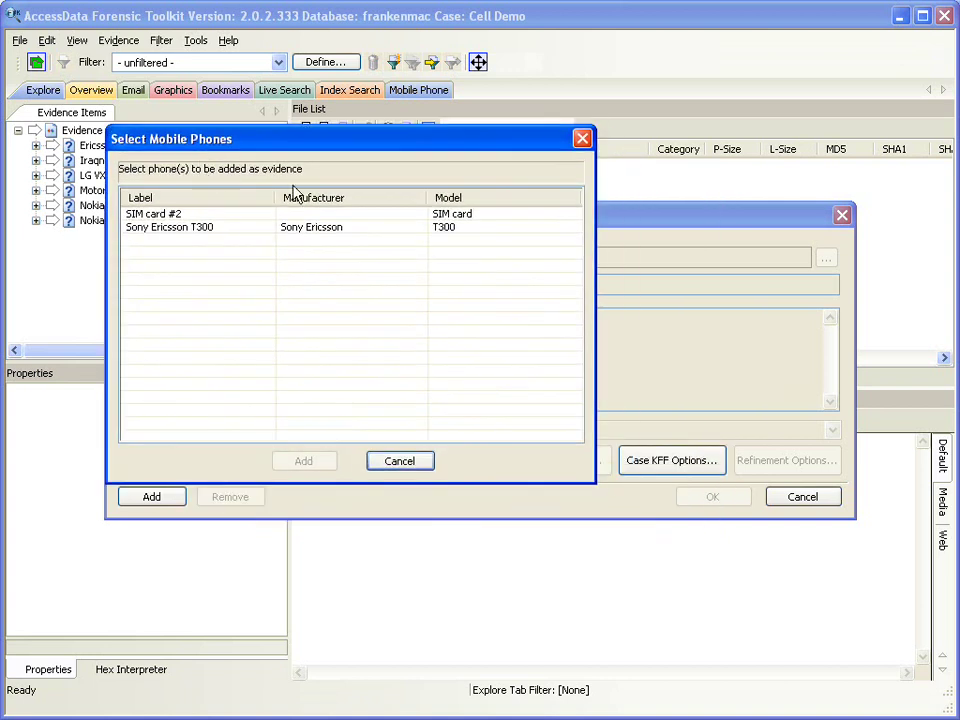
left_click(184, 233)
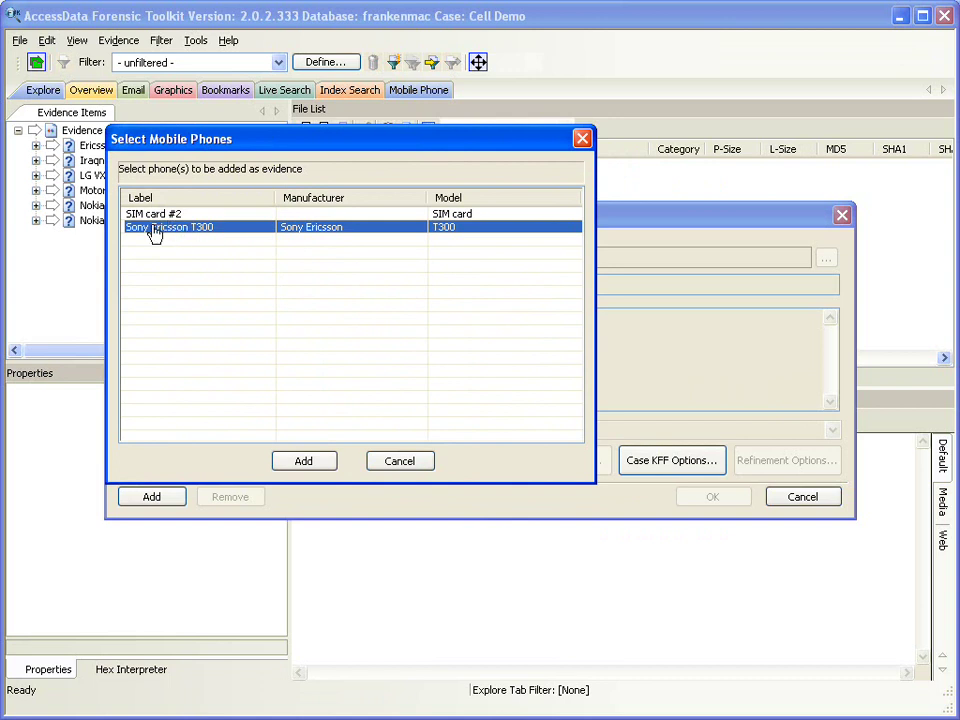
left_click(152, 216, "ctrl")
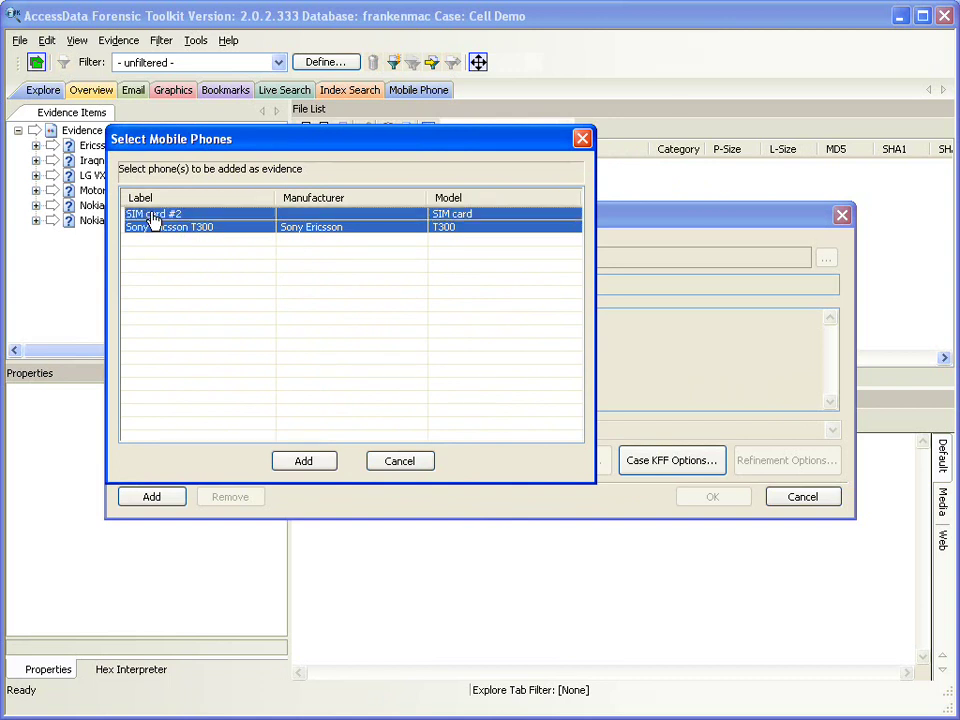
left_click(303, 460)
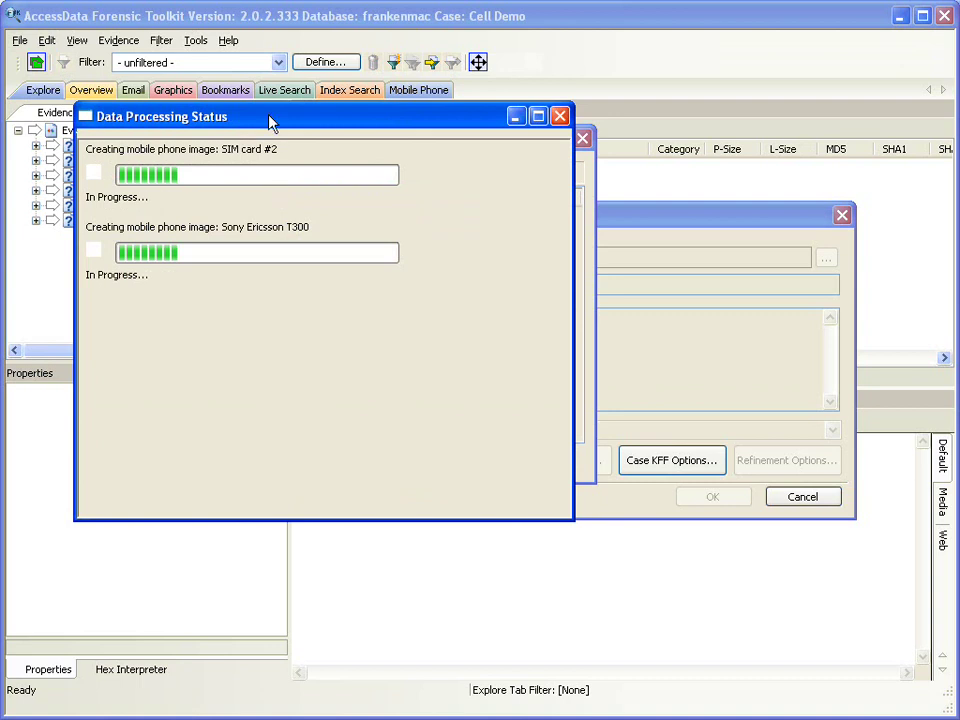
left_click_drag(269, 118, 273, 186)
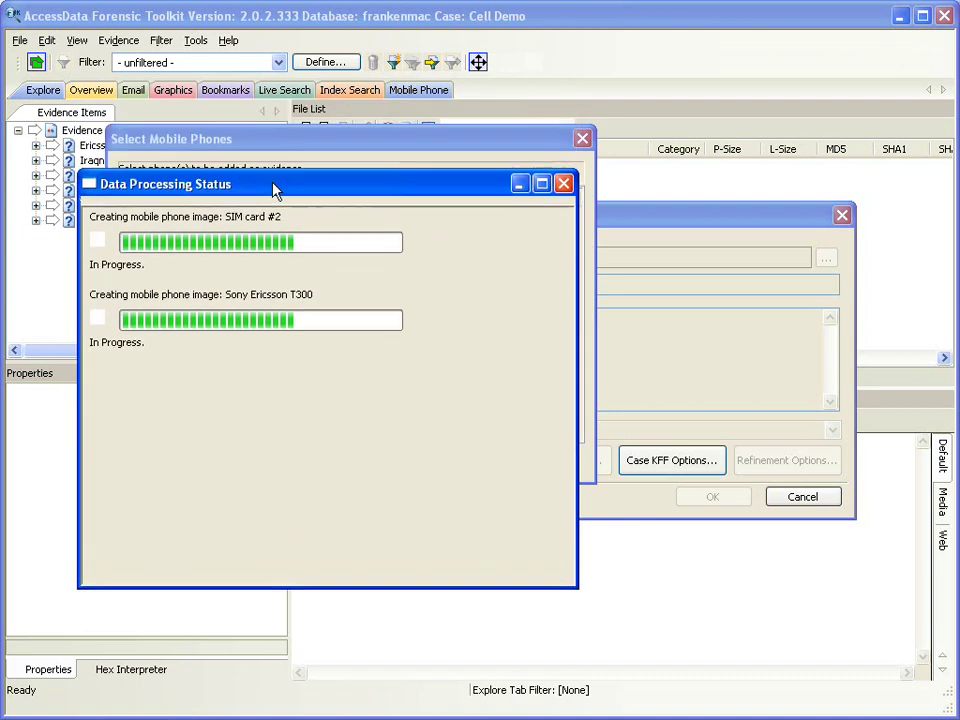
left_click(563, 184)
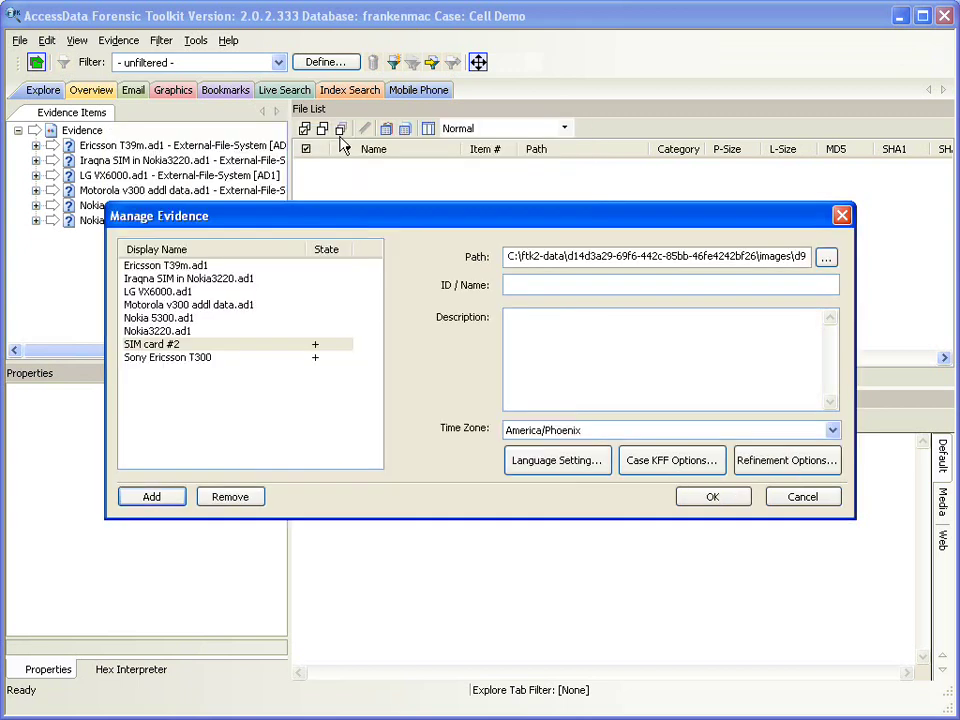
Accept the evidence list to start processing the two new items, clear the finished imaging jobs, and dismiss the processing status window.
left_click_drag(356, 218, 343, 192)
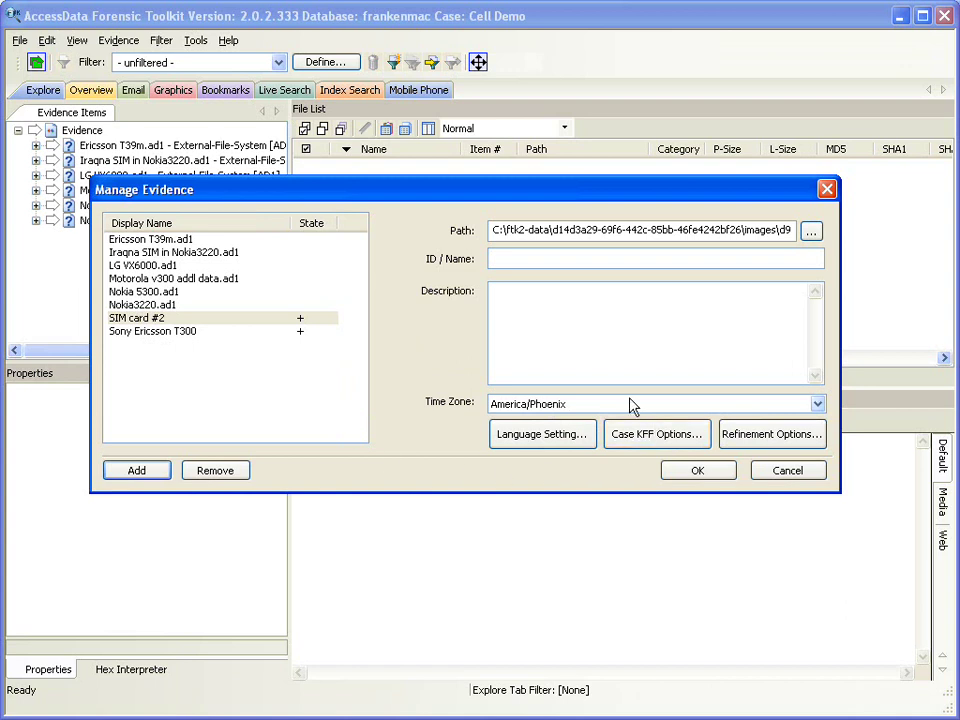
left_click(690, 474)
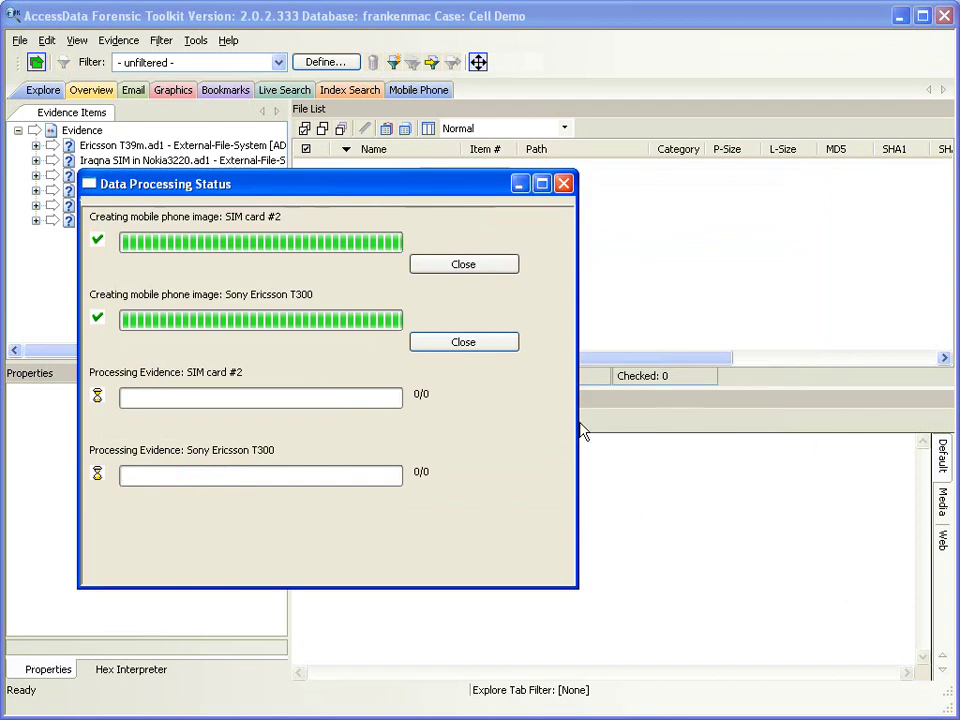
left_click(490, 266)
left_click(489, 268)
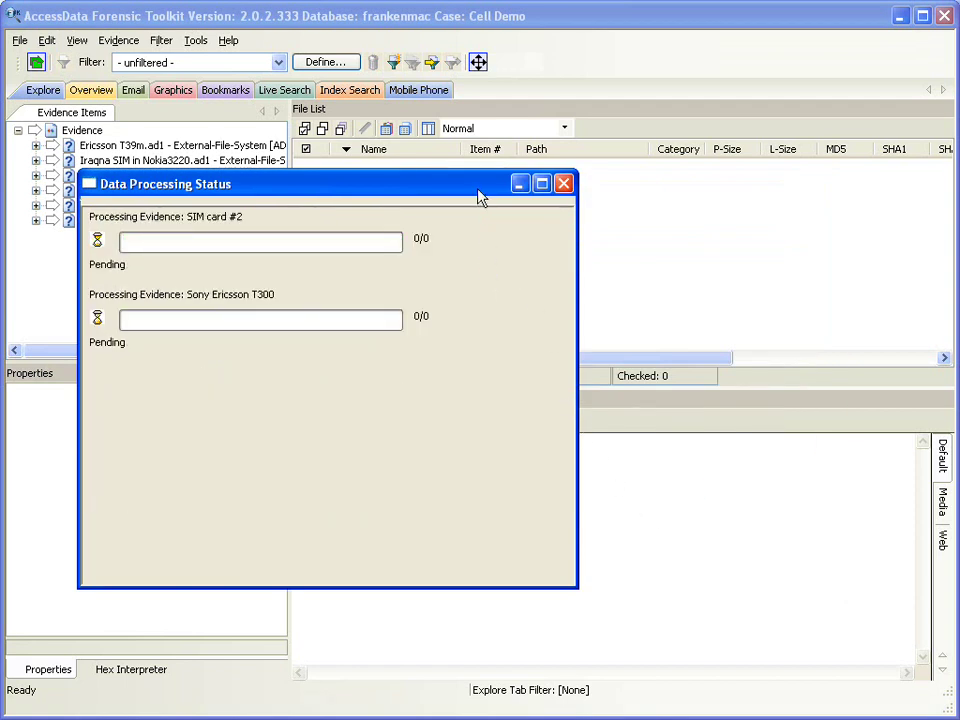
left_click(564, 186)
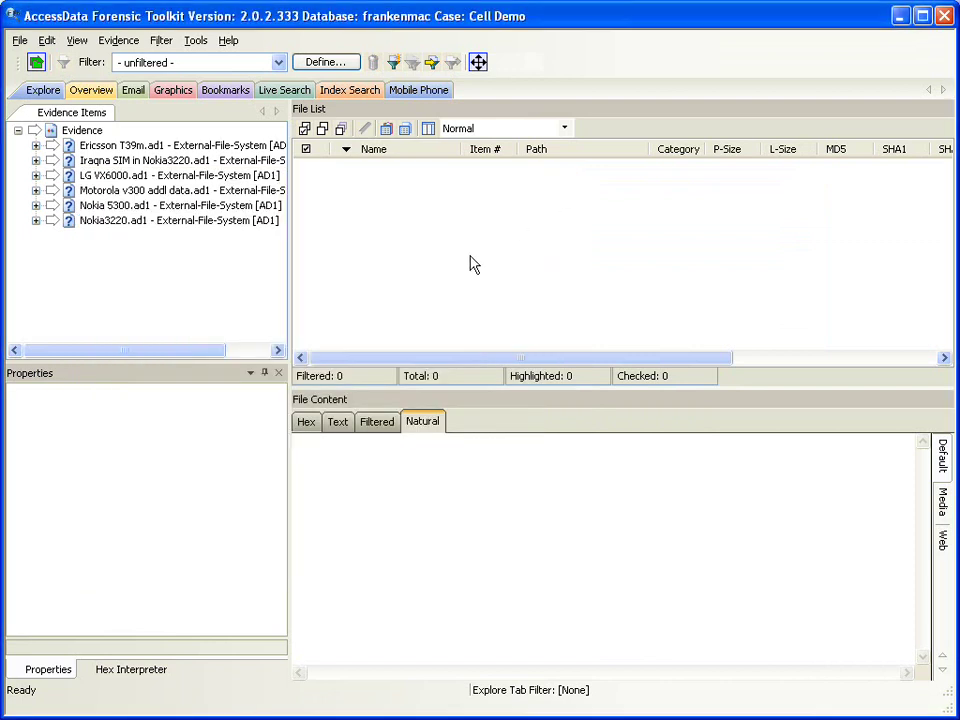
Widen the evidence tree pane and look at the folders inside the Ericsson T39m evidence item.
left_click_drag(290, 240, 313, 240)
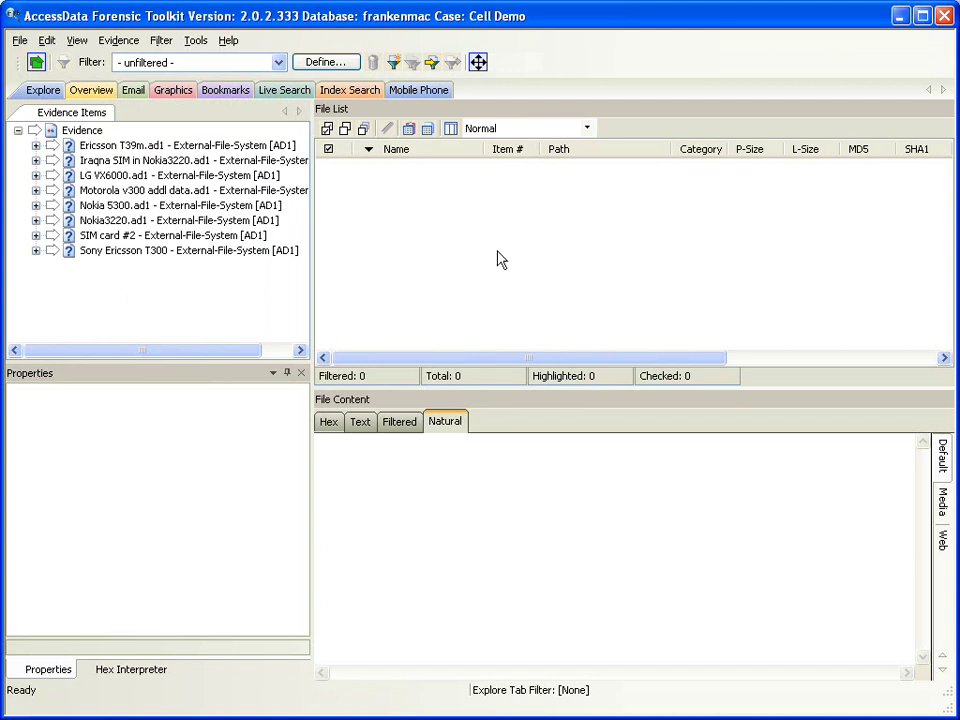
left_click(36, 145)
left_click(53, 160)
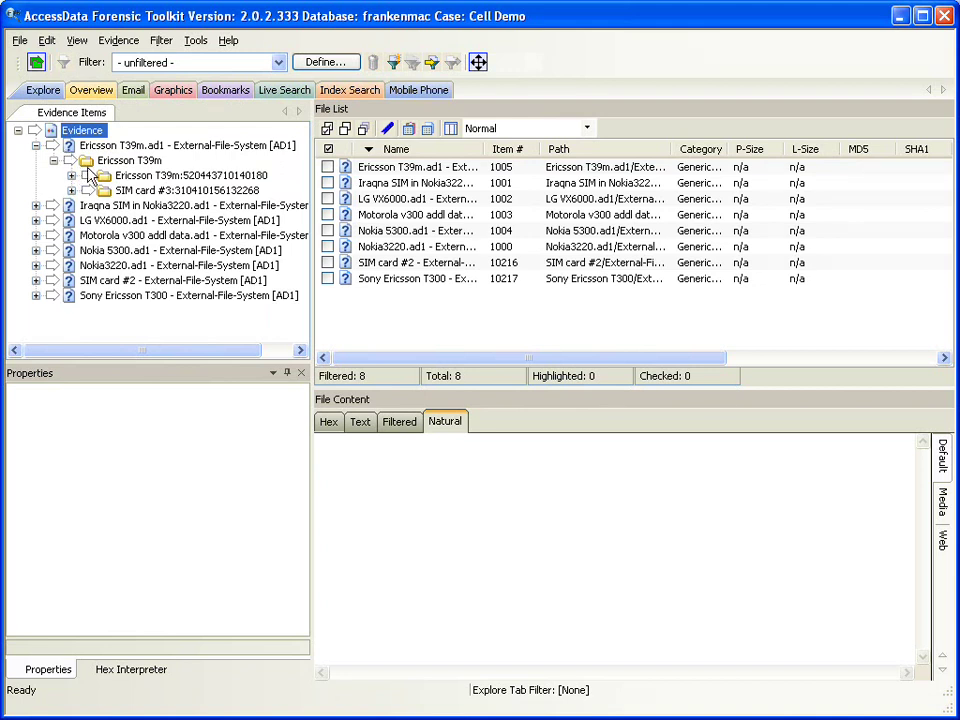
left_click(36, 145)
Inspect the handset and SIM card folders of the Sony Ericsson T300 evidence, including the SIM's Phonebook, then collapse the item.
left_click(36, 250)
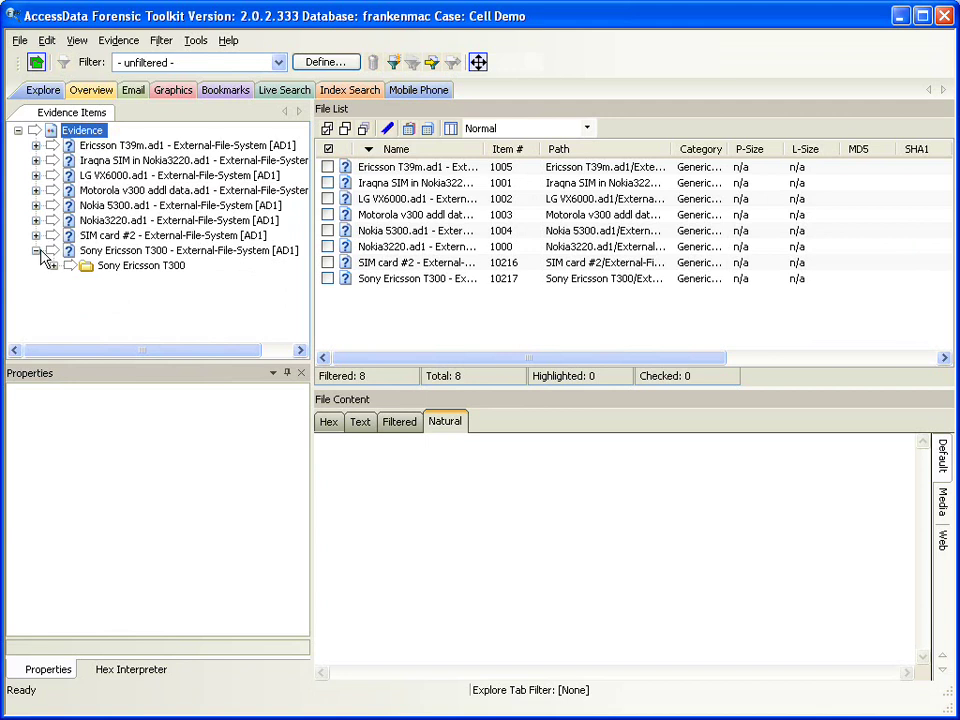
left_click(53, 265)
left_click(71, 280)
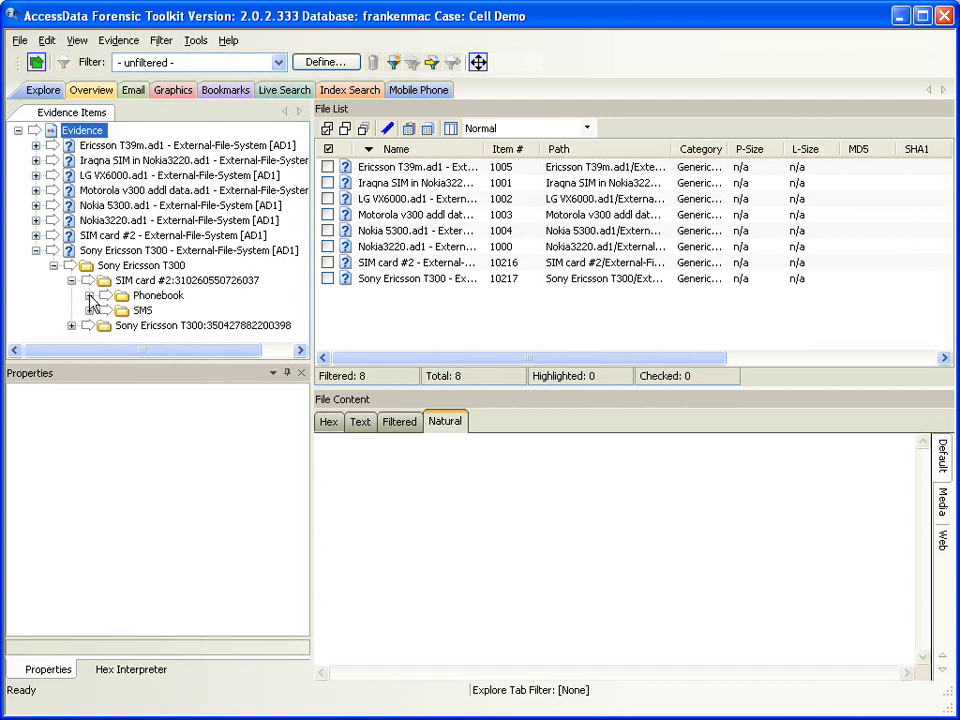
left_click(71, 325)
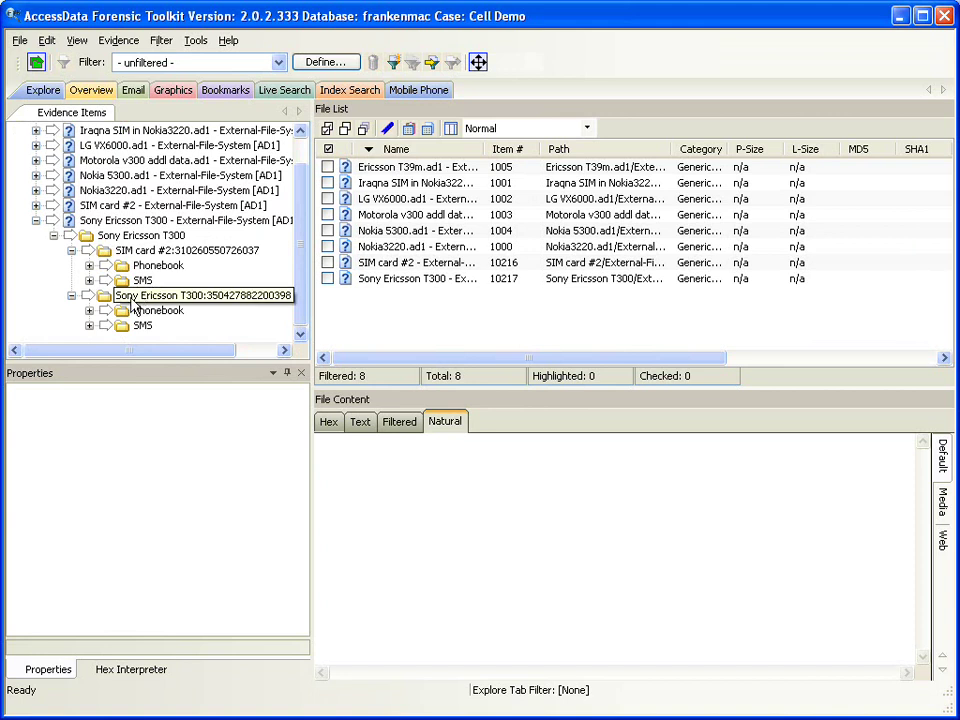
left_click(89, 266)
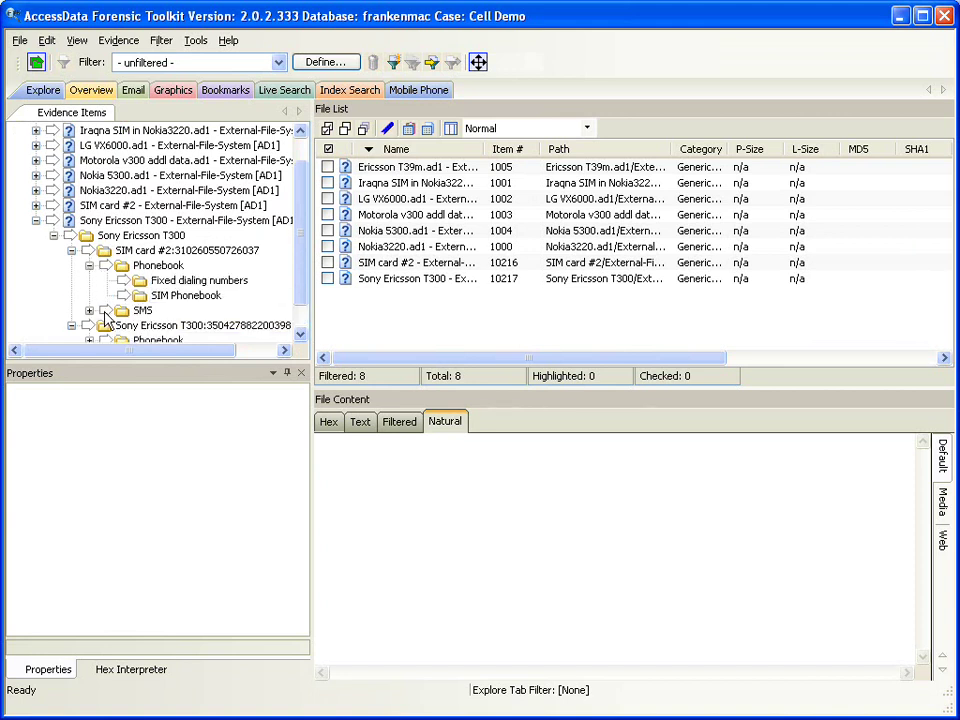
left_click(36, 220)
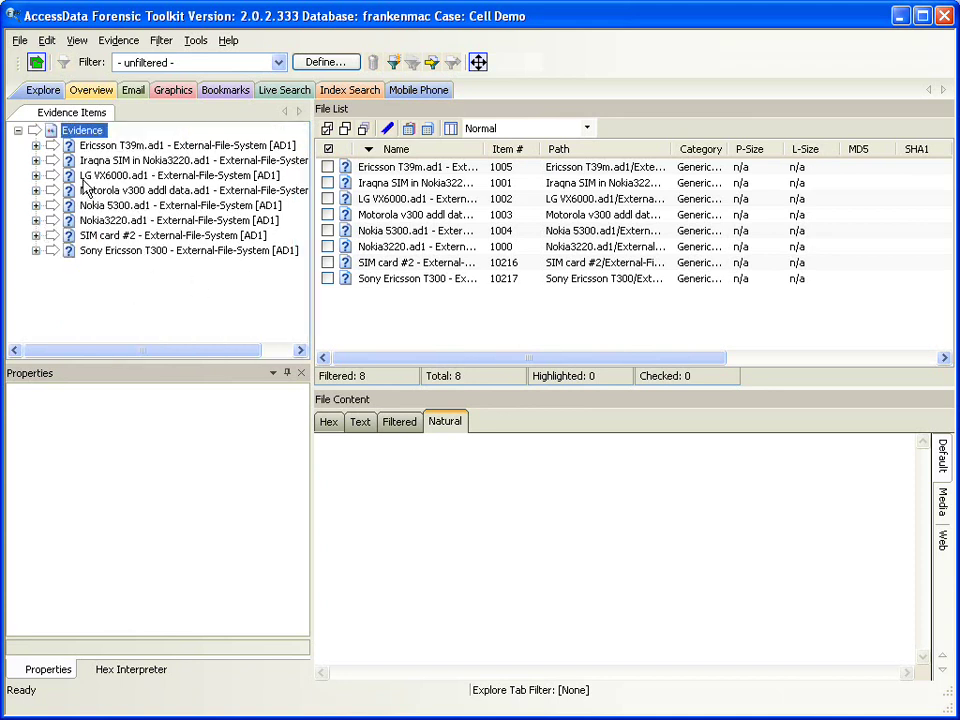
Examine the folder structure of the Ericsson T39m, Iraqna SIM and LG VX6000 evidence items down to the SIM and LG data folders.
left_click(36, 145)
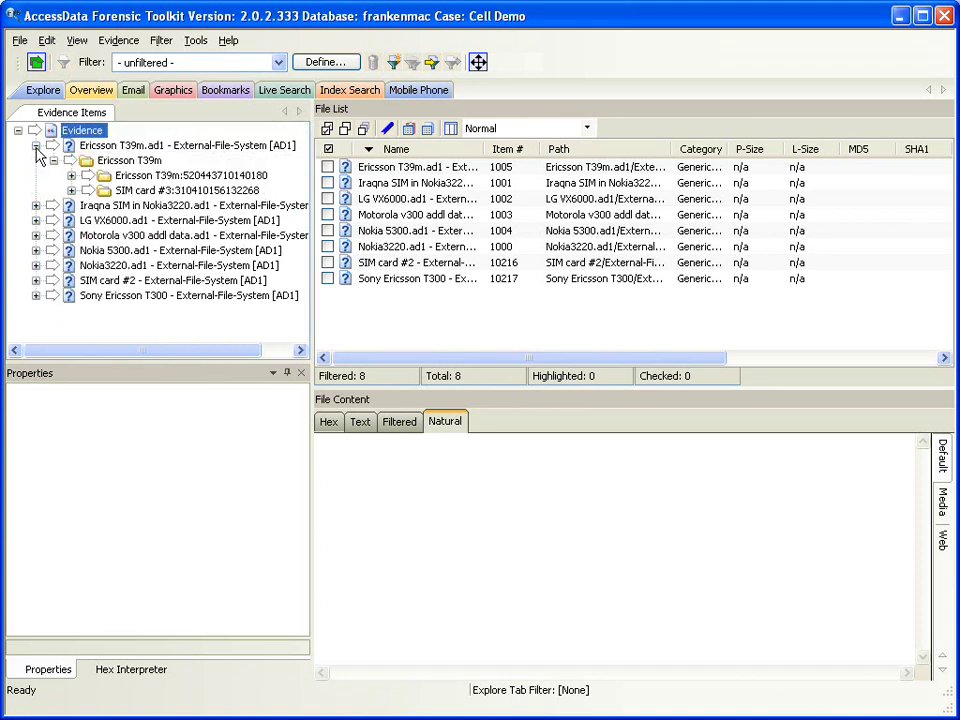
left_click(36, 205)
left_click(54, 220)
left_click(36, 250)
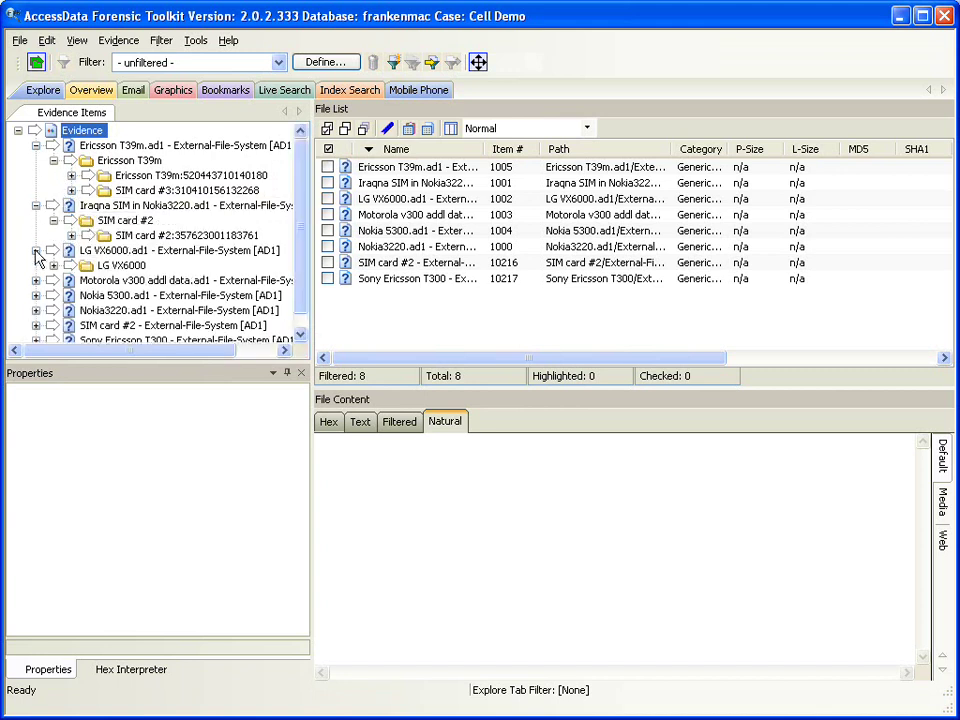
left_click(54, 265)
left_click(36, 295)
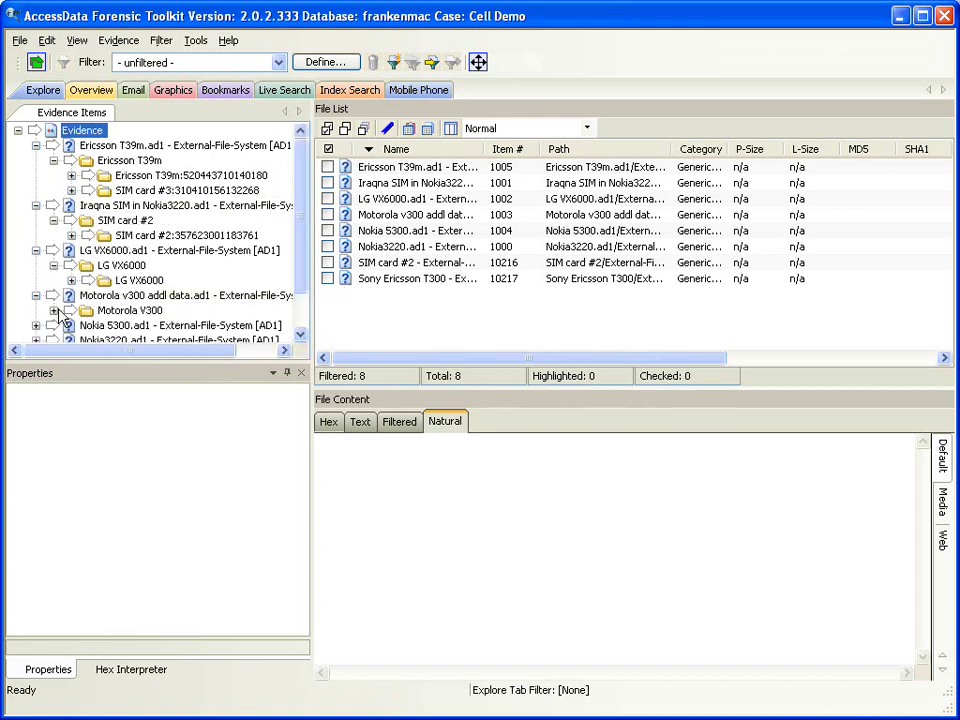
left_click(71, 280)
scroll(163, 332, "down", 1)
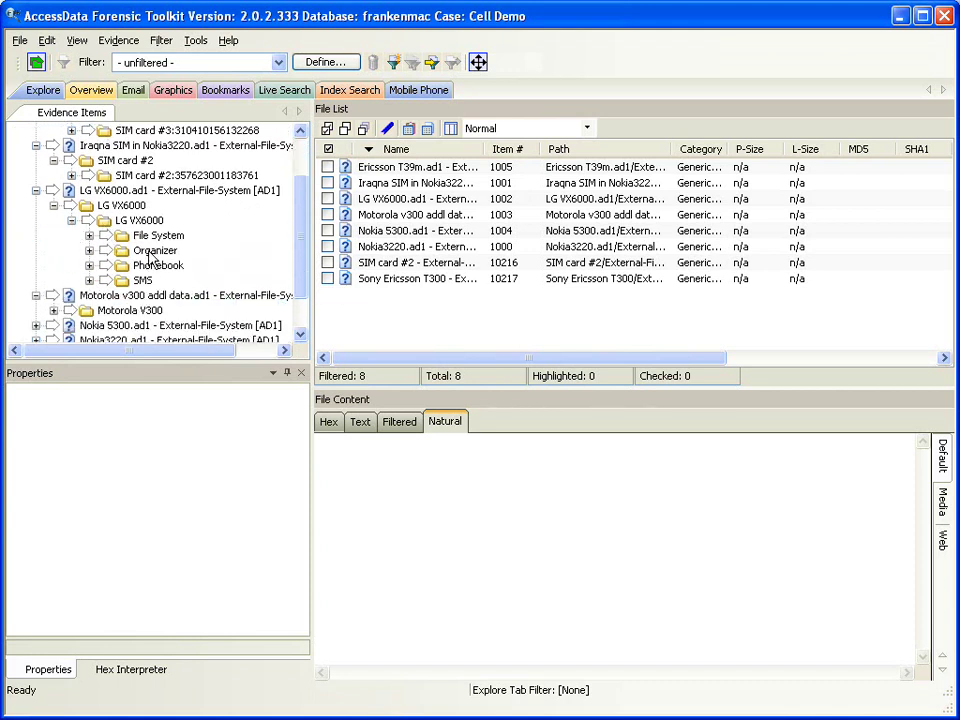
left_click(71, 175)
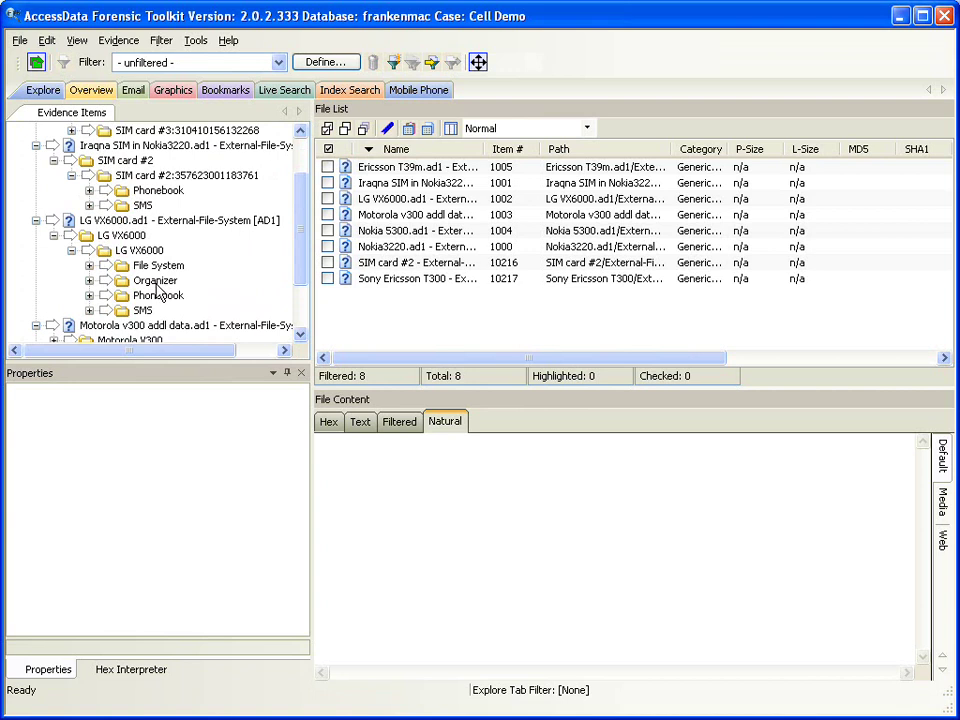
Examine the Motorola V300 device and SIM folders and the Nokia 5300 data folders in the evidence tree.
scroll(160, 290, "down", 2)
left_click(54, 265)
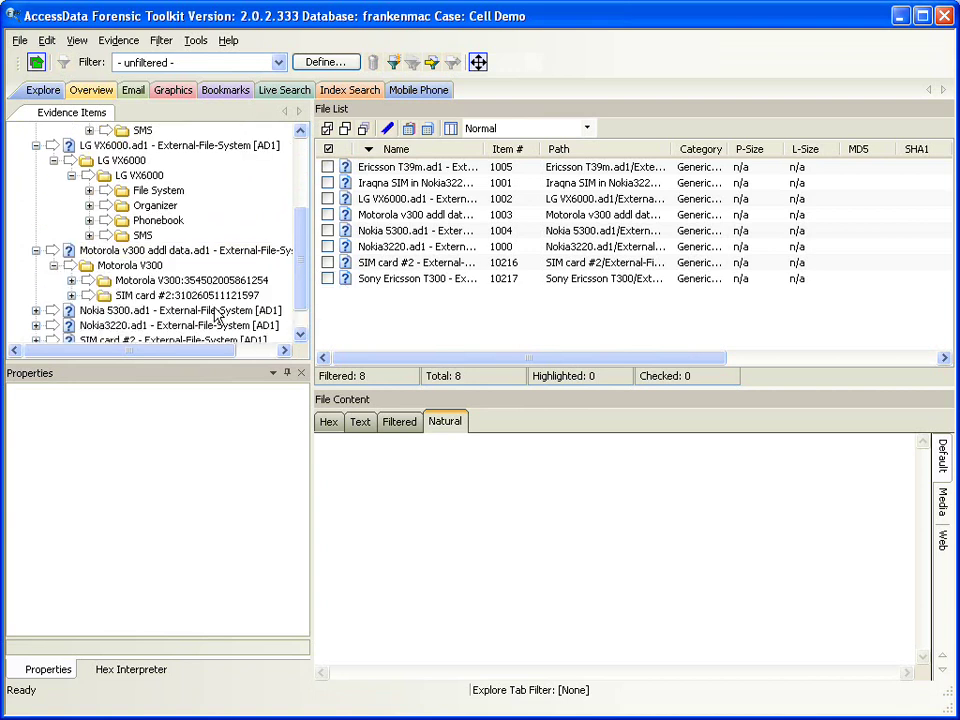
scroll(60, 282, "down", 1)
left_click(36, 280)
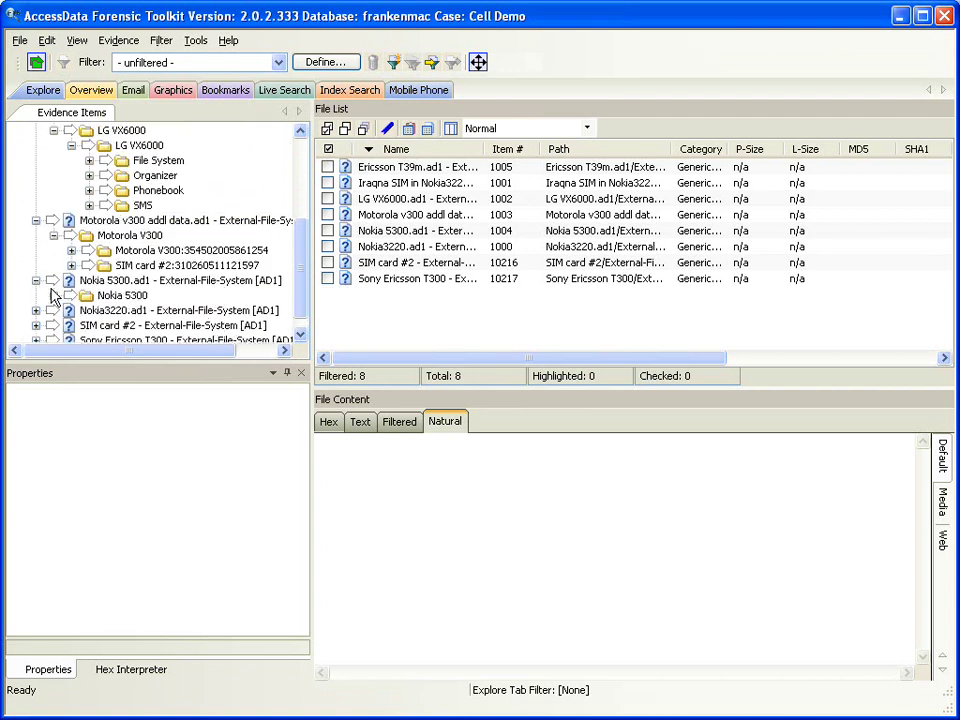
left_click(54, 295)
scroll(152, 305, "down", 1)
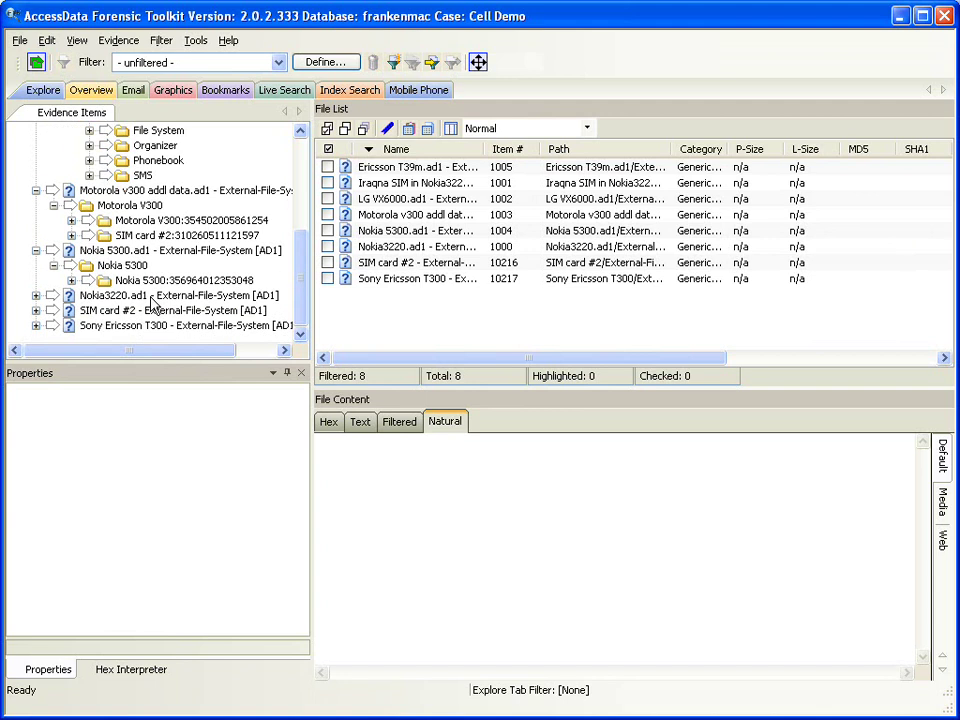
left_click(71, 280)
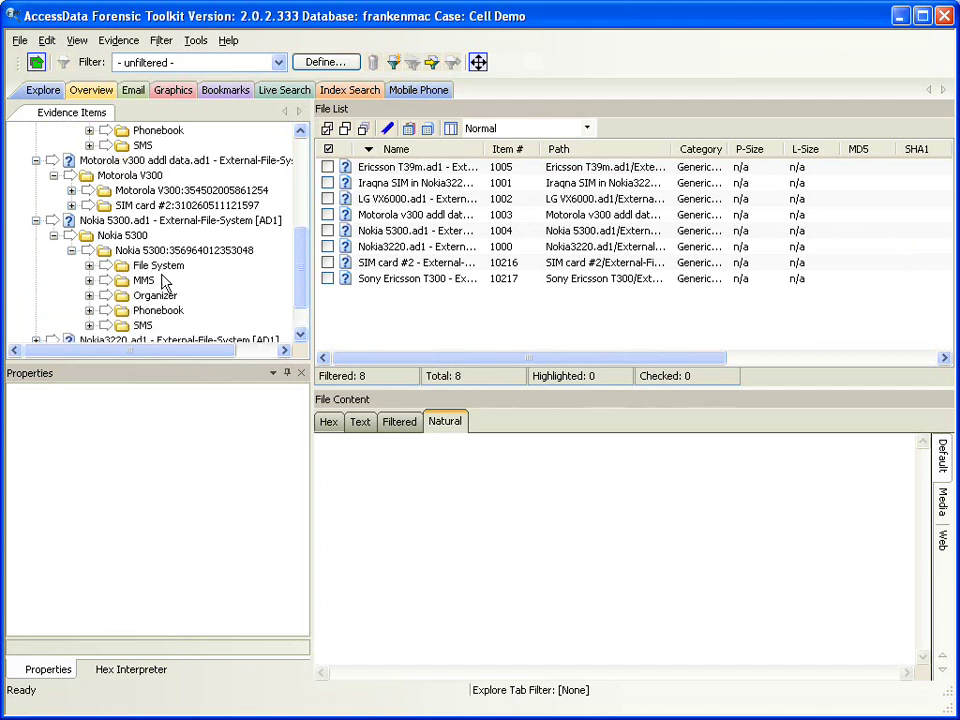
scroll(170, 280, "up", 5)
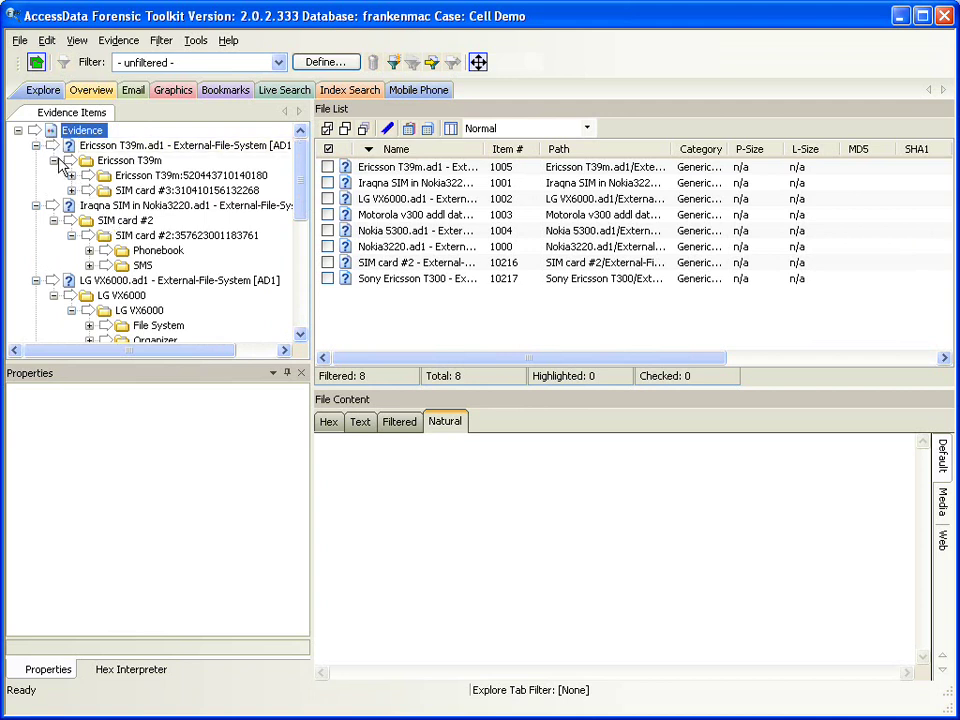
List every item contained in the Ericsson T39m folder and look at the file categories in the case overview.
left_click(68, 162)
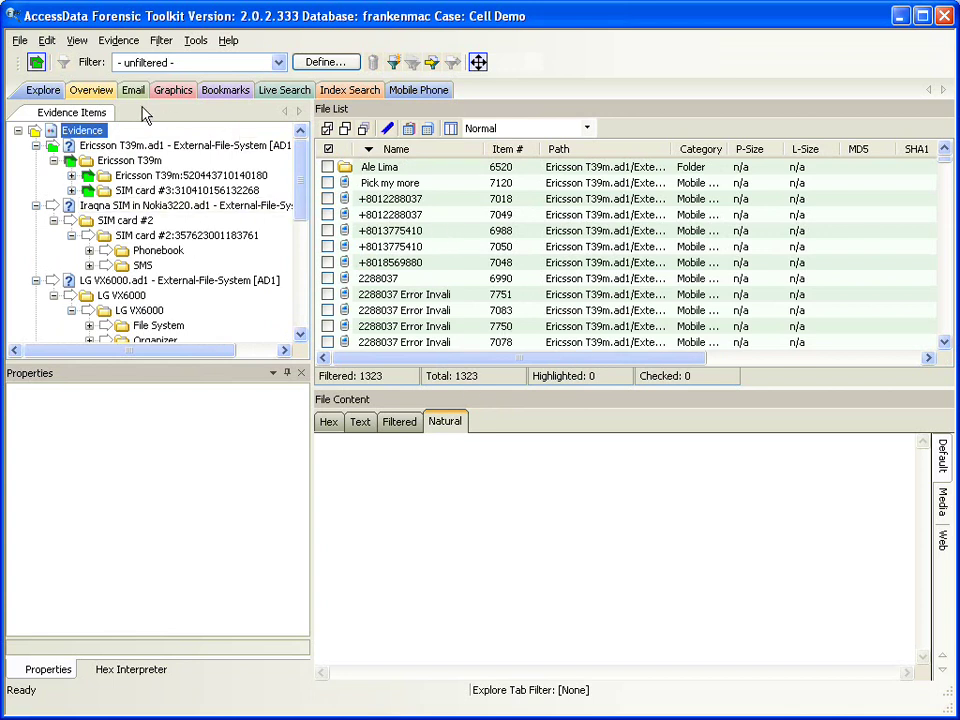
left_click(92, 91)
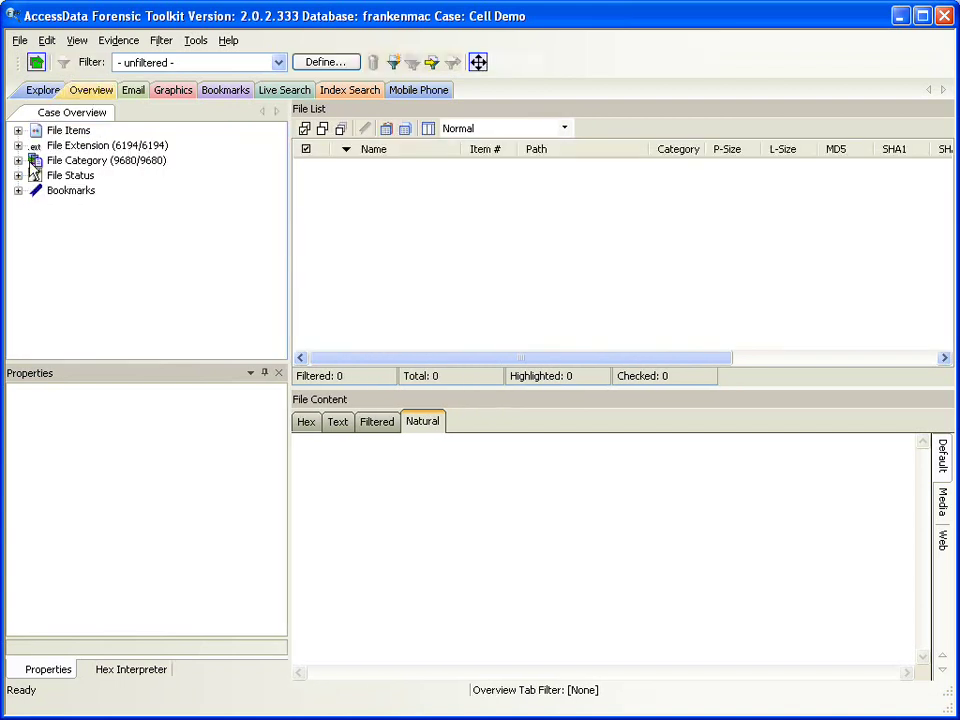
left_click(17, 160)
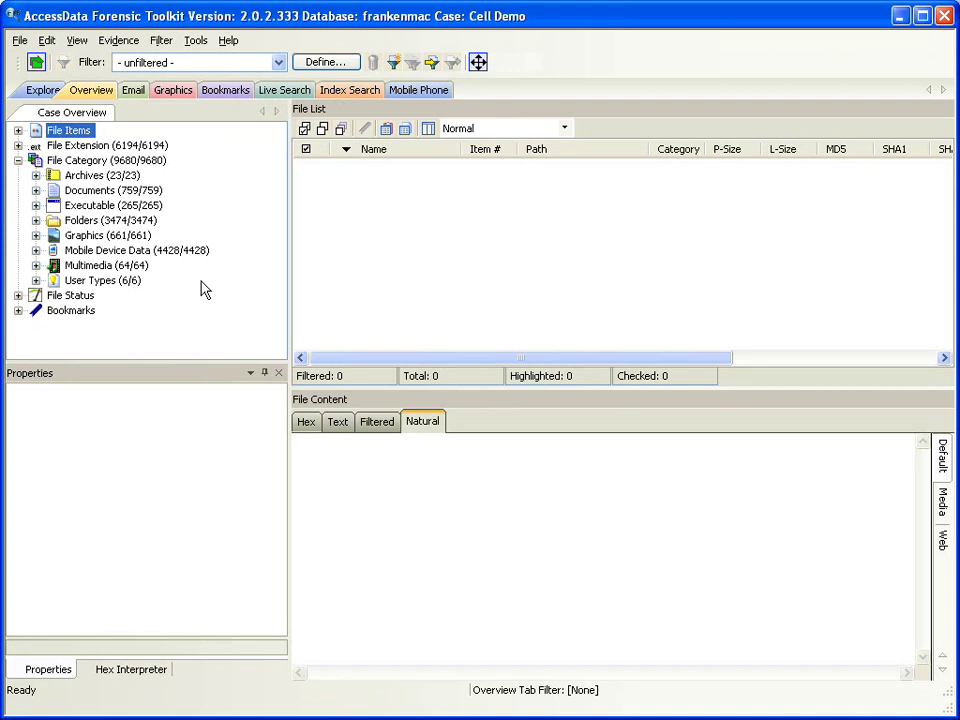
List the mobile device files of all evidence items in the Mobile Phone view and narrow the evidence tree pane.
left_click(435, 97)
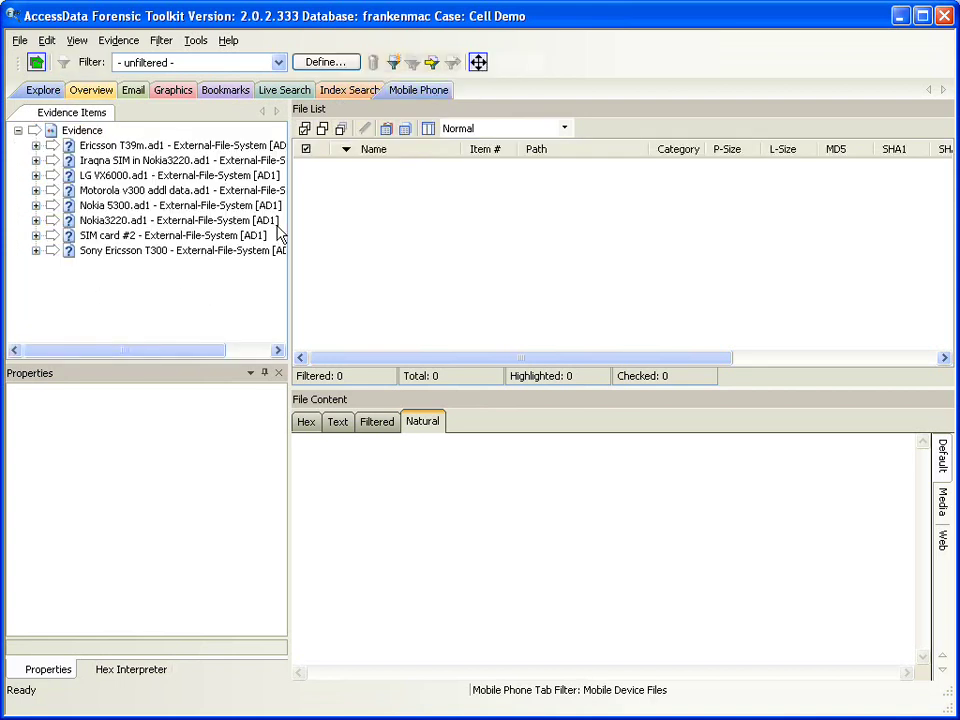
left_click_drag(287, 219, 325, 220)
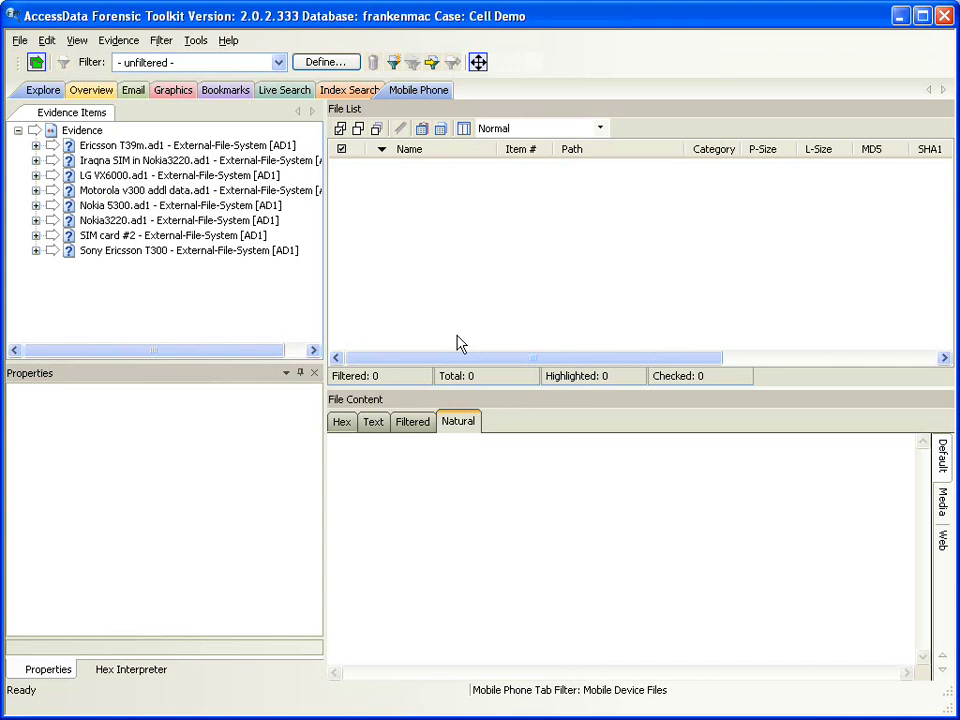
left_click(35, 131)
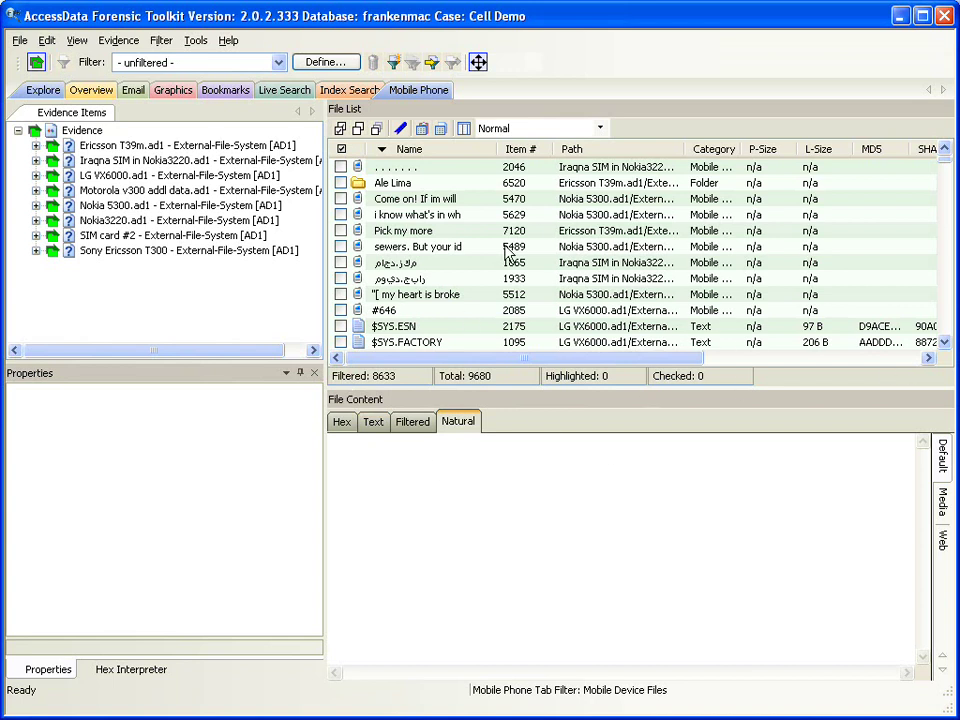
left_click_drag(325, 253, 205, 253)
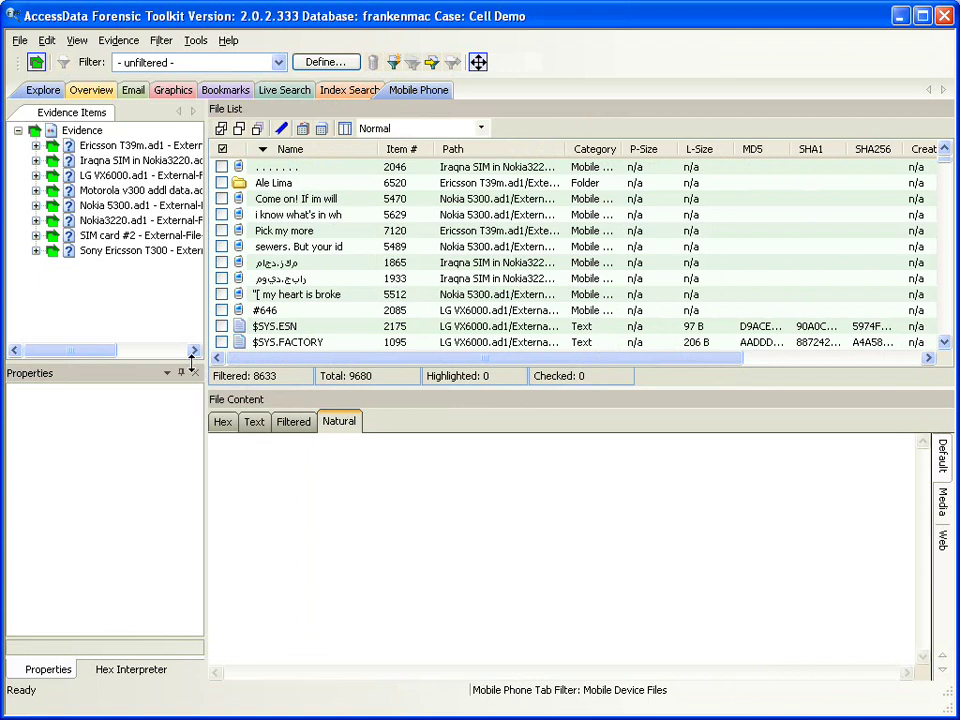
left_click_drag(191, 362, 193, 385)
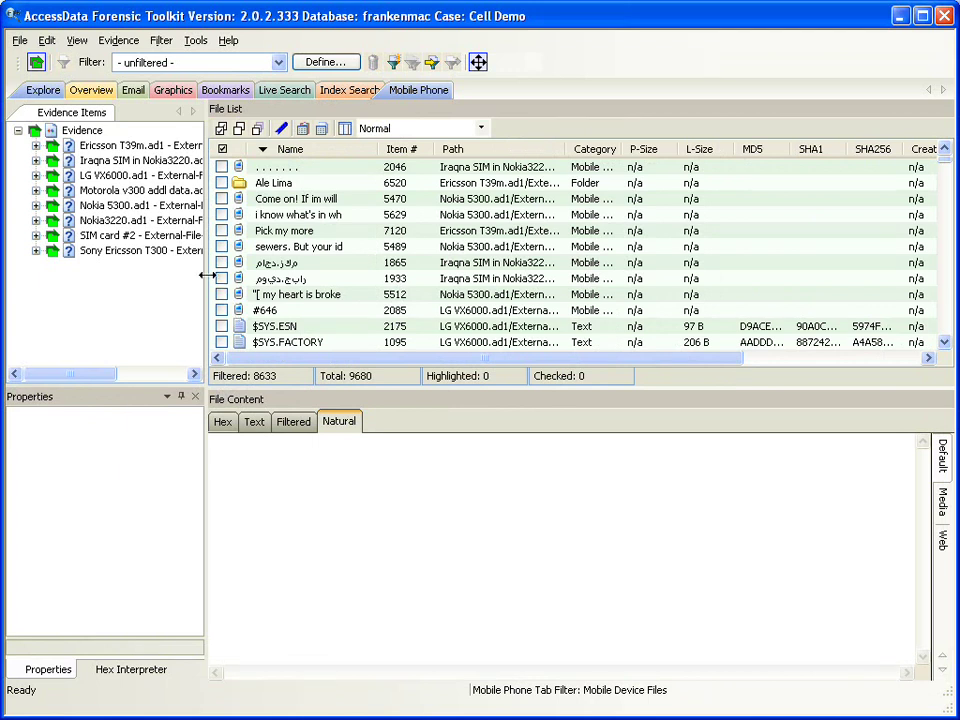
left_click_drag(205, 275, 187, 276)
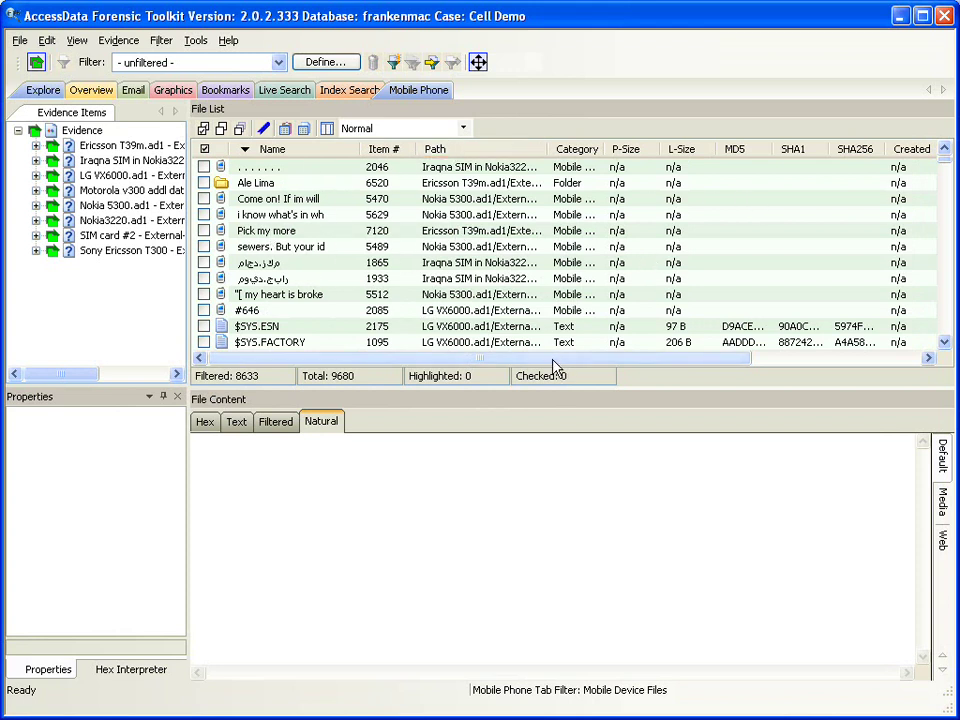
Apply the Phone column layout to the file list and look through its phone-specific columns.
mouse_move(551, 358)
left_mouse_down()
mouse_move(694, 381)
mouse_move(545, 360)
left_mouse_up()
left_click(464, 130)
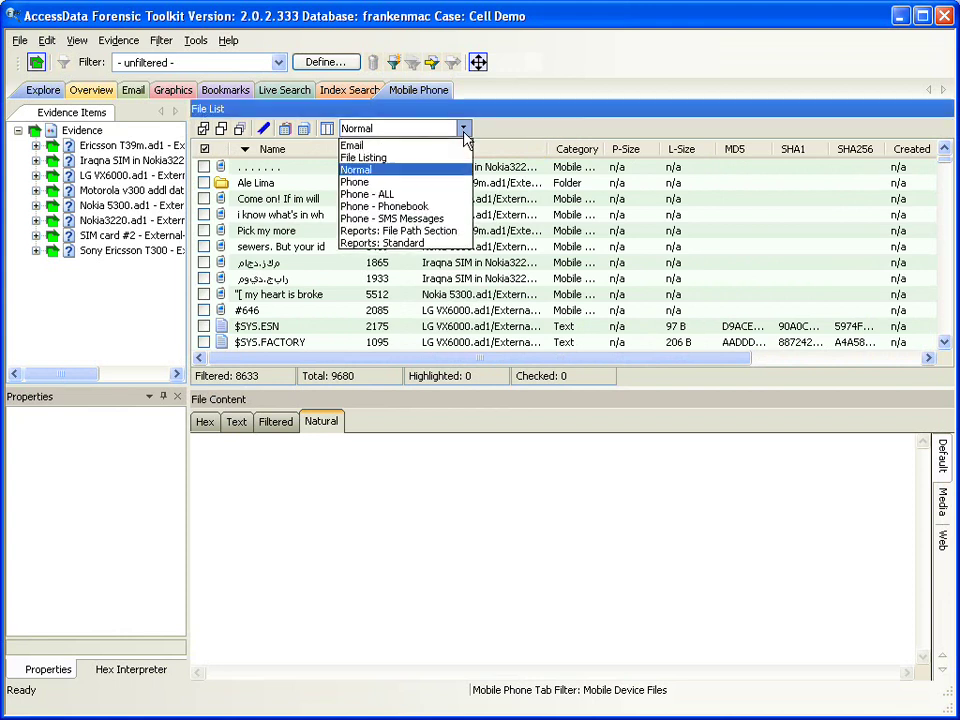
left_click(385, 182)
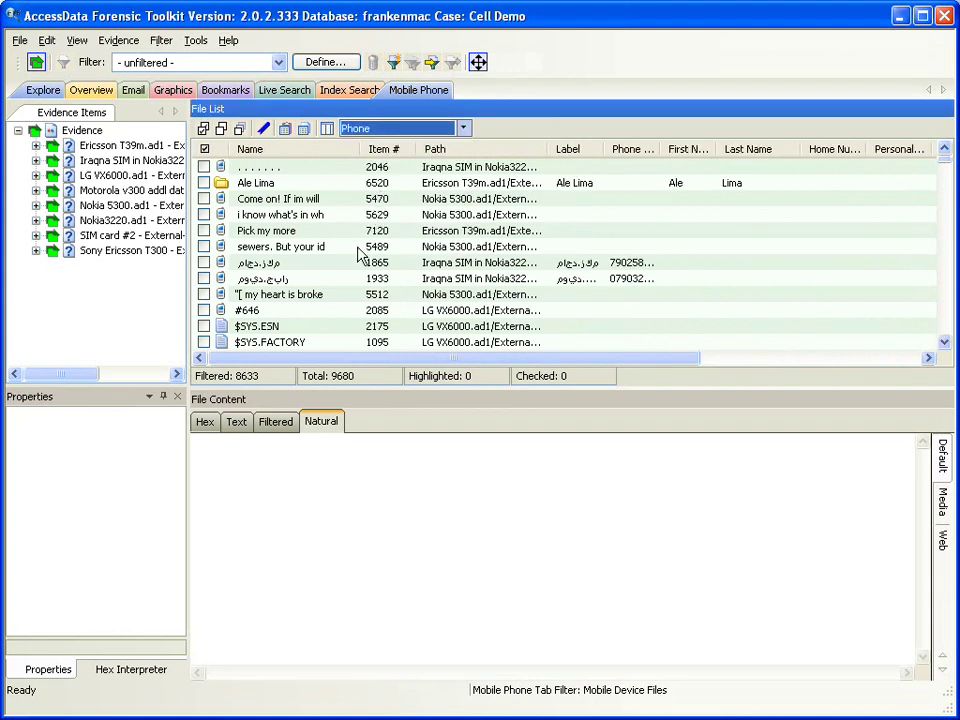
left_click_drag(336, 360, 258, 280)
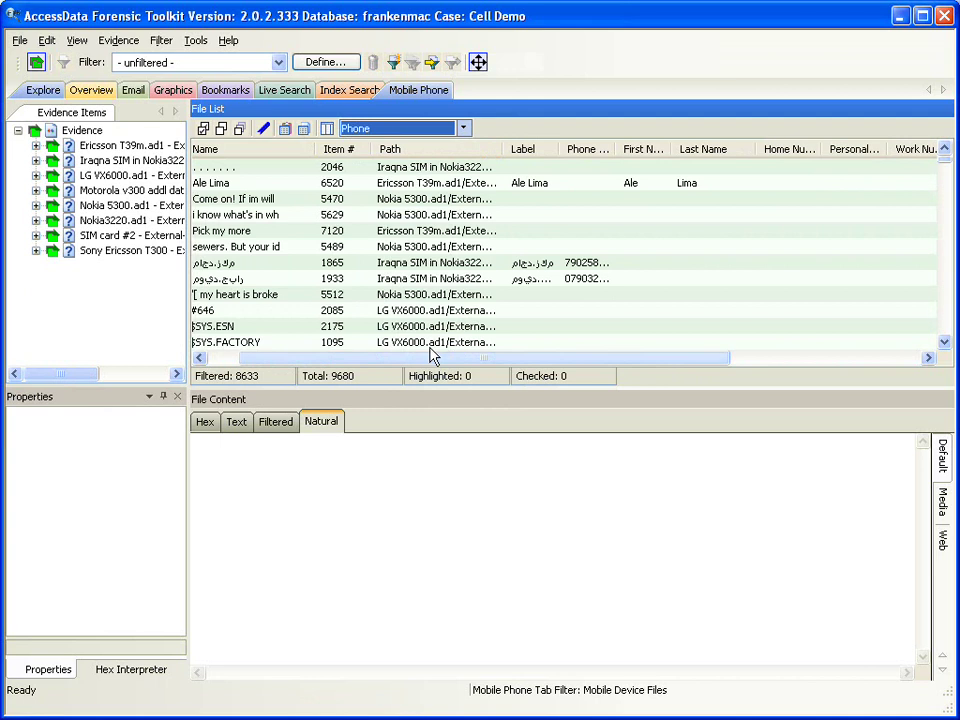
left_click_drag(420, 363, 375, 355)
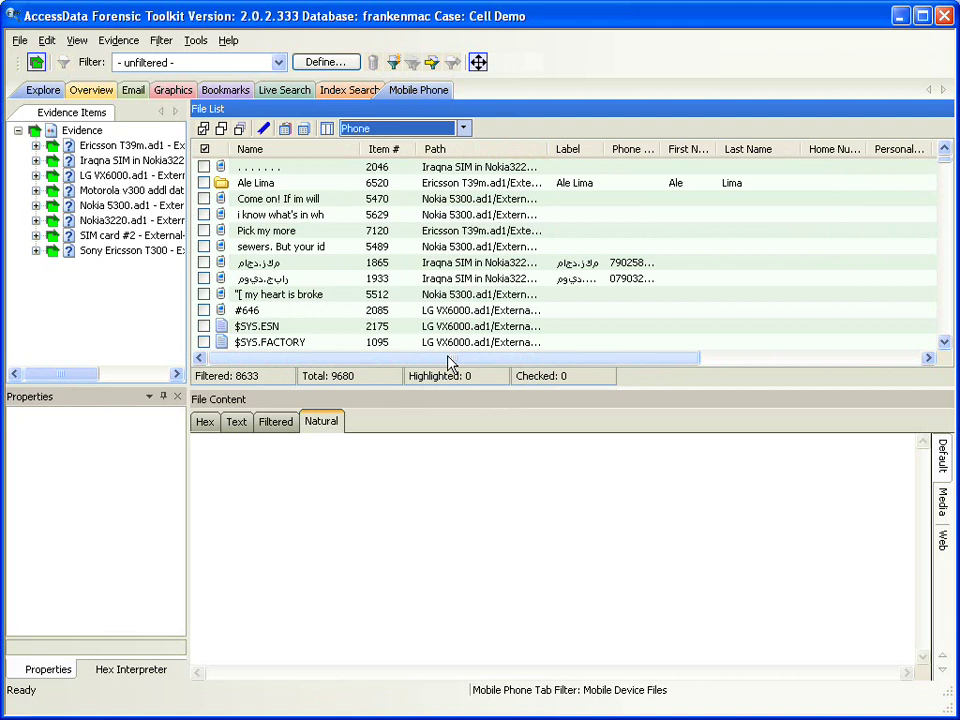
Switch the file list to the Phone - SMS Messages layout and widen the SMS text, to number, from number and time received columns.
left_click(465, 138)
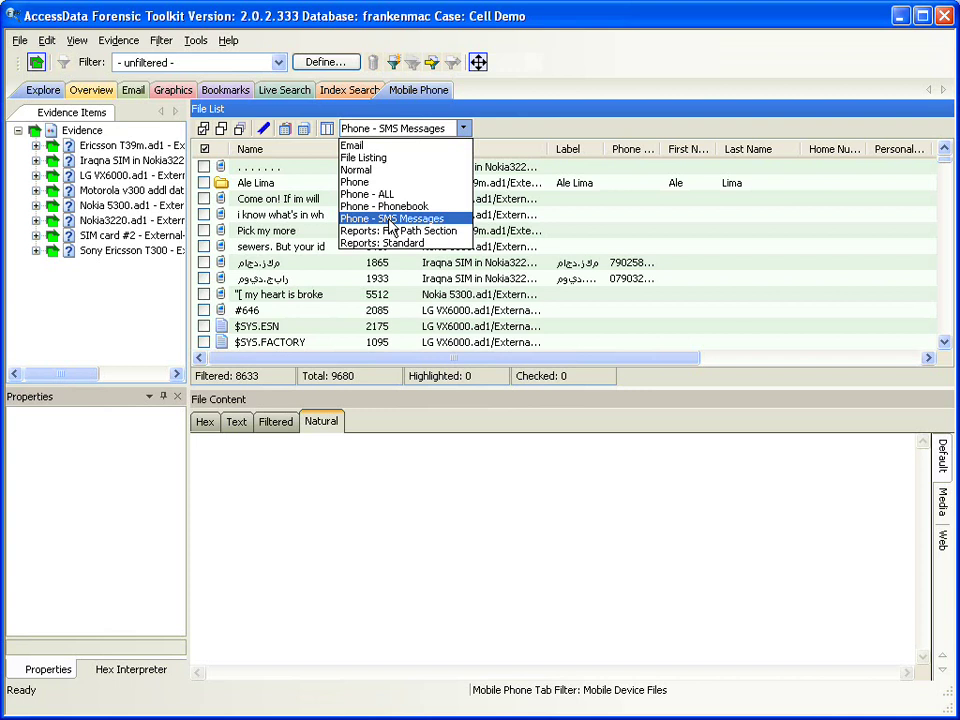
left_click(390, 220)
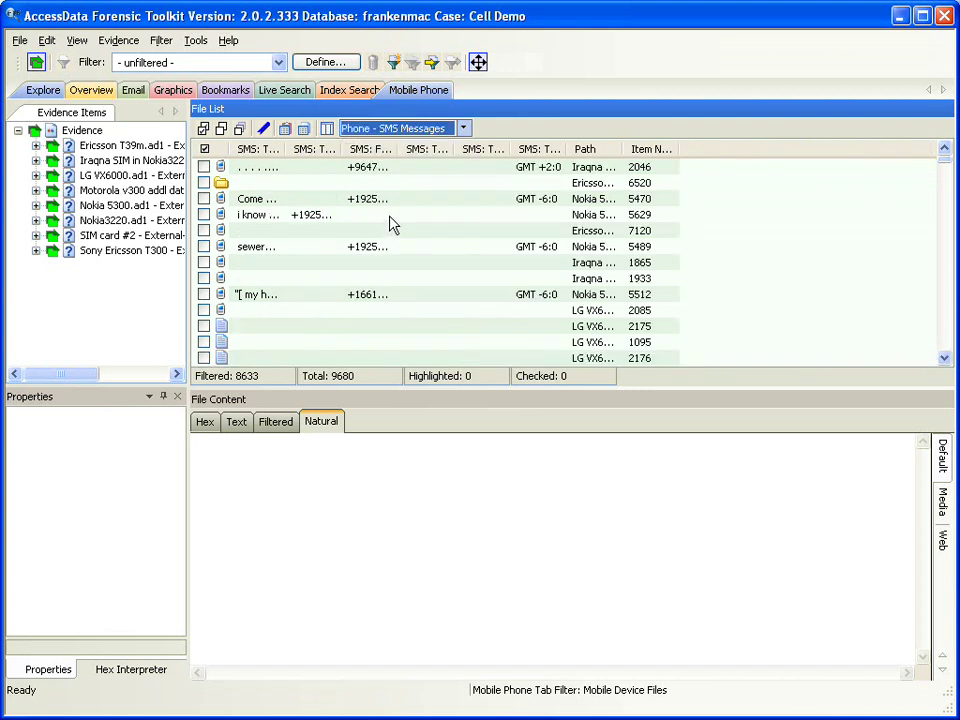
left_click_drag(284, 153, 540, 176)
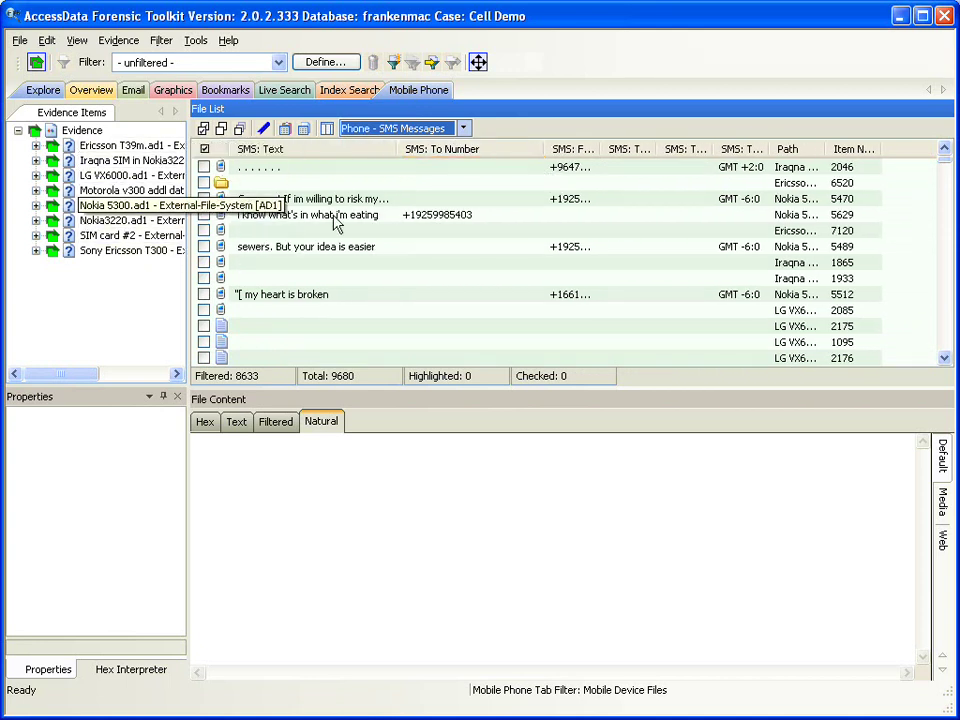
left_click_drag(598, 149, 705, 180)
left_click_drag(551, 148, 508, 150)
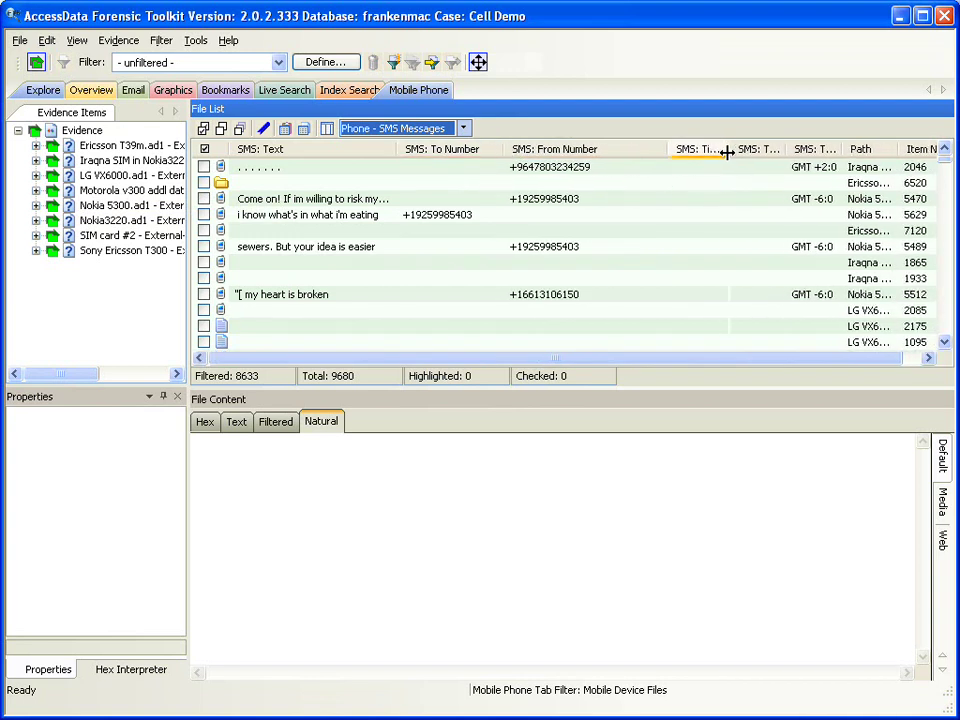
left_click_drag(726, 152, 800, 152)
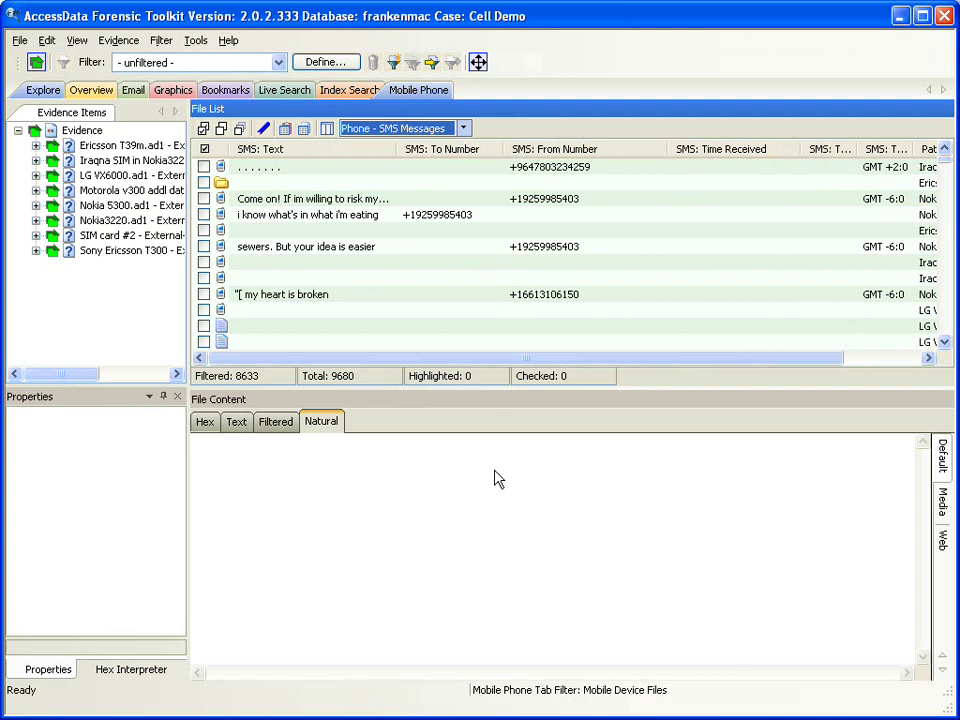
Filter the file list to Mobile Device - SMS ONLY and widen the SMS text column further.
left_click(278, 62)
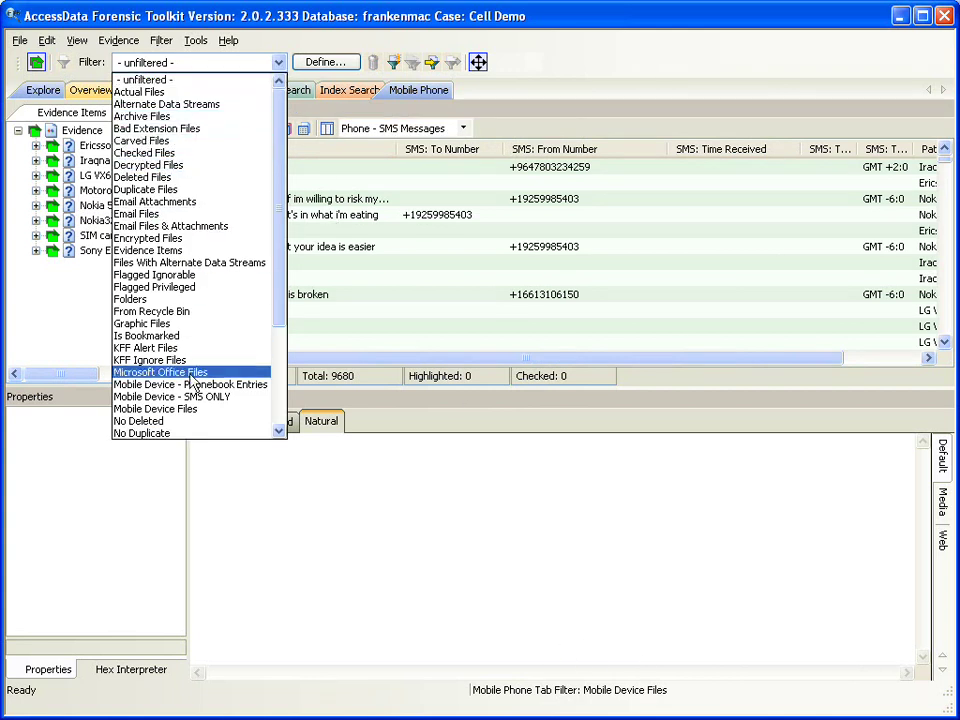
left_click(189, 396)
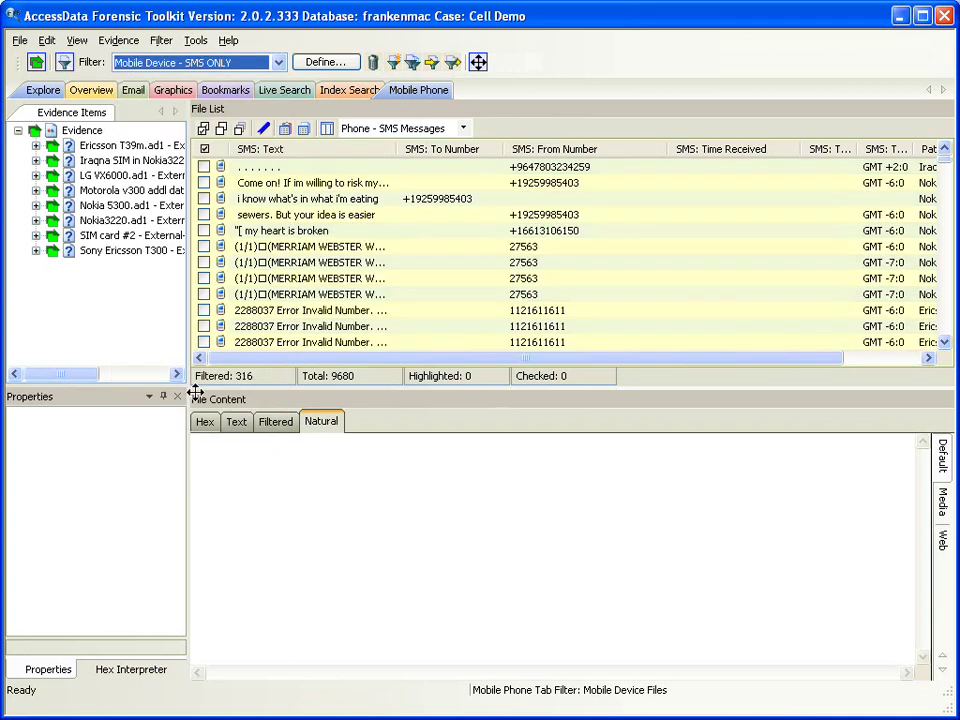
left_click_drag(396, 147, 562, 192)
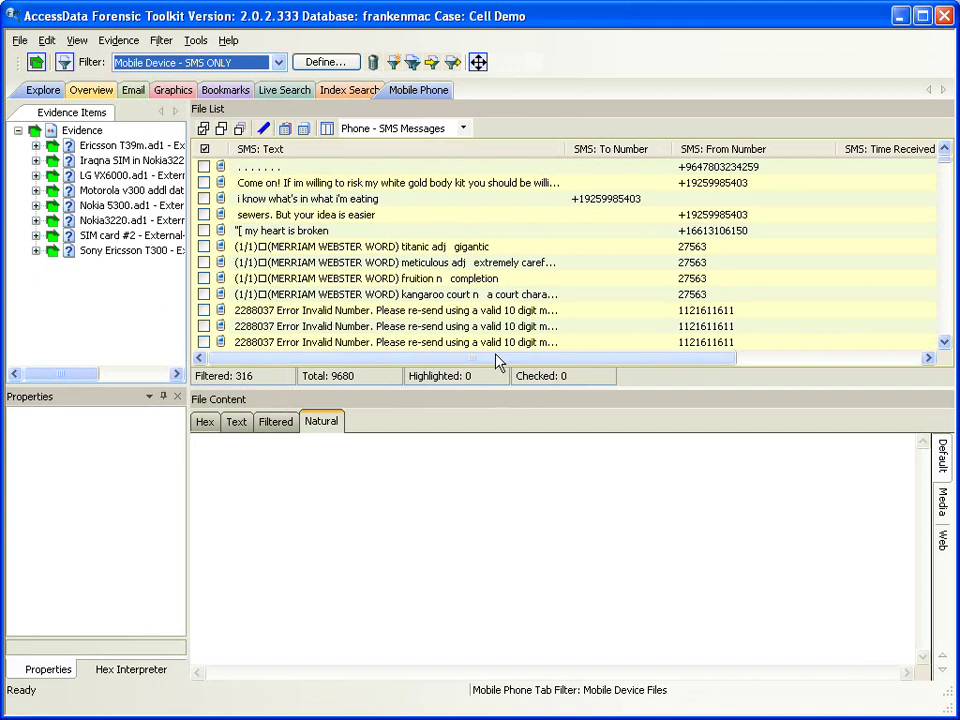
Look through the filtered text messages along with their phone number and time columns.
left_click(455, 278)
scroll(455, 278, "down", 10)
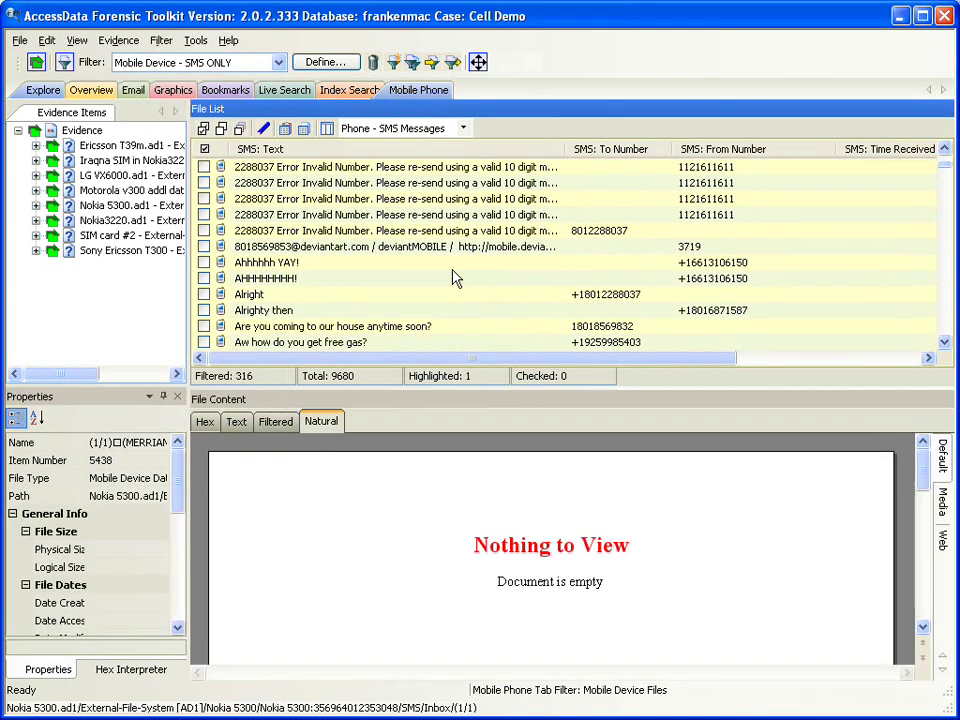
scroll(455, 278, "down", 2)
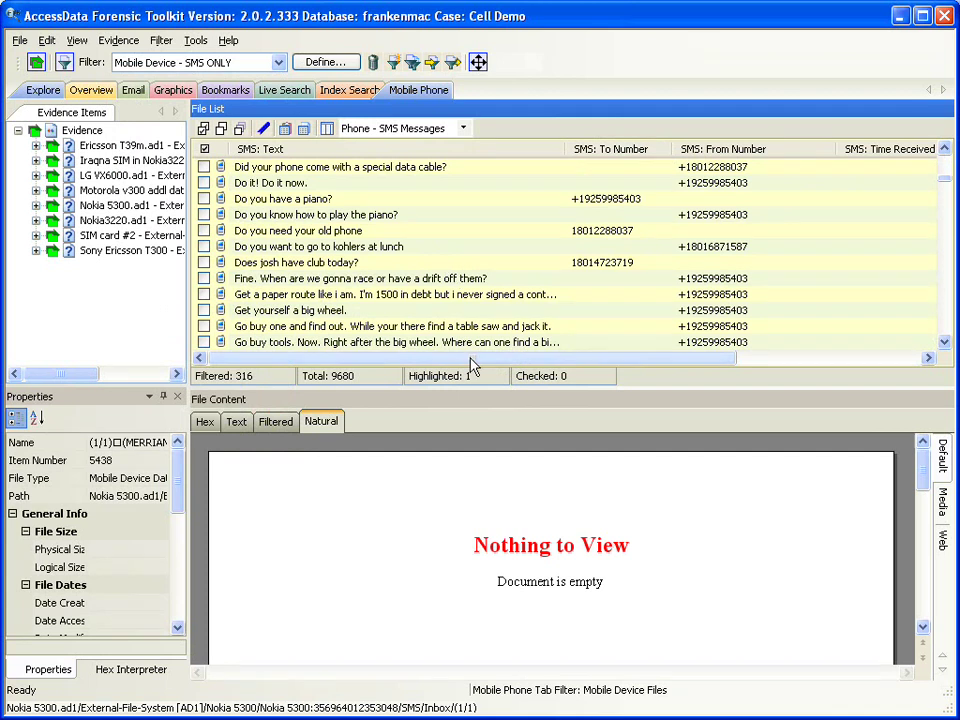
left_click_drag(471, 358, 582, 364)
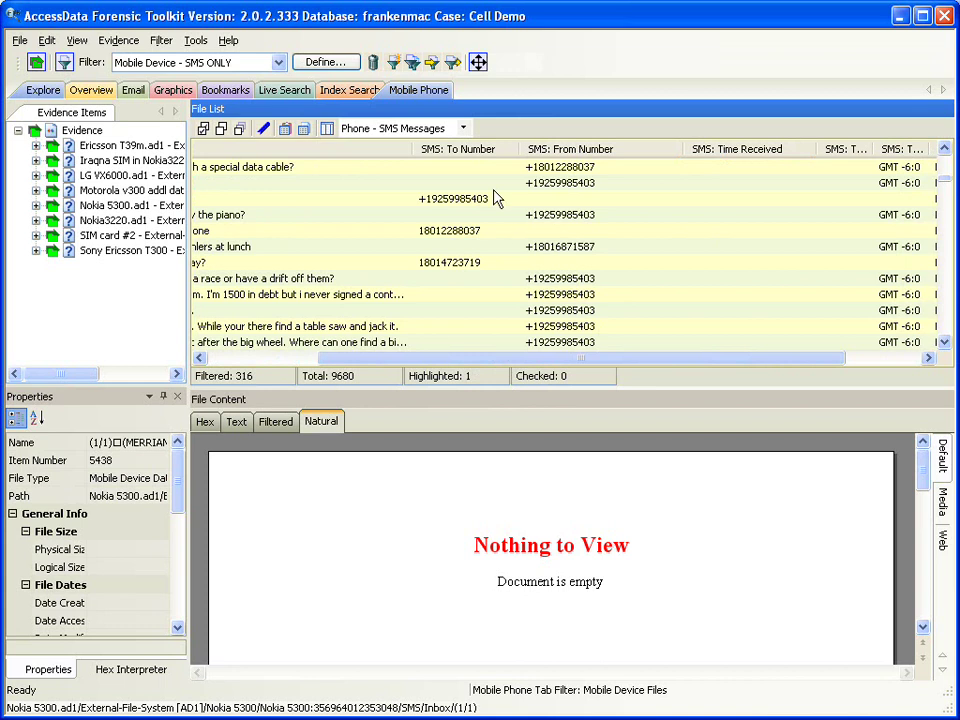
left_click_drag(420, 360, 311, 336)
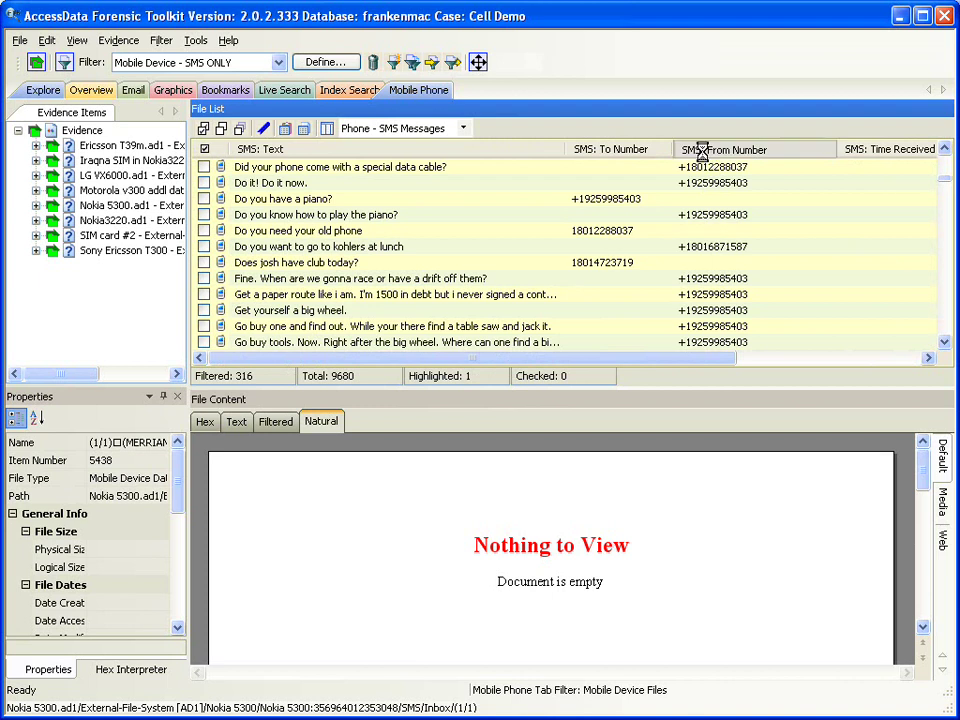
Sort the messages by SMS From Number and look through the texts grouped by sender.
left_click(704, 150)
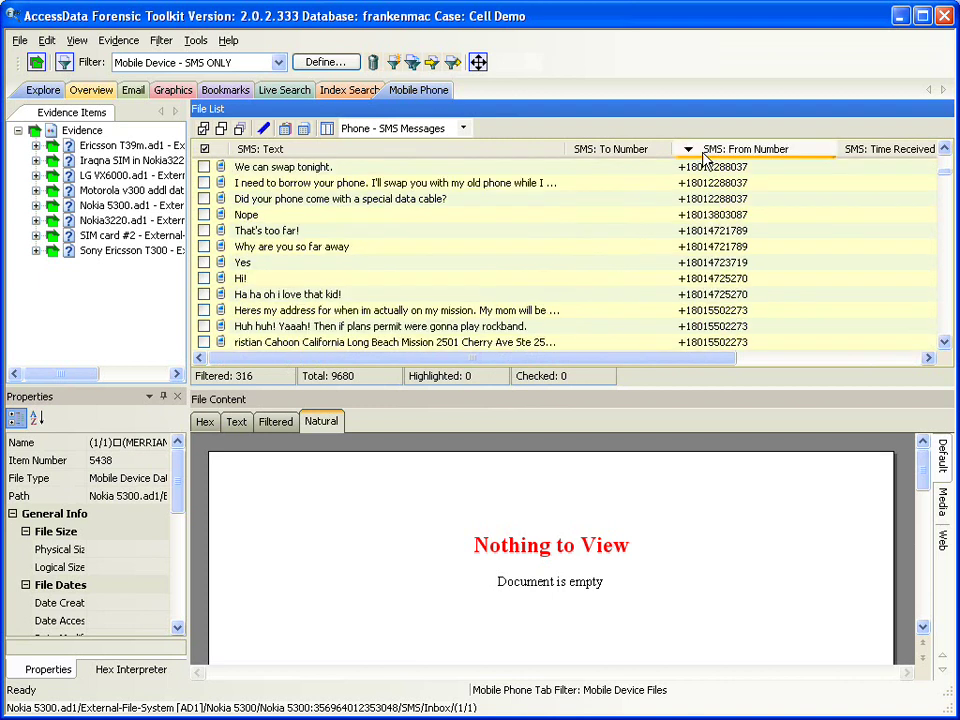
left_click(773, 186)
scroll(771, 204, "up", 2)
key("Up")
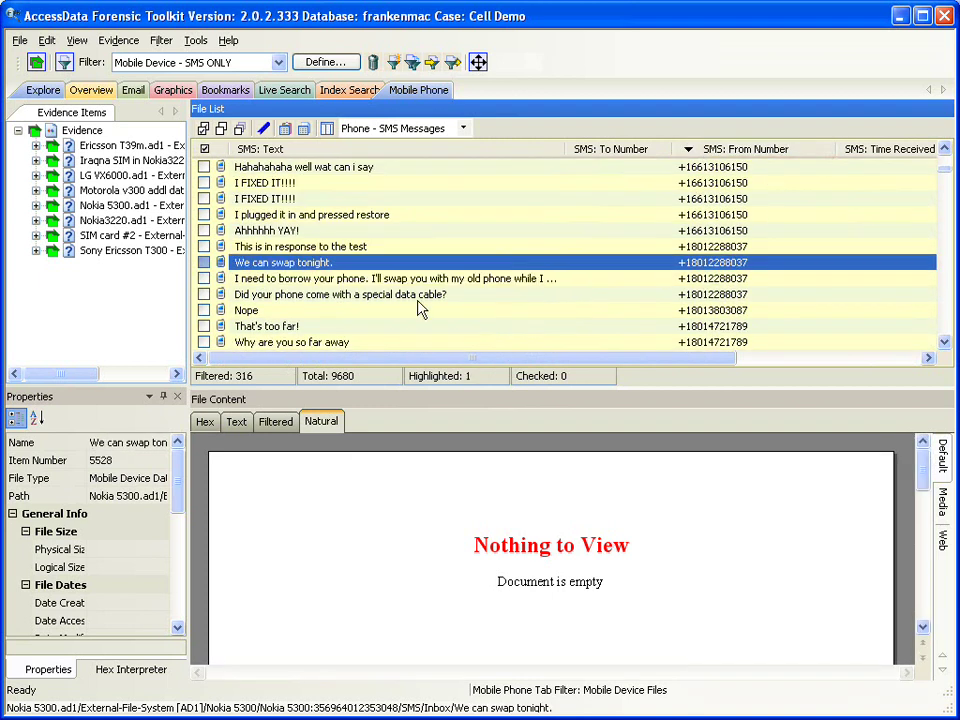
key("Down")
key("Down")
scroll(368, 272, "down", 2)
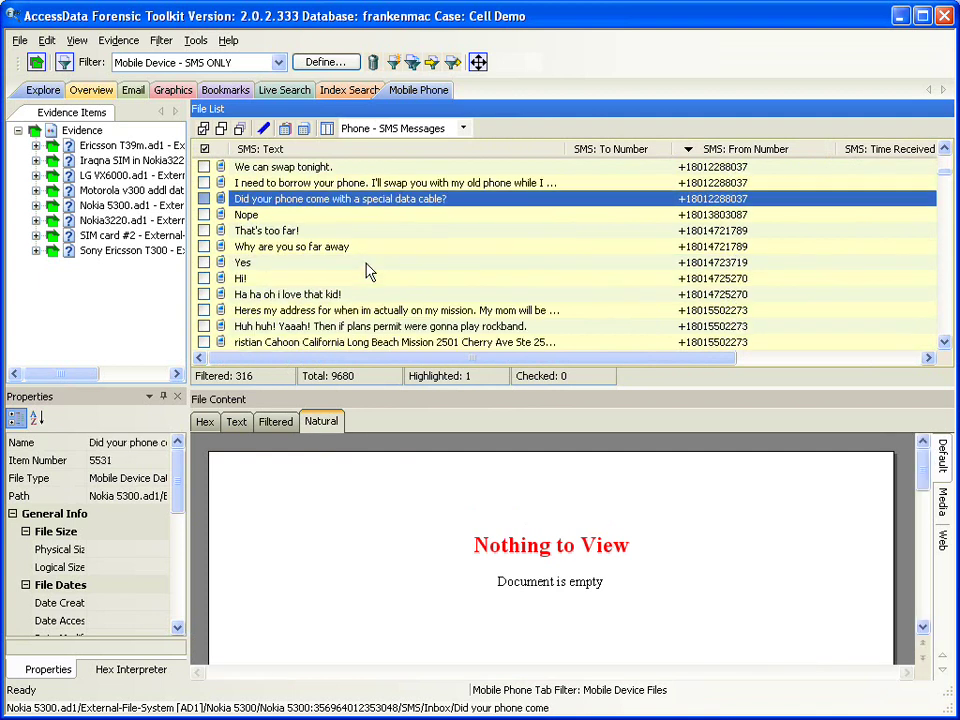
scroll(368, 272, "down", 2)
Sort the messages by SMS To Number and look through the texts grouped by recipient.
left_click(615, 149)
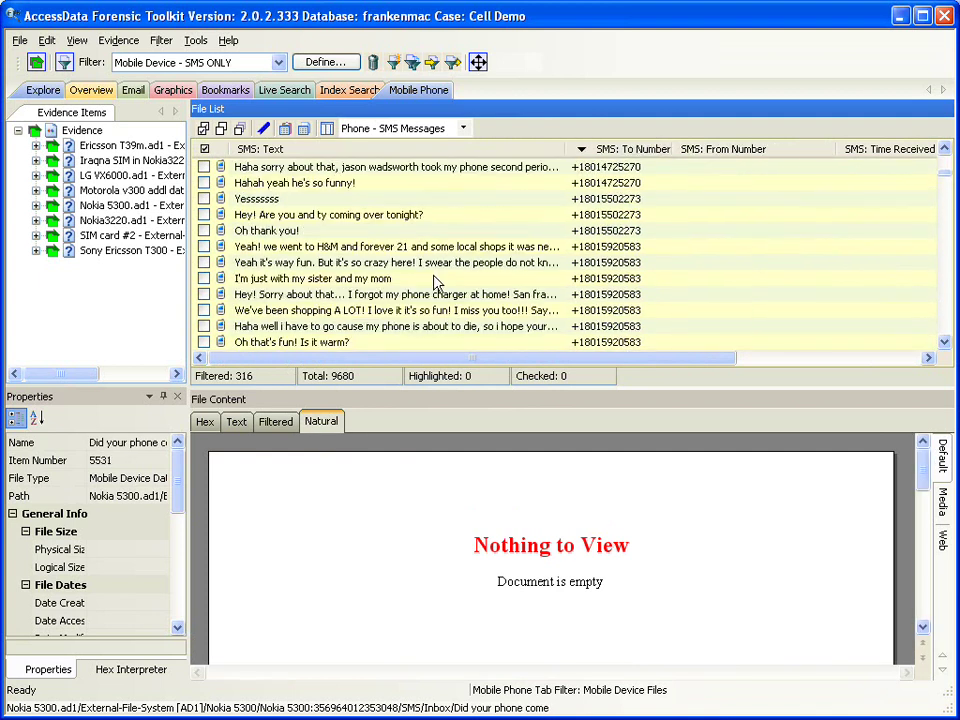
scroll(428, 268, "up", 4)
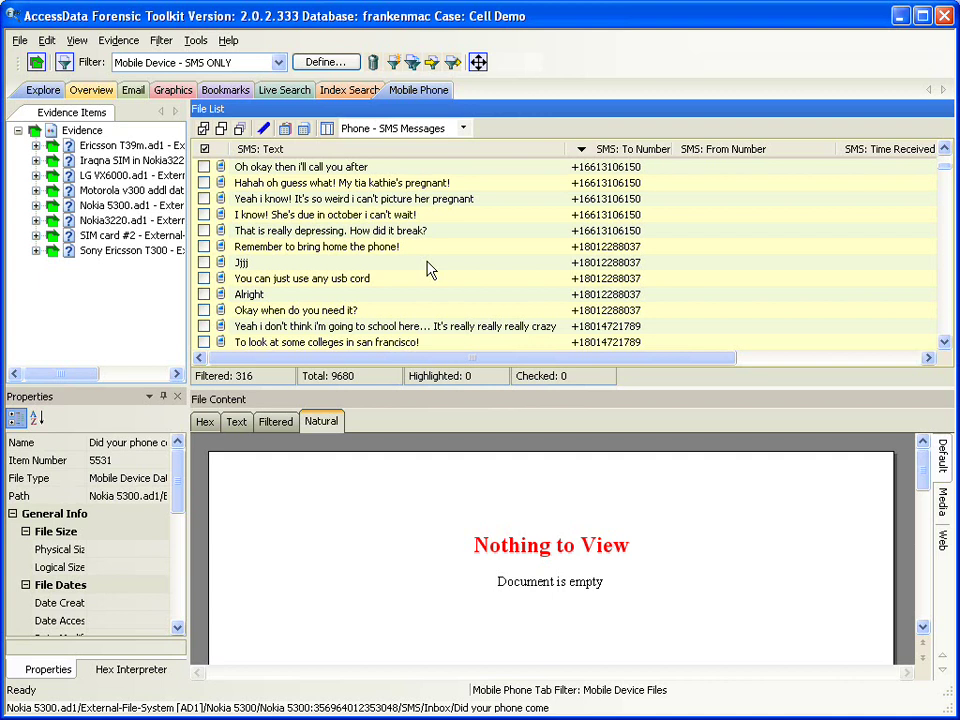
scroll(428, 268, "down", 8)
scroll(428, 268, "down", 2)
scroll(428, 268, "up", 1)
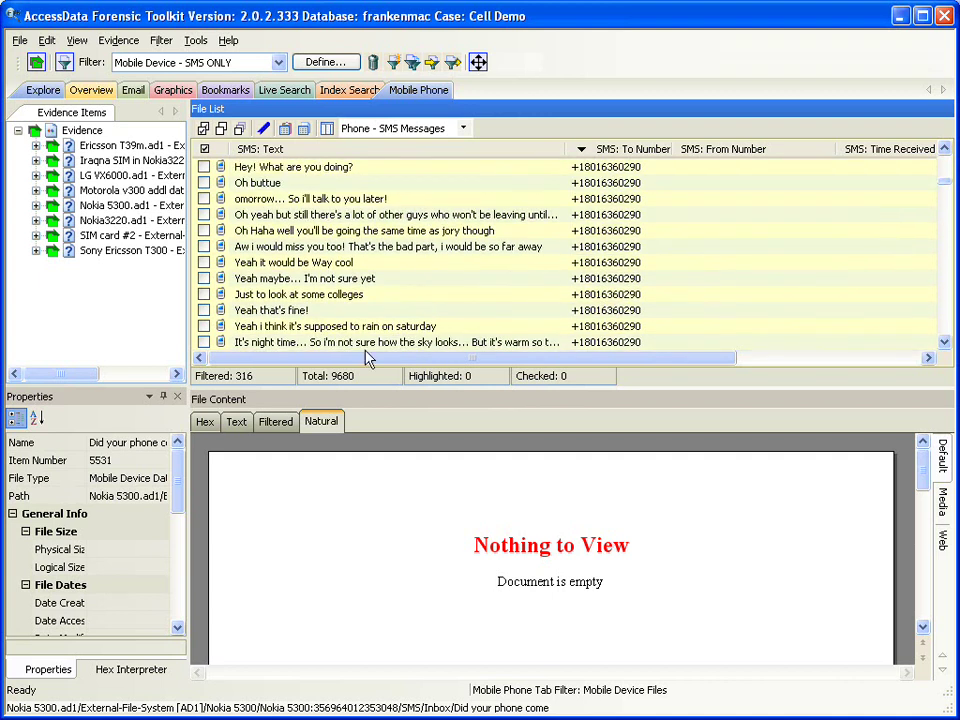
Examine the properties of the "Yeah it would be Way cool" message in an enlarged Properties pane, then shrink the pane again.
left_click(285, 263)
left_click_drag(190, 441, 398, 469)
left_click_drag(330, 389, 335, 178)
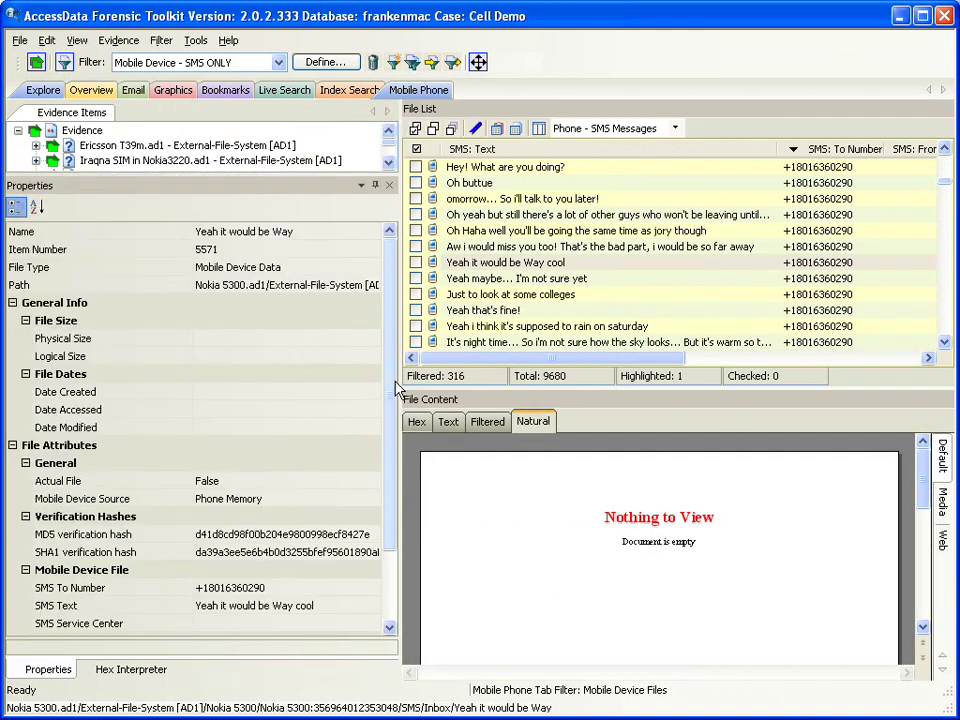
scroll(392, 467, "down", 3)
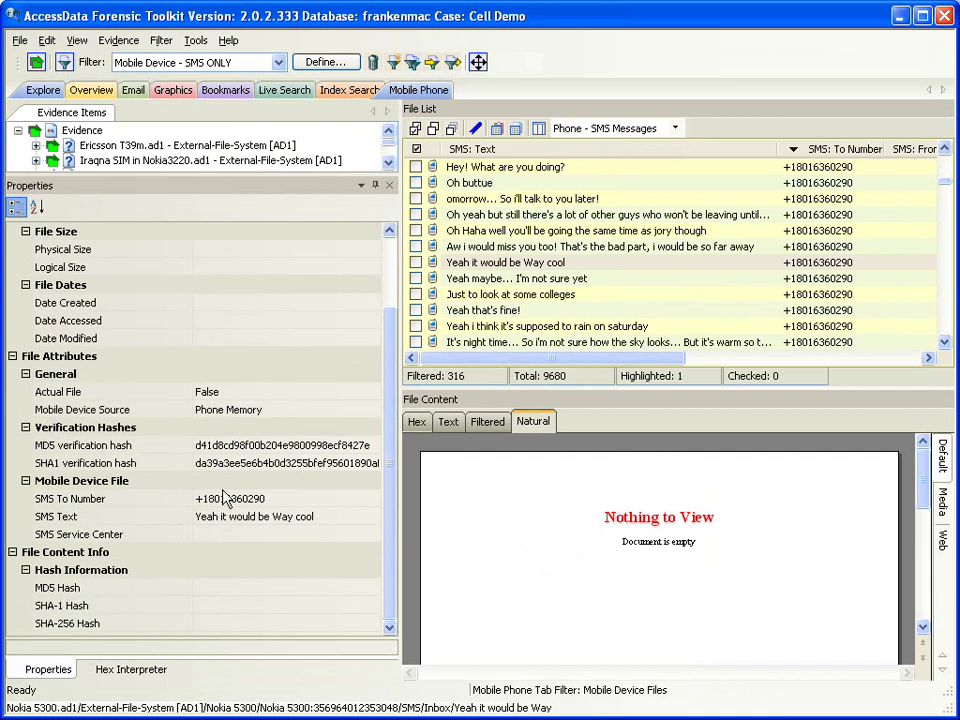
left_click_drag(302, 175, 285, 388)
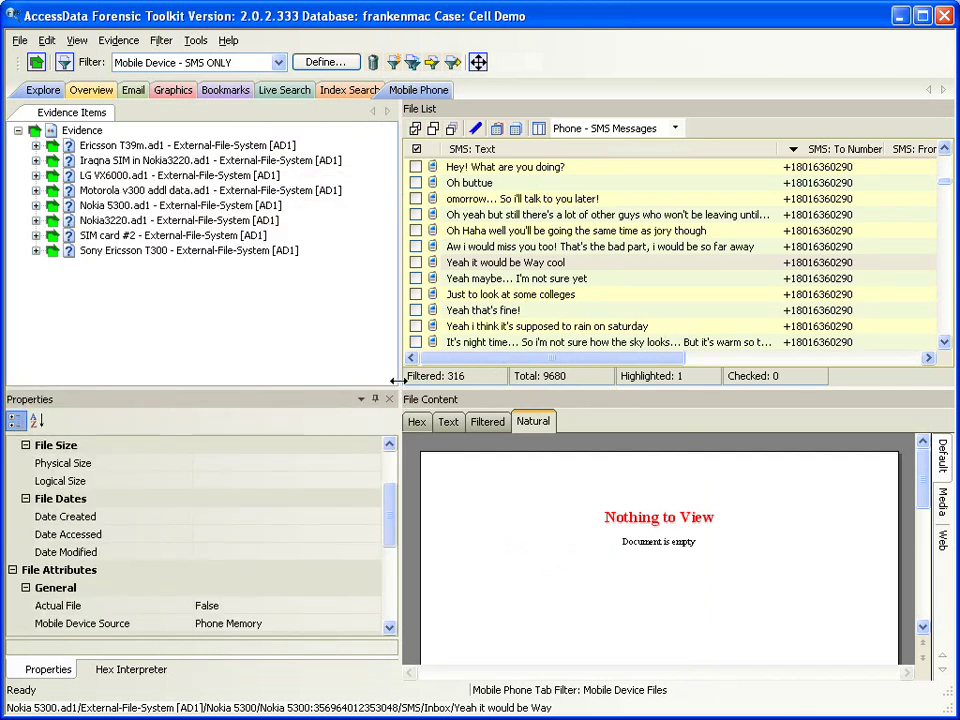
left_click_drag(397, 380, 163, 380)
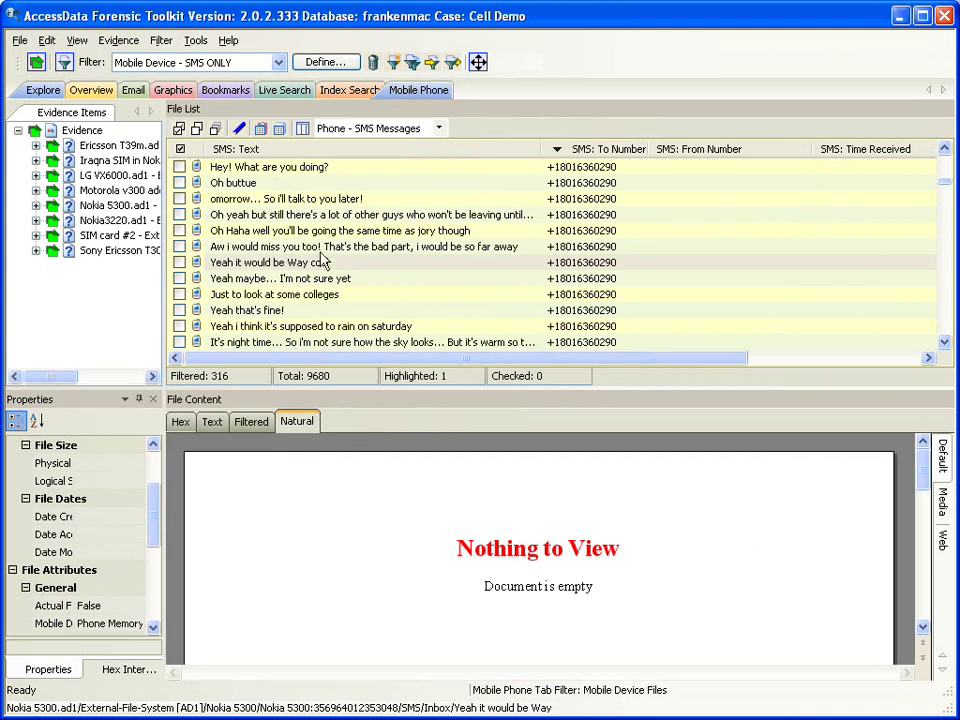
Start a bookmark named SMS Messages for the texts from "Oh yeah but still" through "So i guess we're not friends anymore?", under the examiner's own bookmark parent.
left_click(265, 214)
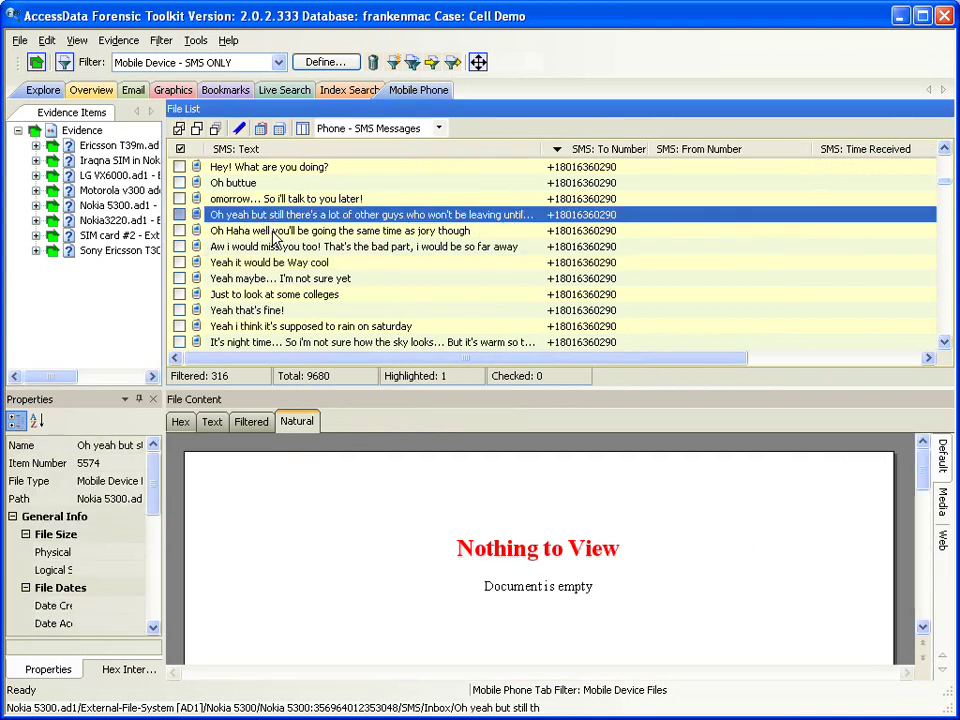
scroll(298, 270, "down", 4)
scroll(298, 270, "down", 1)
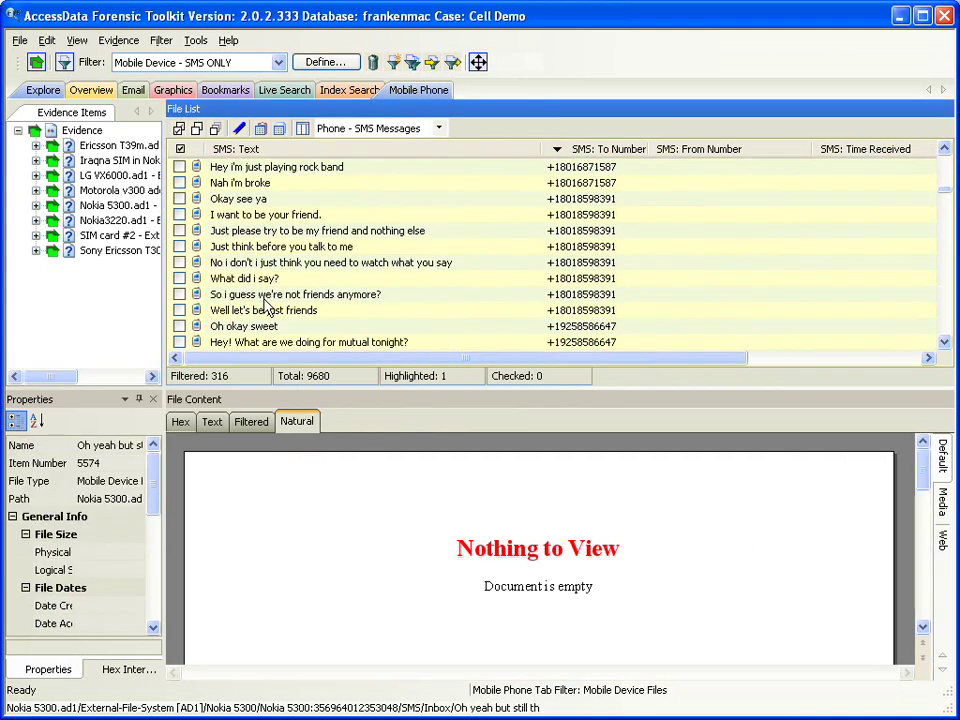
left_click(262, 296, "shift")
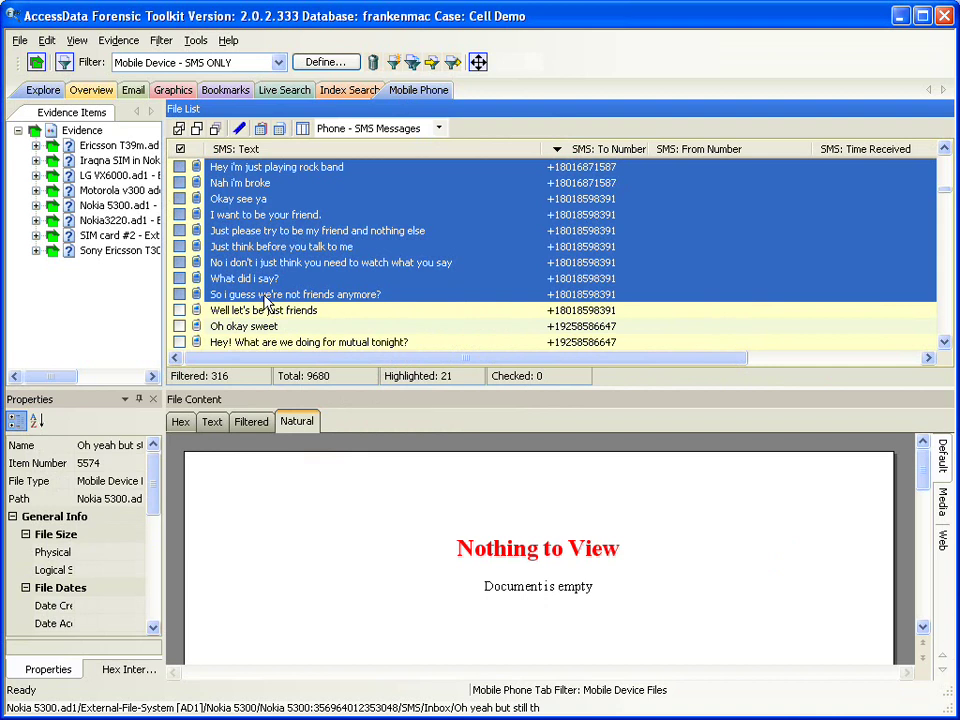
right_click(266, 300)
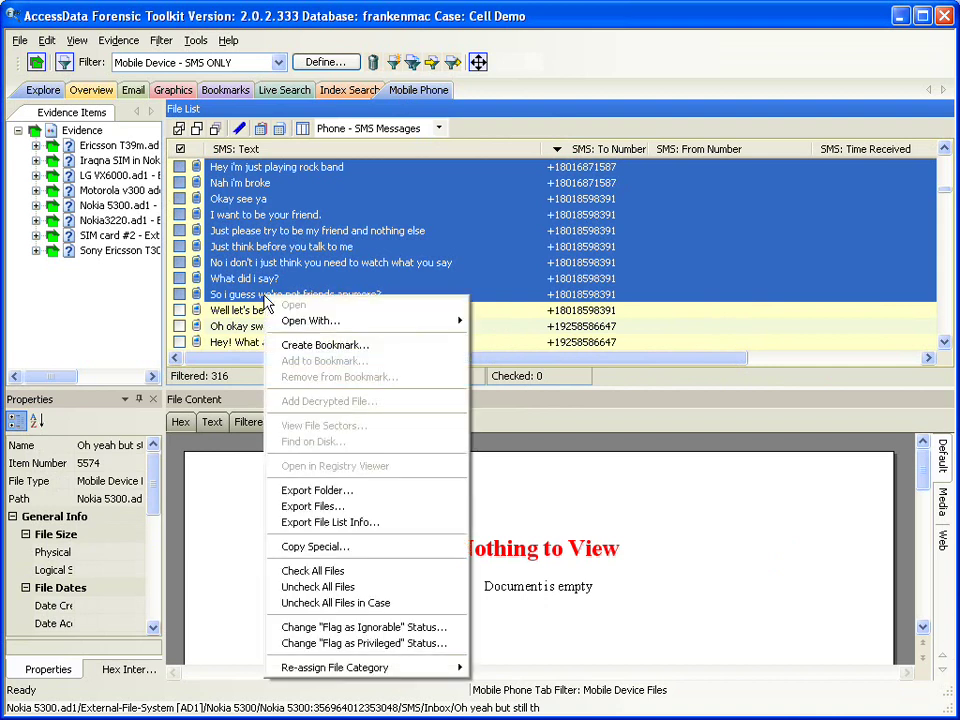
left_click(298, 346)
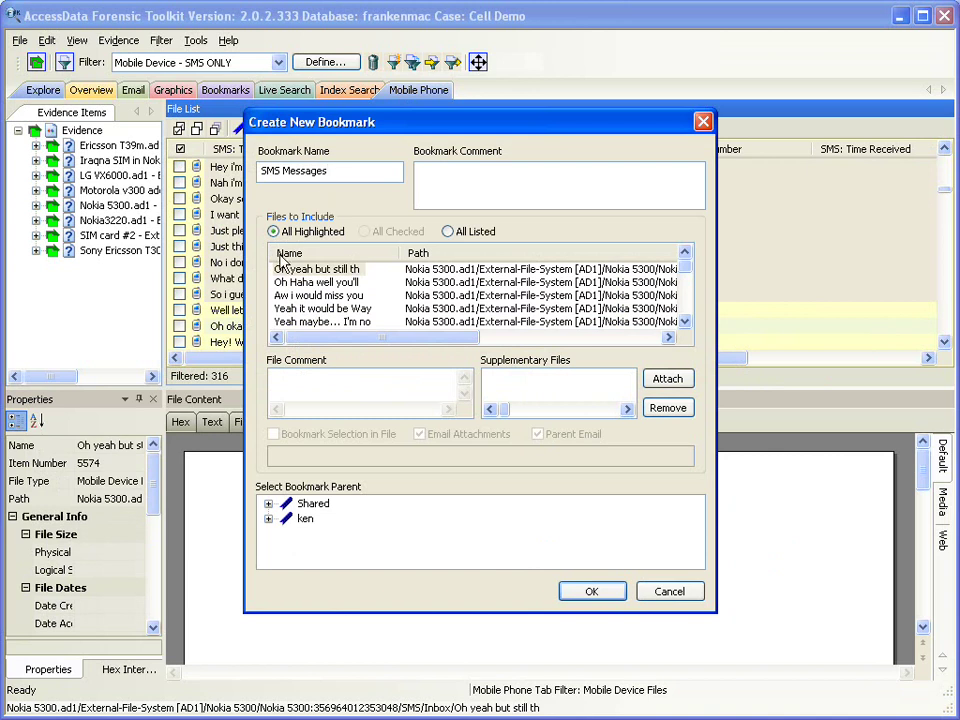
left_click(307, 520)
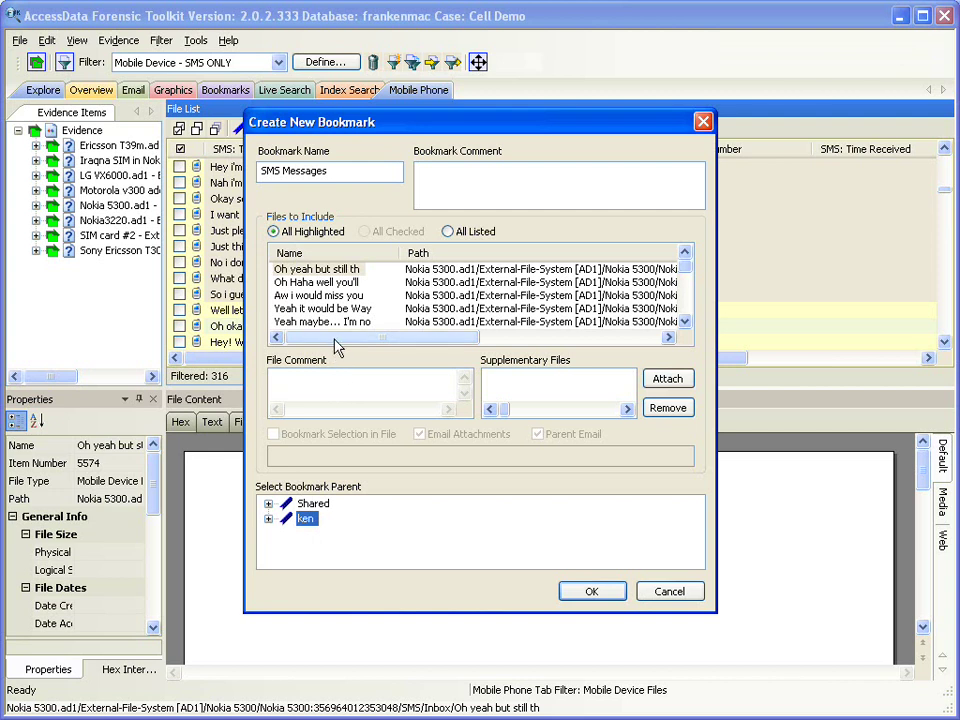
Add the file comment "My Comment Here" to the "Oh yeah but still th" message and create the bookmark.
left_click(322, 270)
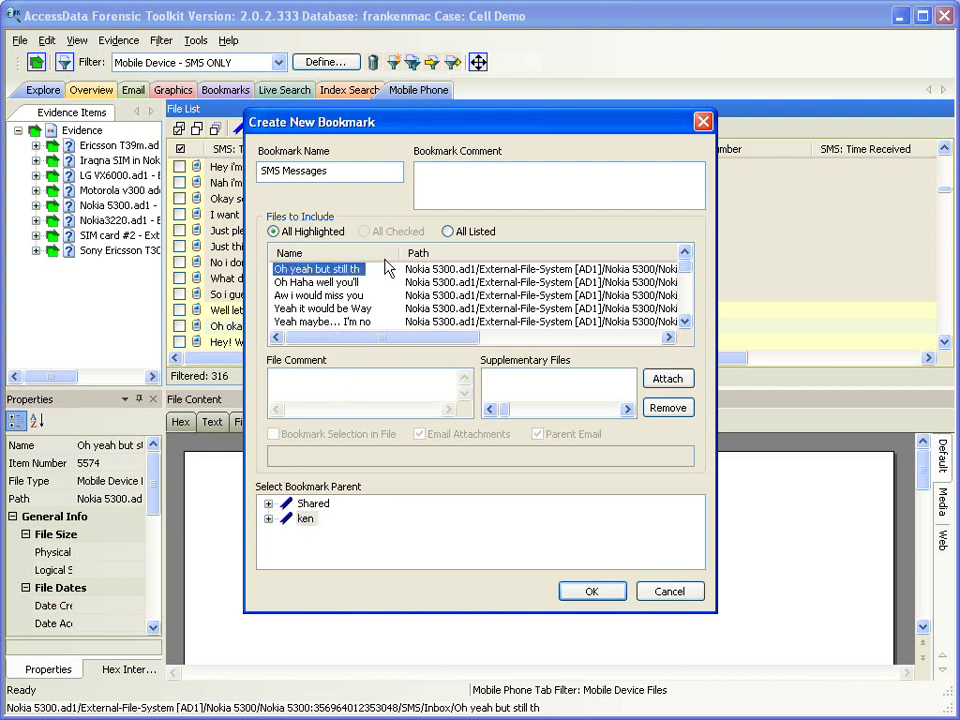
left_click(344, 388)
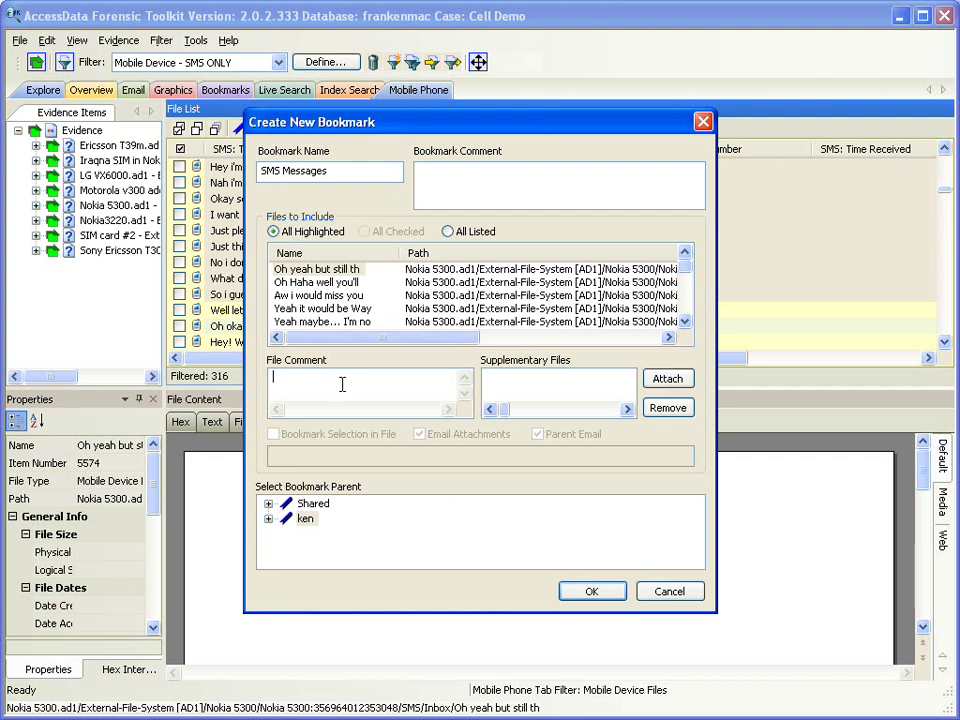
left_click(322, 402)
left_click(333, 283)
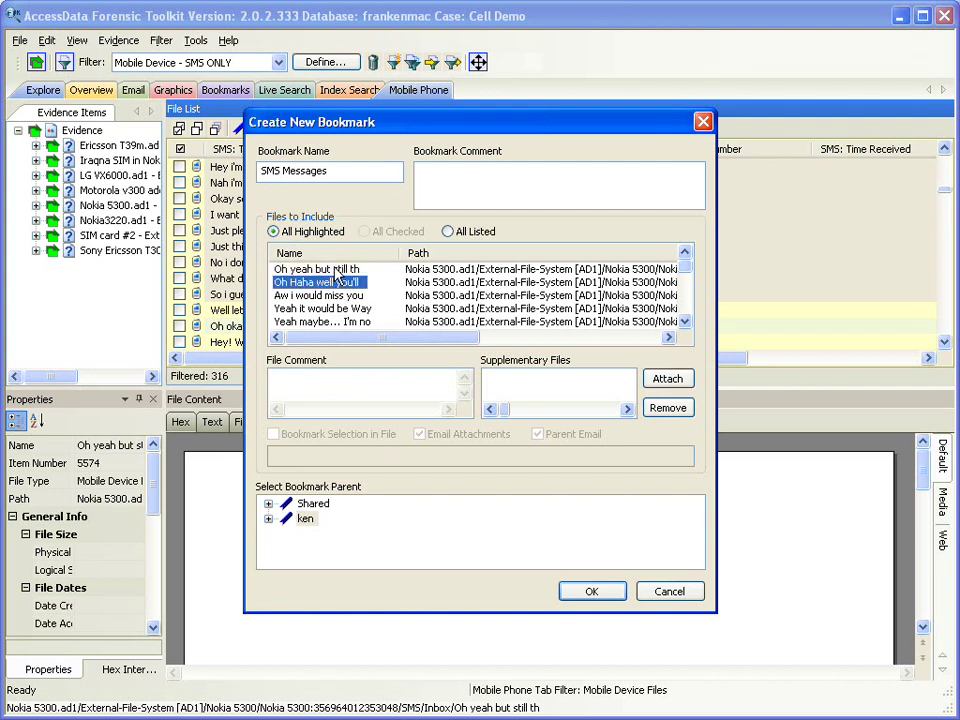
left_click(317, 270)
left_click(321, 282)
left_click(325, 270)
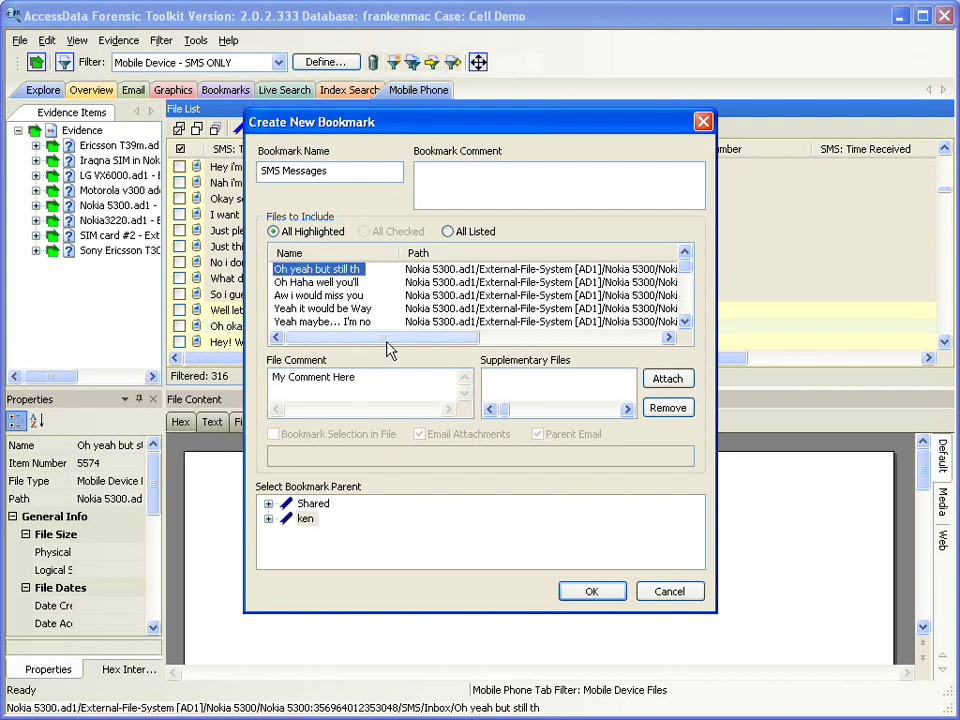
left_click(568, 596)
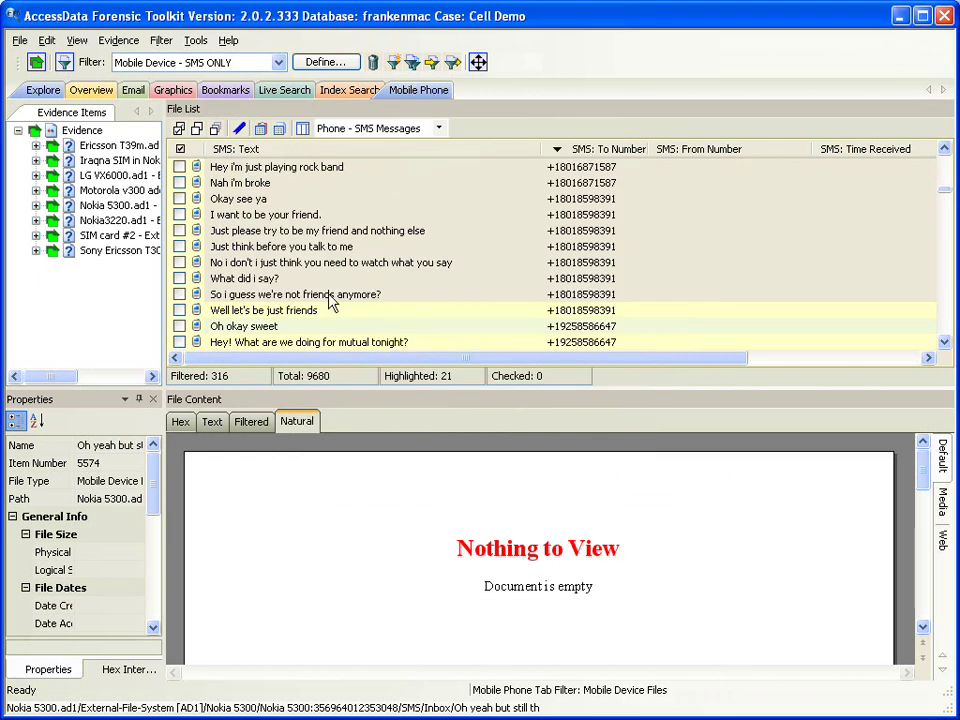
Look through the rest of the SMS list, comparing the message texts with their To and From numbers.
left_click(405, 278)
scroll(410, 272, "down", 10)
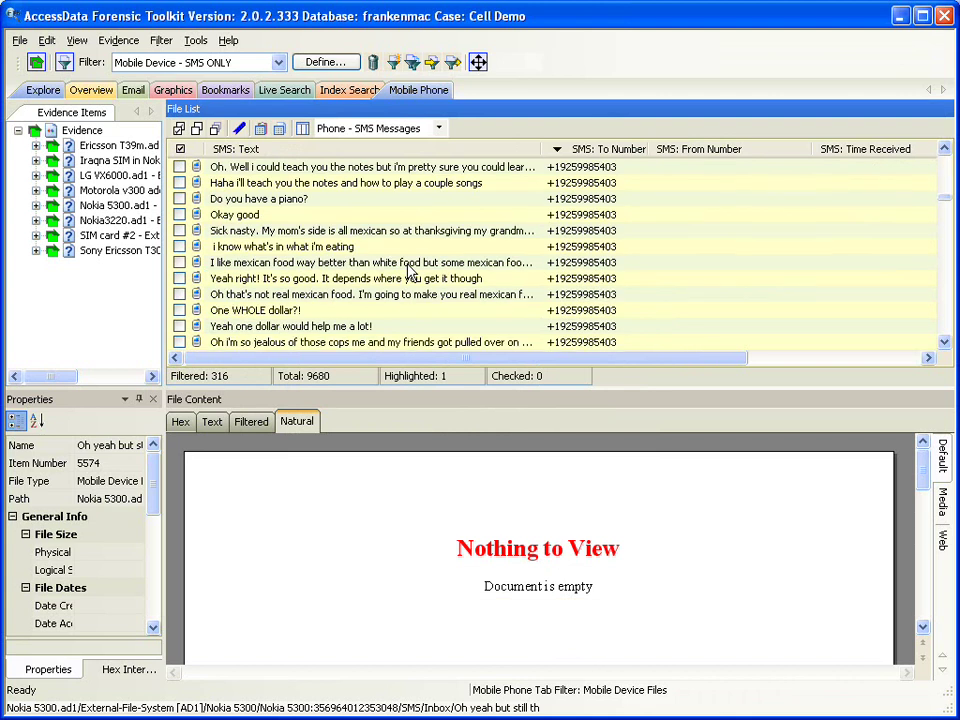
scroll(408, 272, "down", 20)
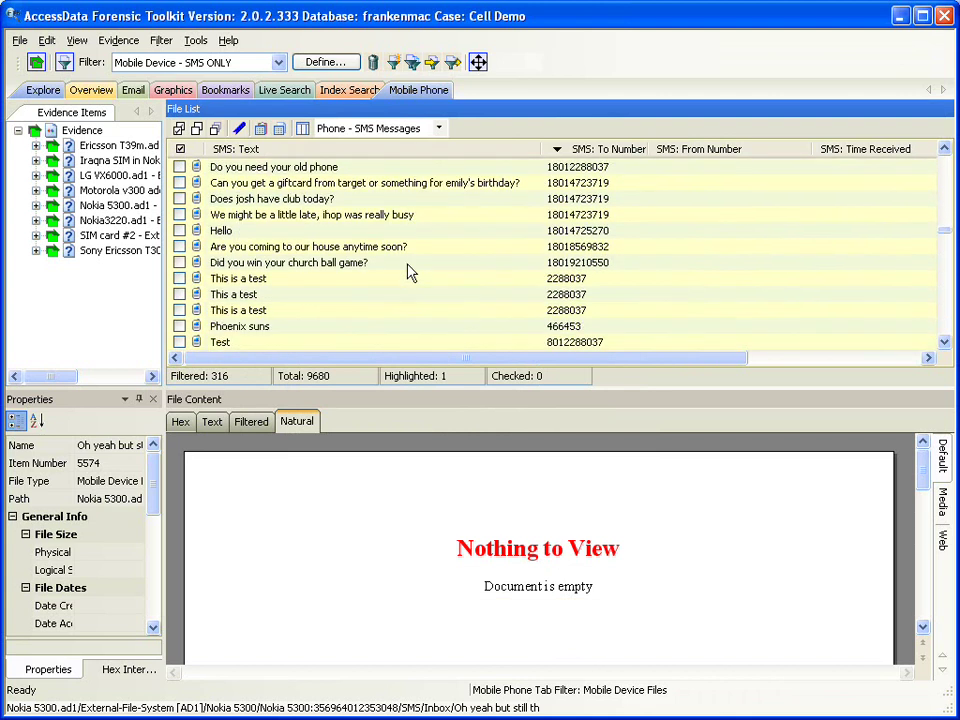
scroll(408, 272, "down", 5)
scroll(410, 270, "up", 2)
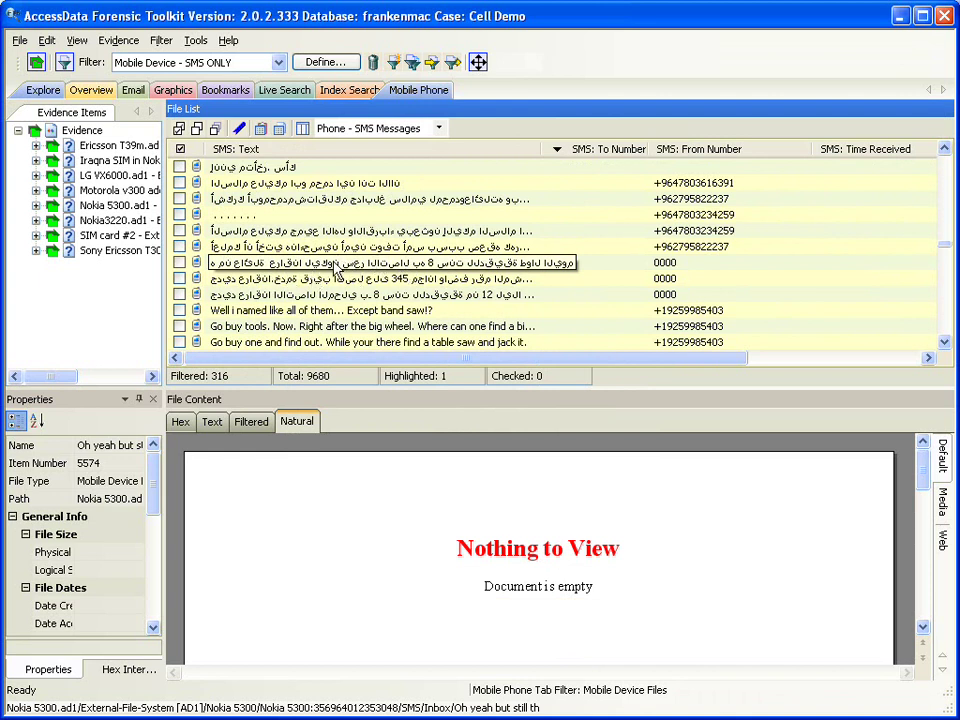
scroll(335, 270, "down", 15)
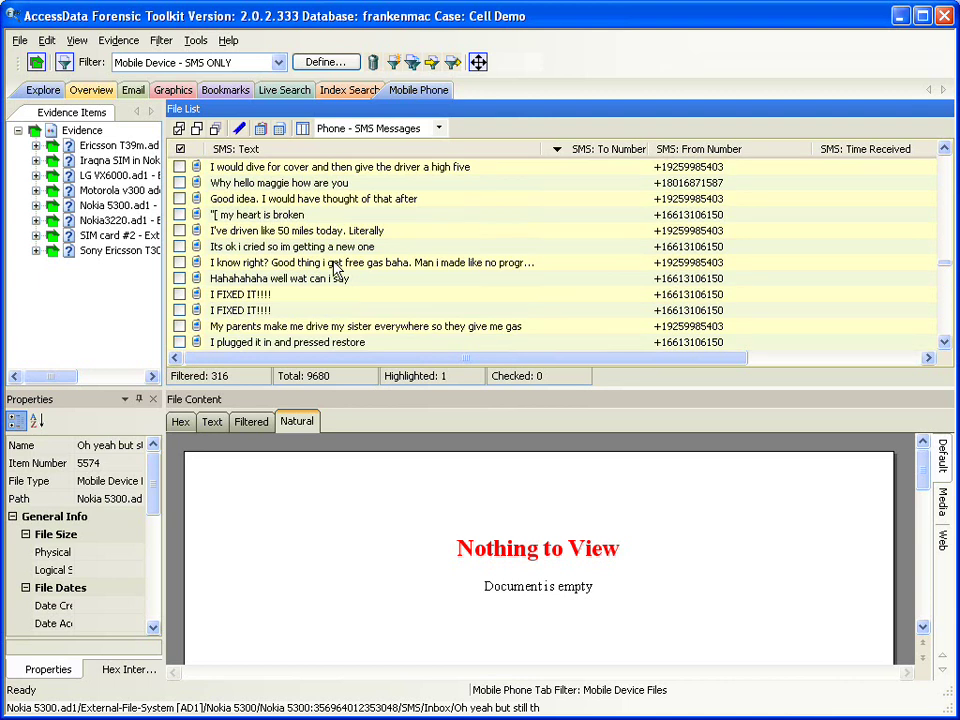
scroll(335, 270, "down", 15)
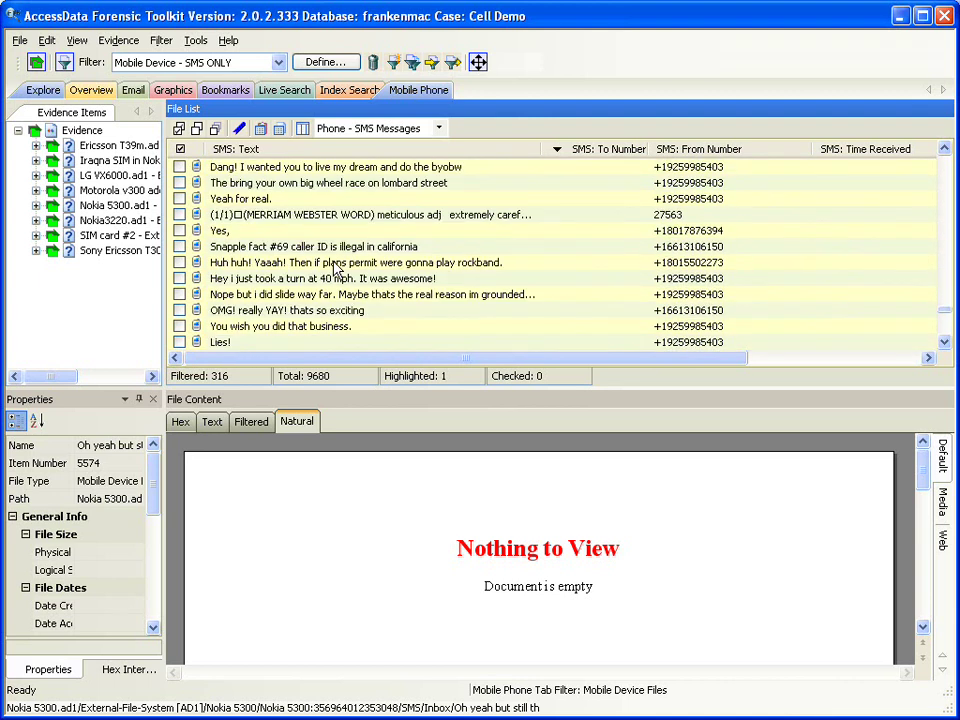
scroll(335, 270, "down", 5)
scroll(368, 285, "up", 10)
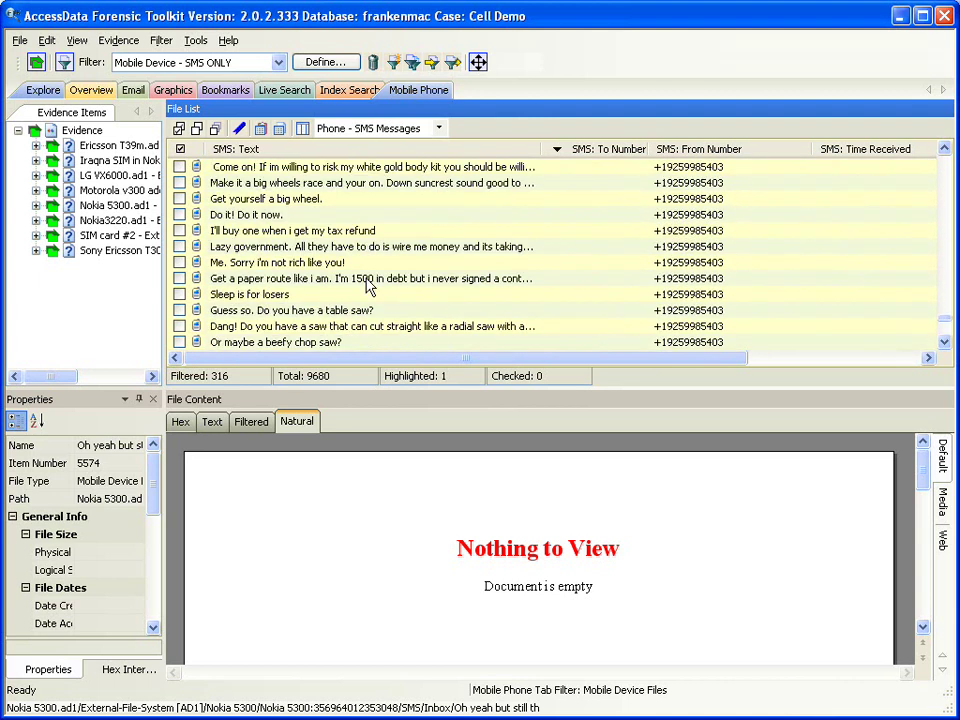
scroll(945, 285, "up", 15)
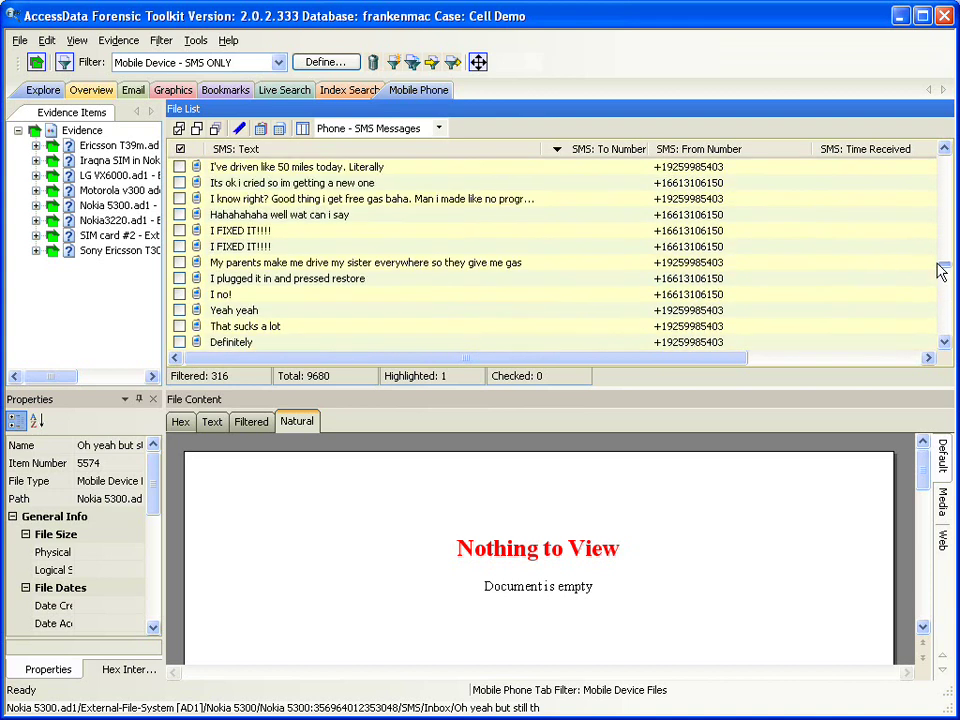
scroll(934, 250, "up", 5)
scroll(906, 251, "down", 4)
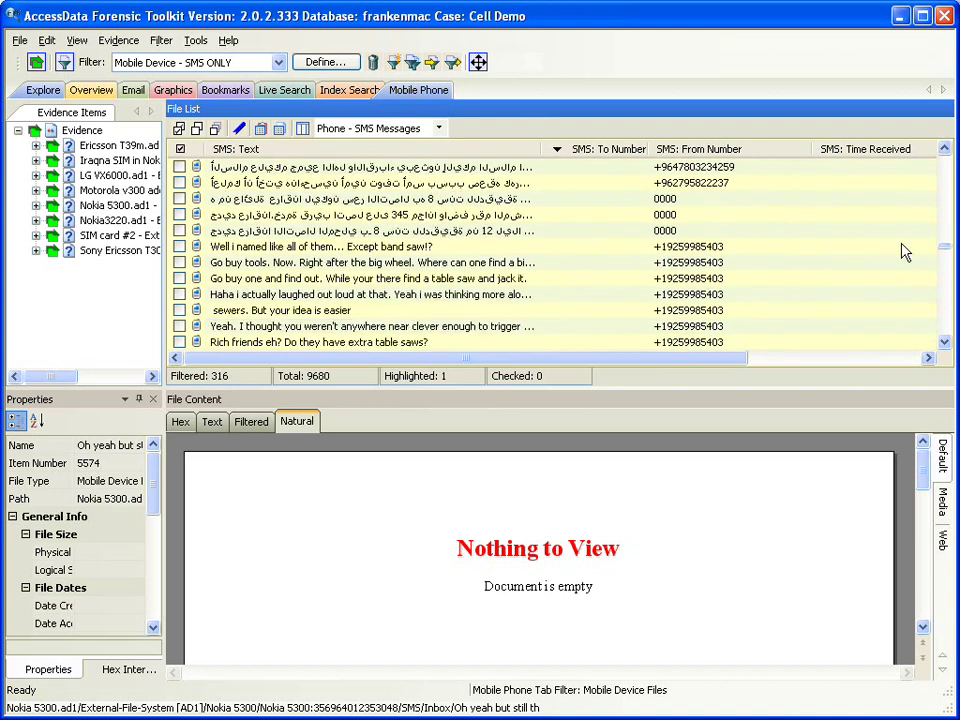
Examine the individual Arabic text messages from the Nokia 3220 phone and the Iraqna SIM.
left_click(258, 199)
scroll(942, 251, "up", 5)
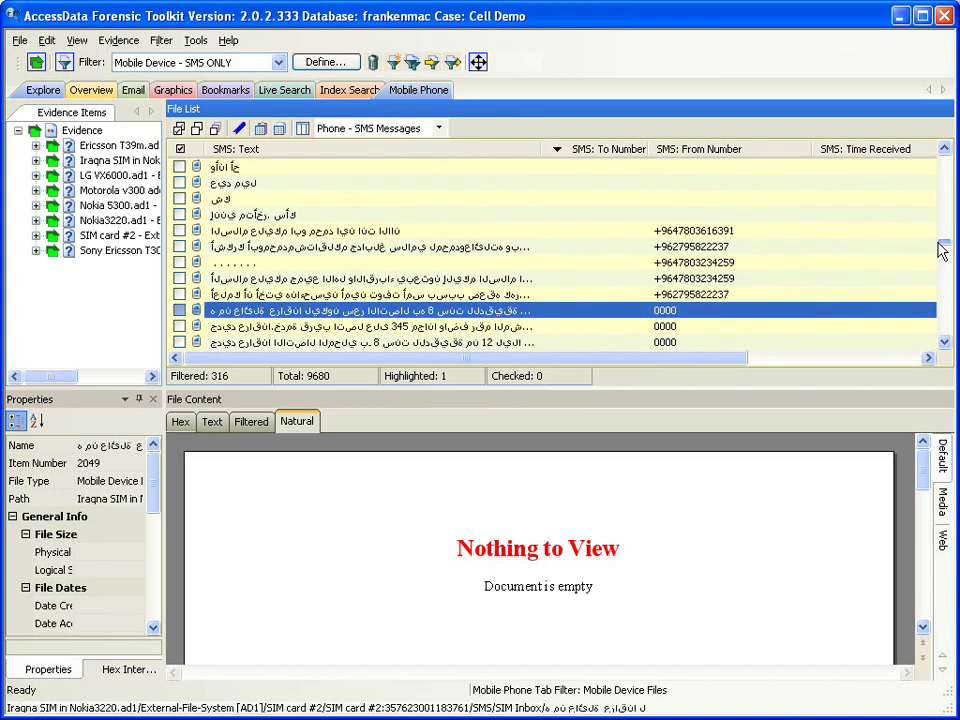
left_click(255, 199)
scroll(313, 230, "up", 4)
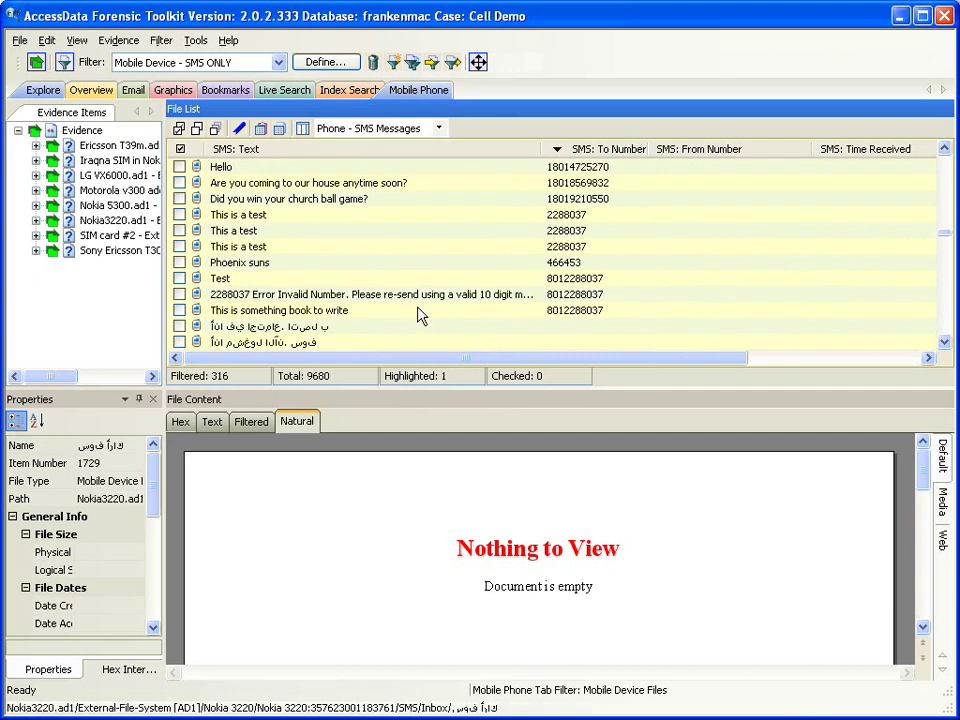
scroll(313, 230, "down", 2)
left_click(242, 246)
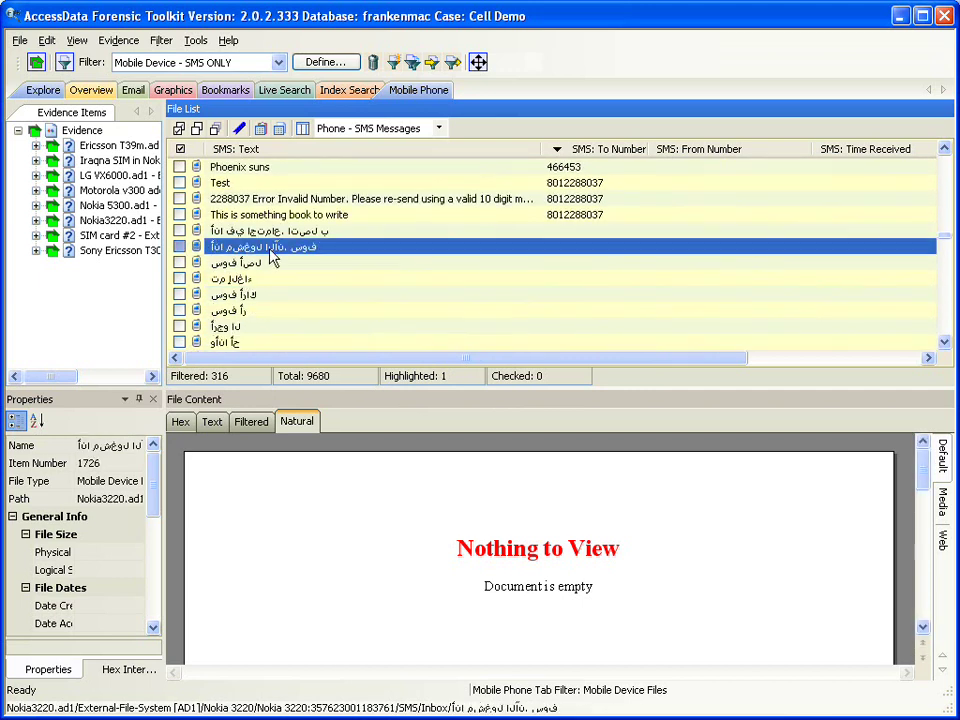
left_click(242, 279)
left_click(242, 295)
left_click(233, 328)
scroll(233, 333, "down", 3)
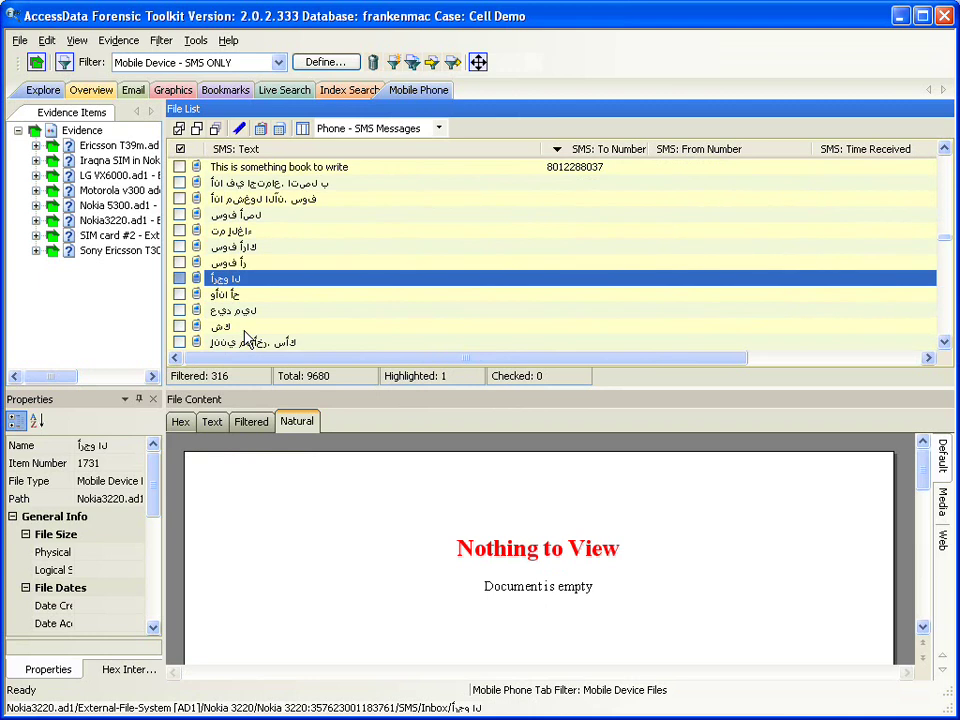
left_click(300, 282)
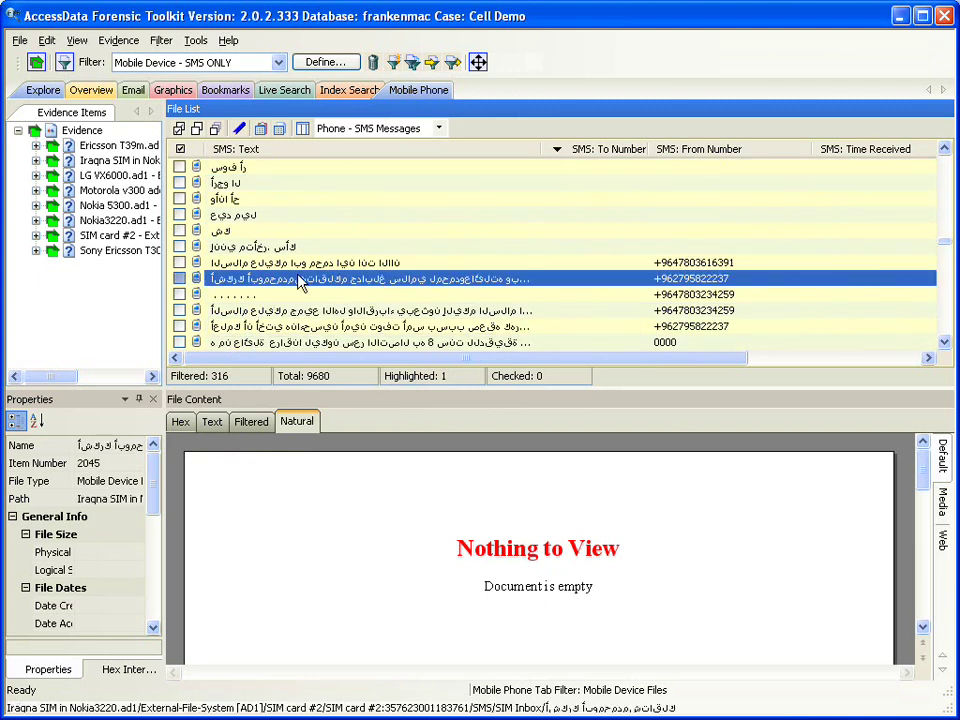
left_click(300, 312)
scroll(327, 330, "down", 1)
left_click(327, 317)
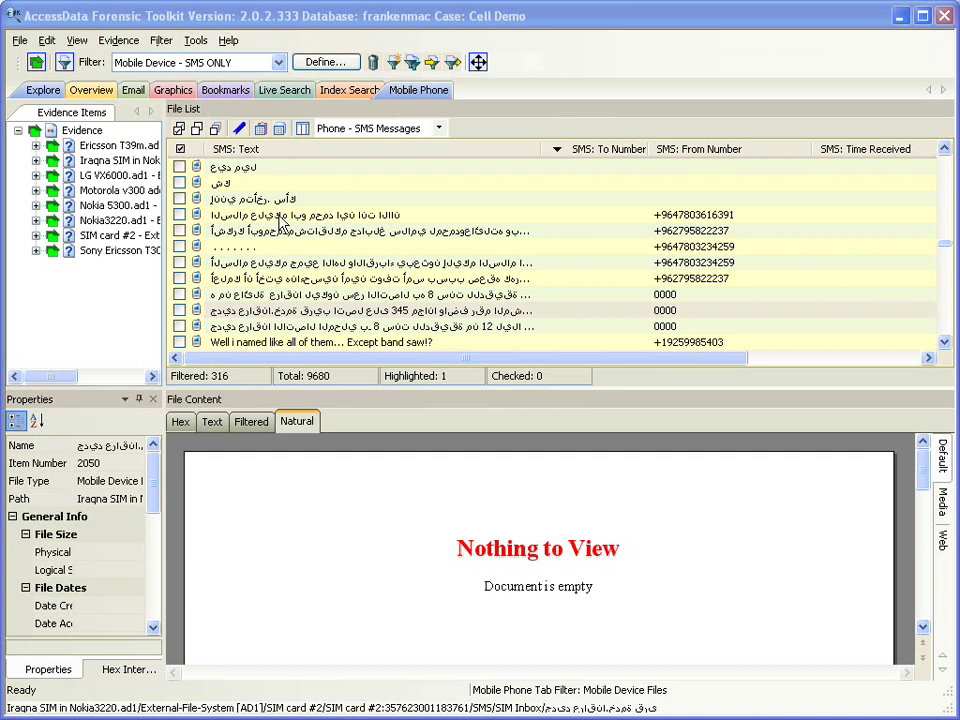
Filter the file list to Mobile Device - Phonebook Entries and apply the Phone - Phonebook column template.
left_click(280, 63)
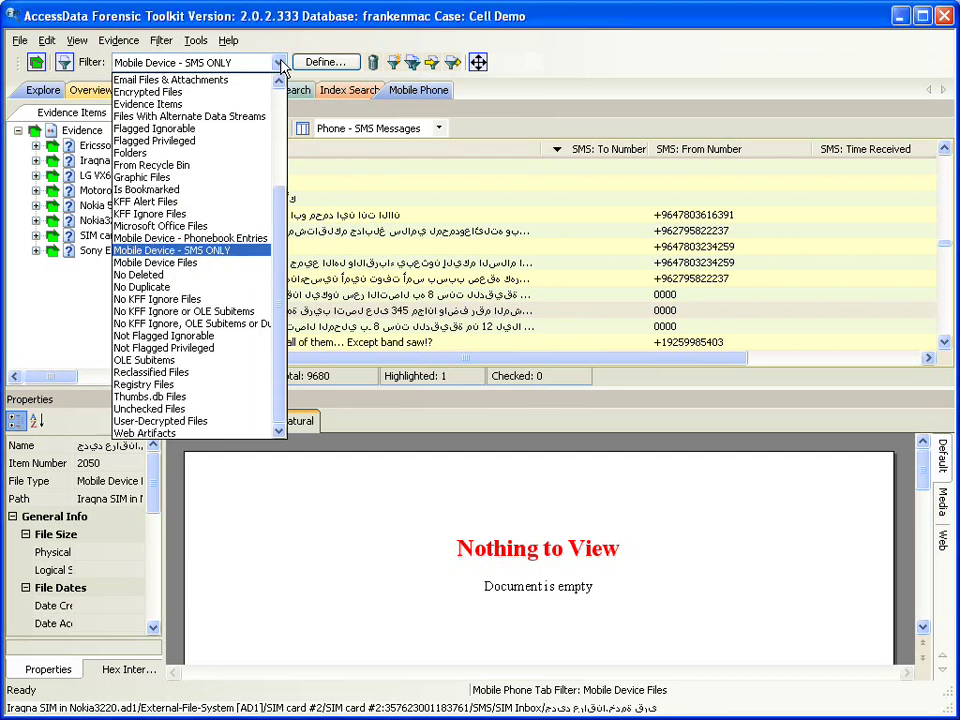
left_click(210, 238)
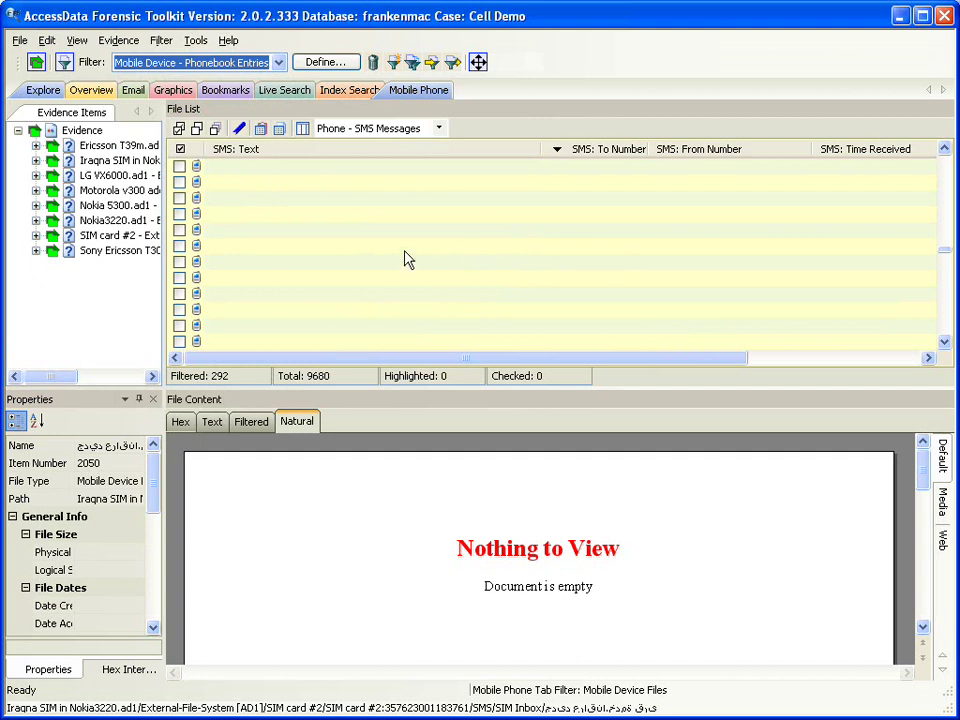
left_click(440, 129)
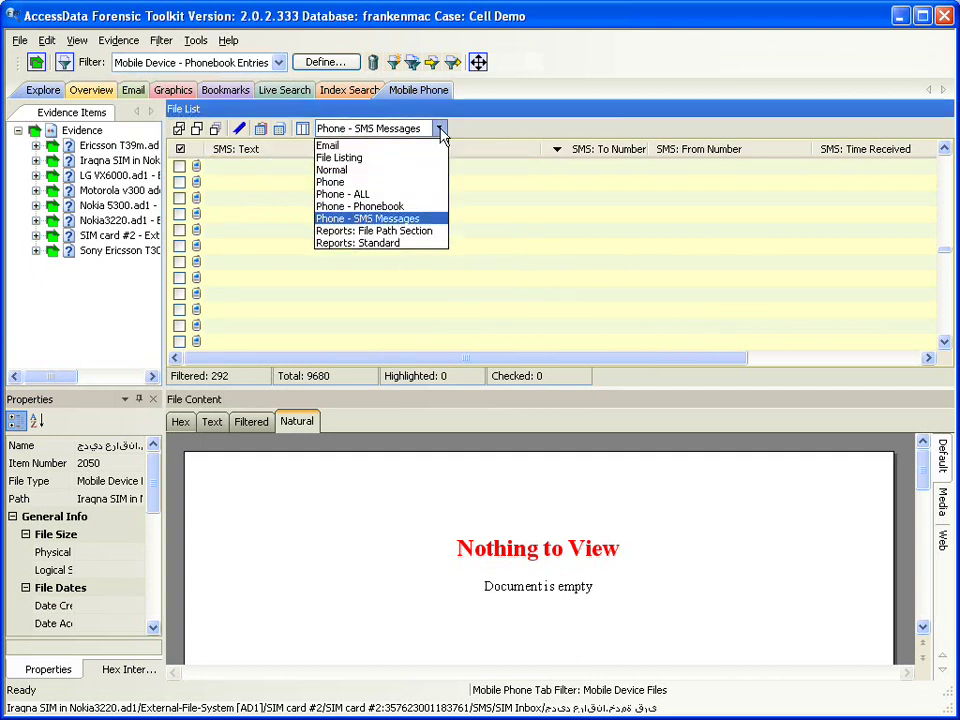
left_click(400, 207)
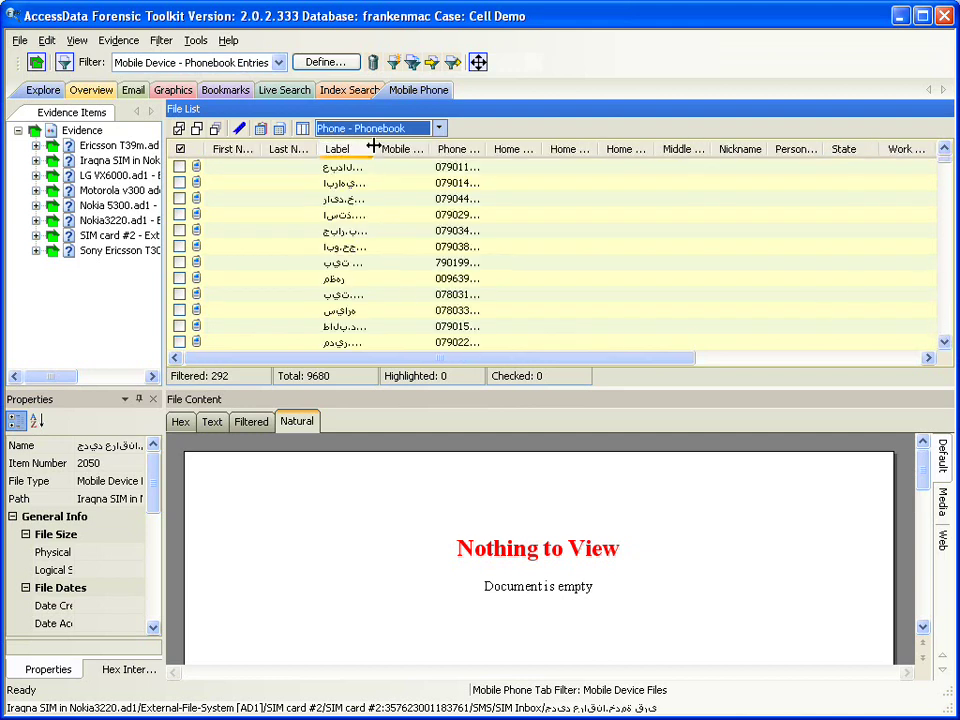
Widen the Label and Phone Number columns to show full contact names and numbers, and look through the phonebook entries.
left_click_drag(373, 148, 439, 149)
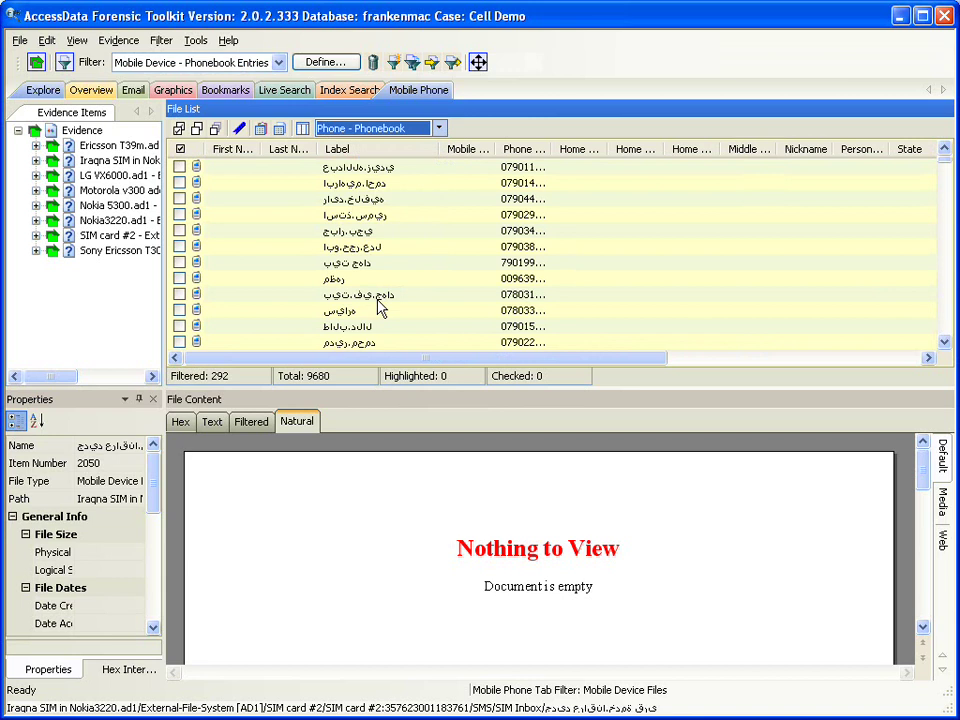
left_click(368, 231)
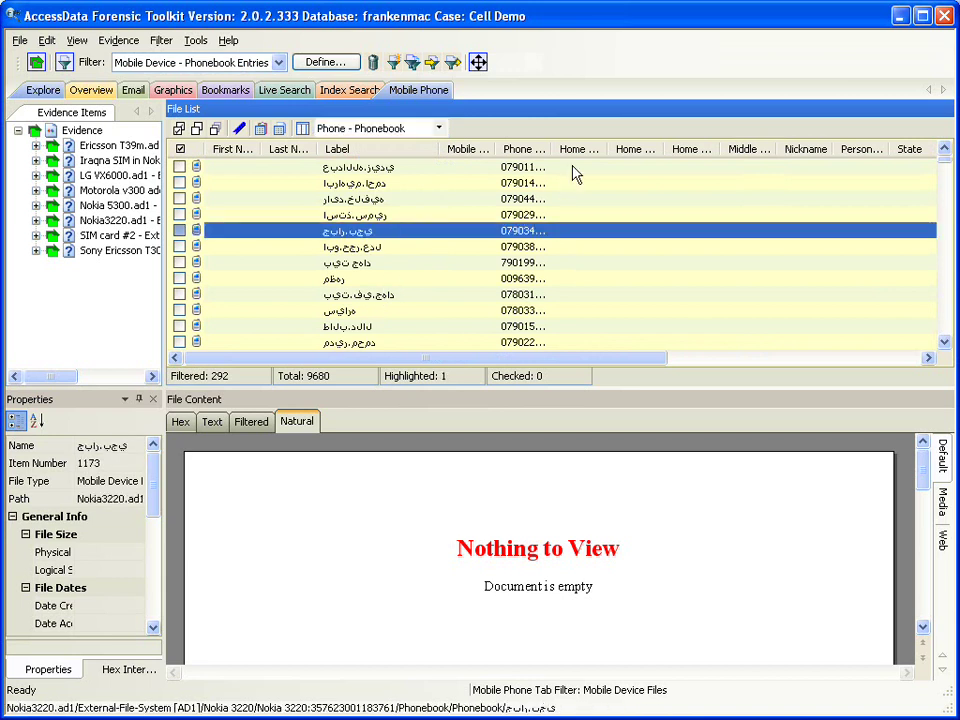
left_click_drag(552, 149, 628, 149)
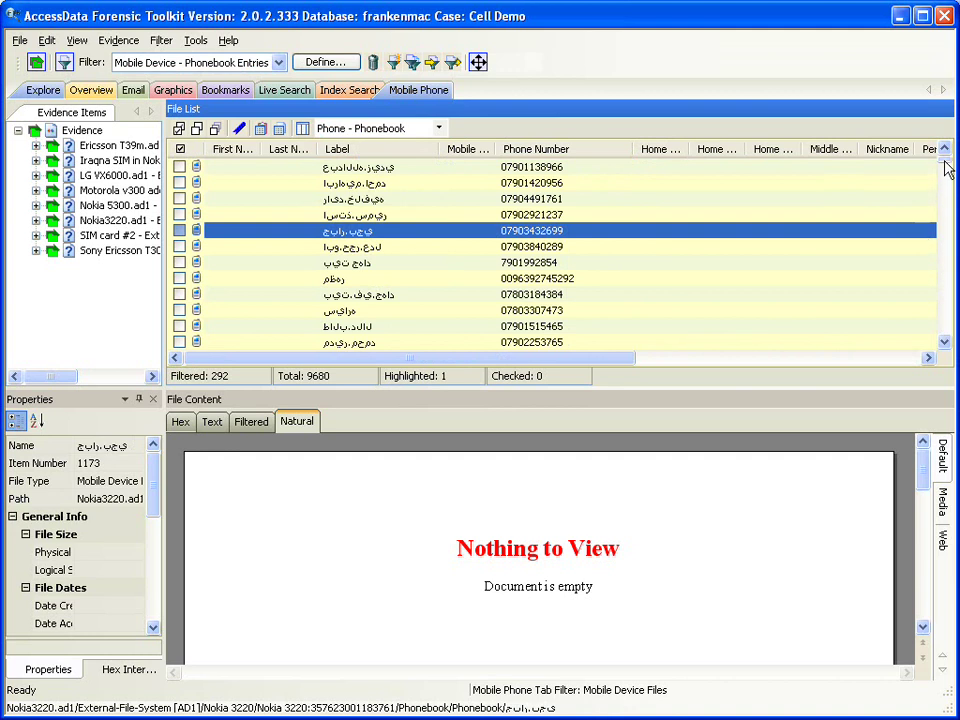
left_click_drag(948, 170, 932, 300)
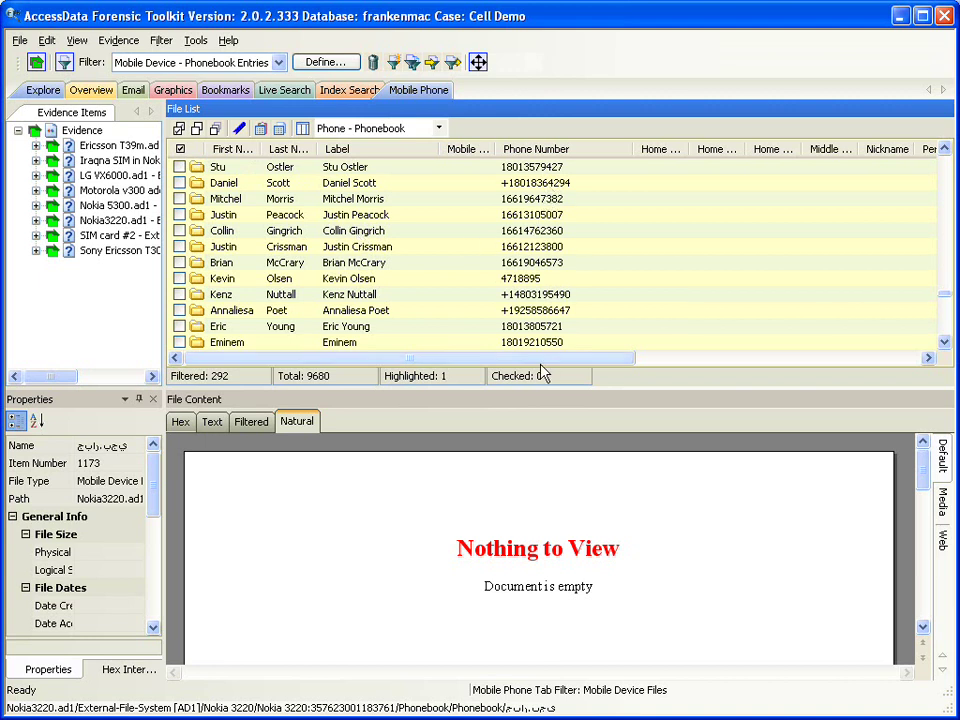
left_click_drag(539, 364, 551, 339)
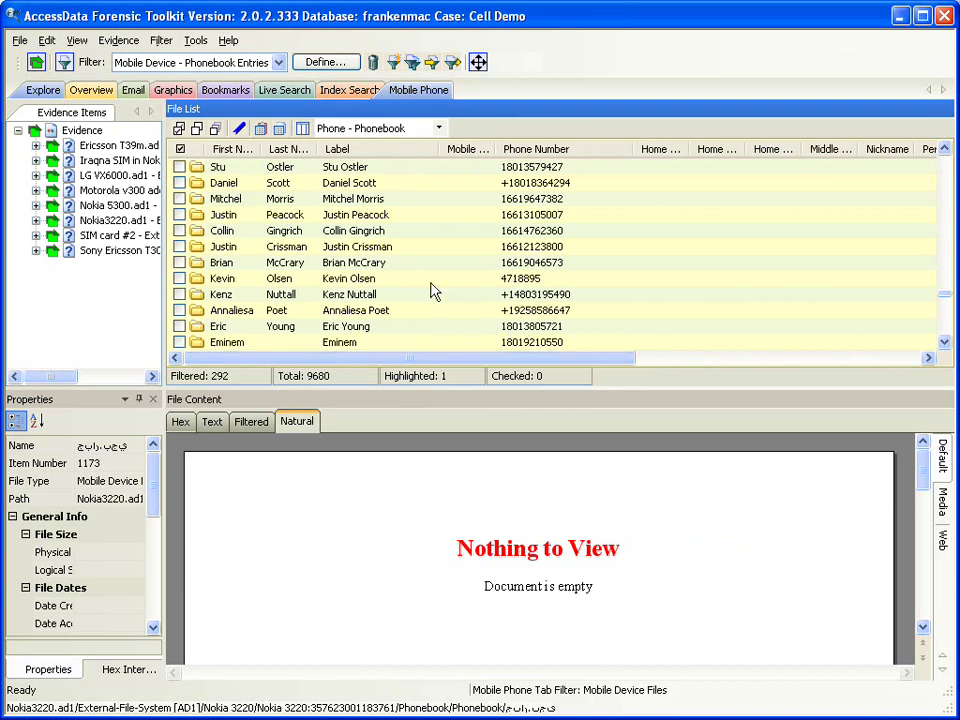
Open the column settings and expand the Calls, Events, Phonebook and Short Message Service (SMS) groups under Mobile Devices.
left_click(302, 130)
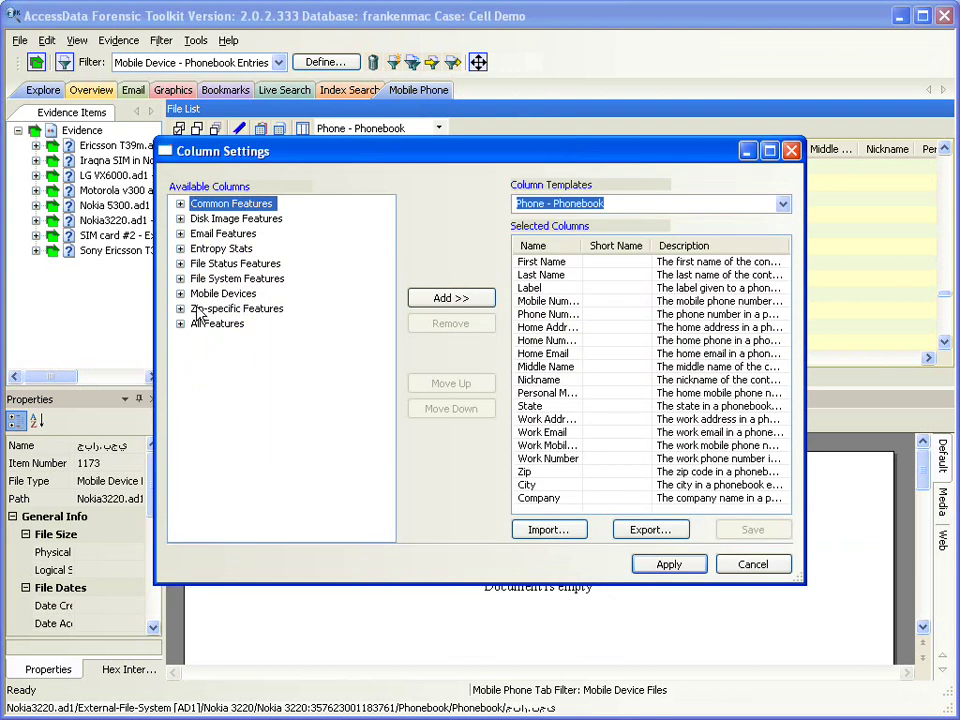
left_click(181, 294)
left_click(198, 309)
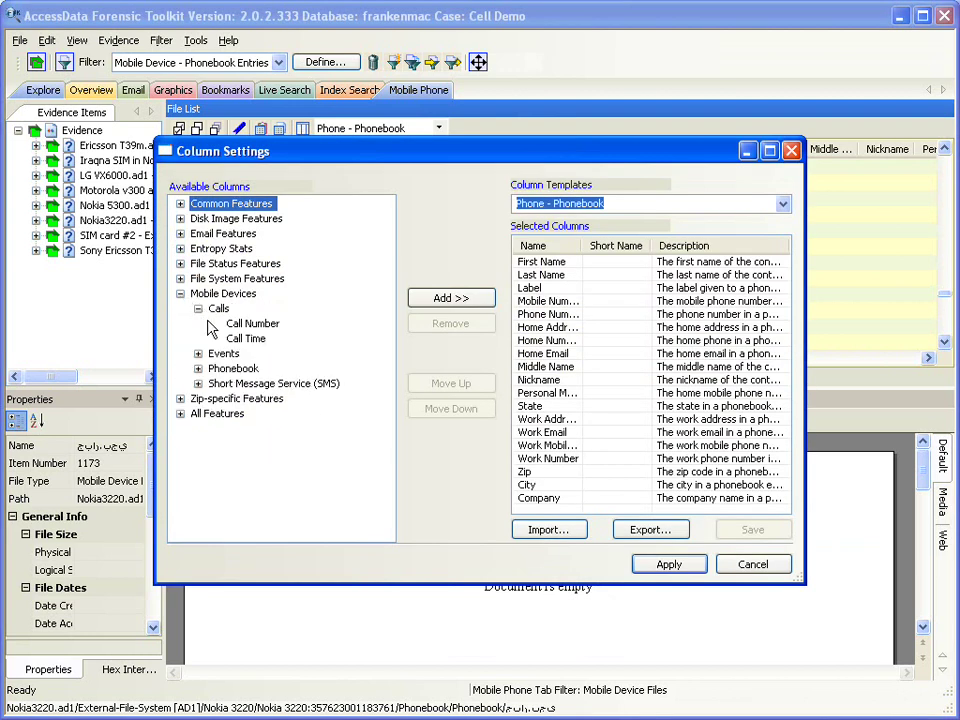
left_click(198, 353)
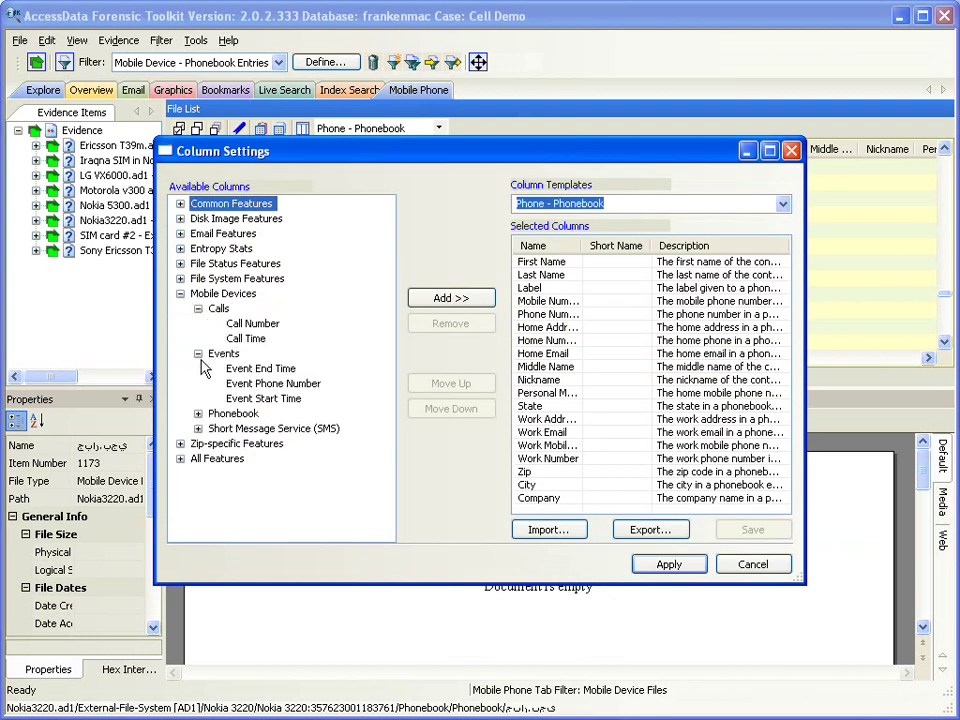
left_click(198, 414)
scroll(335, 473, "down", 1)
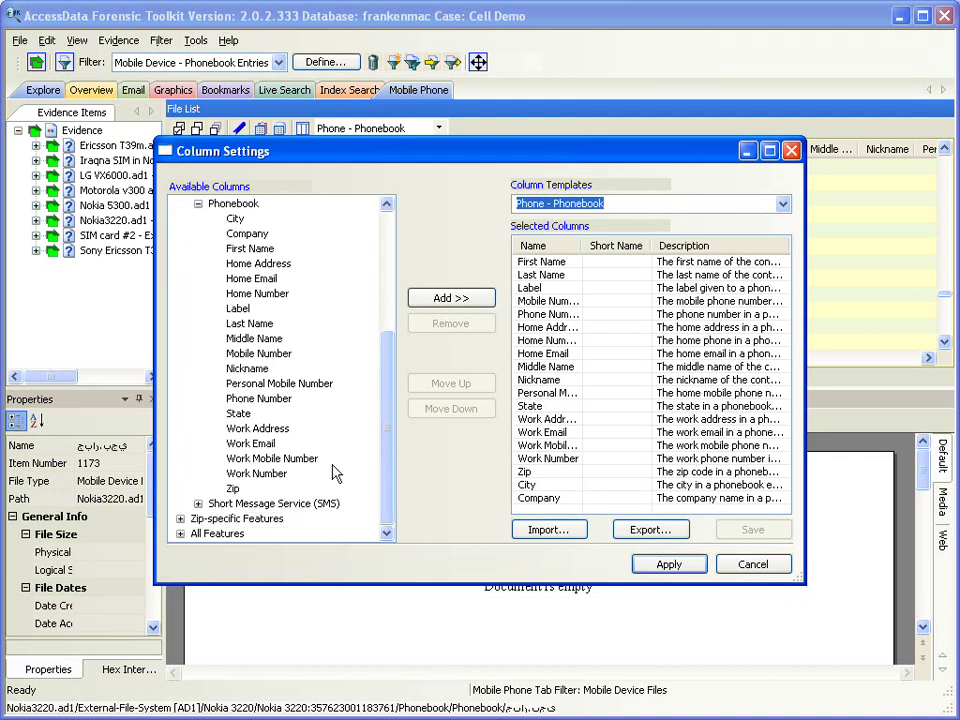
left_click(198, 503)
scroll(393, 443, "up", 1)
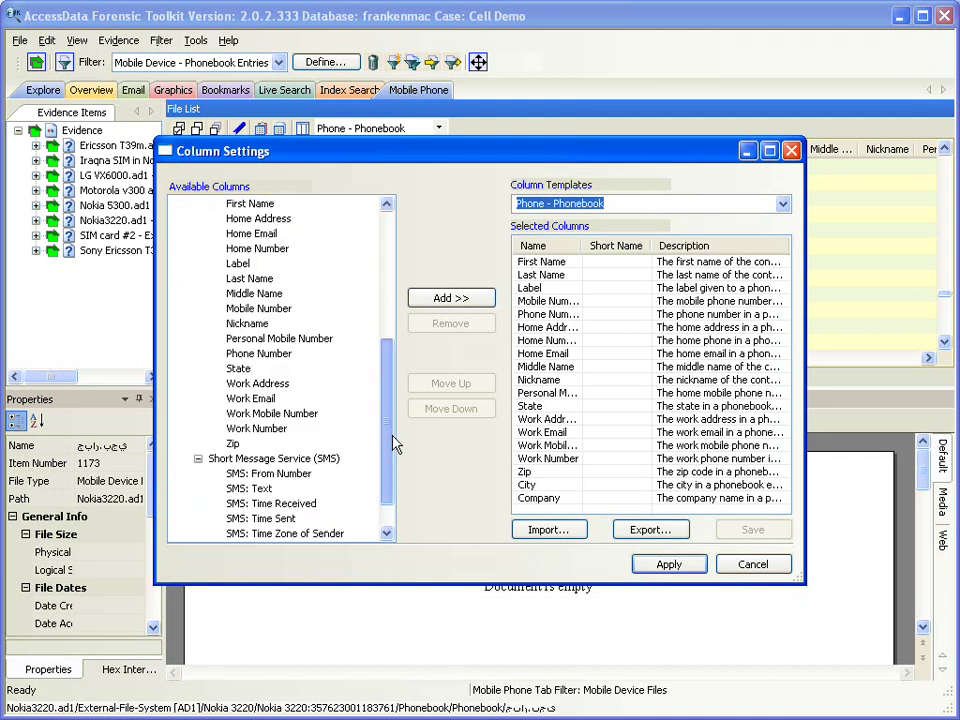
Review the available mobile device columns in each group, and close the column settings without applying changes.
left_click_drag(393, 443, 398, 338)
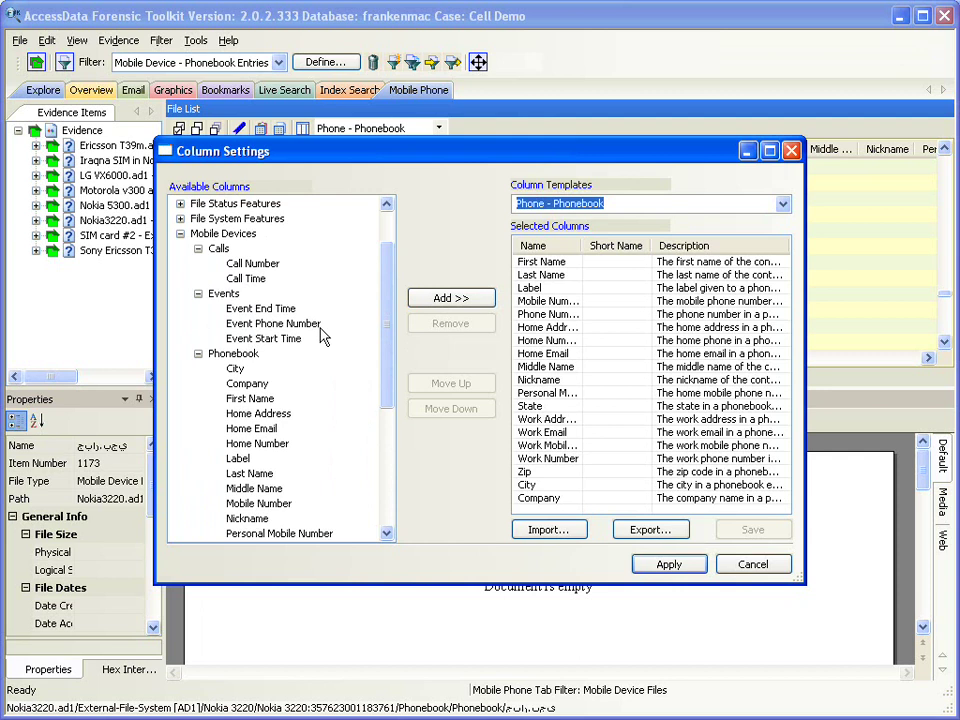
left_click_drag(392, 339, 373, 407)
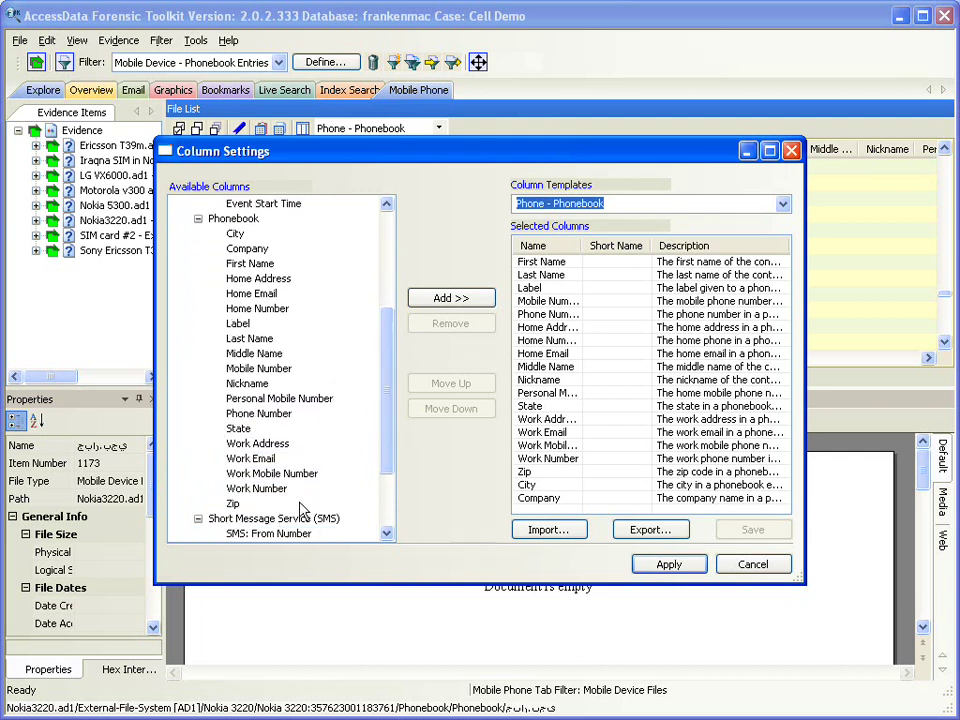
left_click_drag(388, 454, 370, 488)
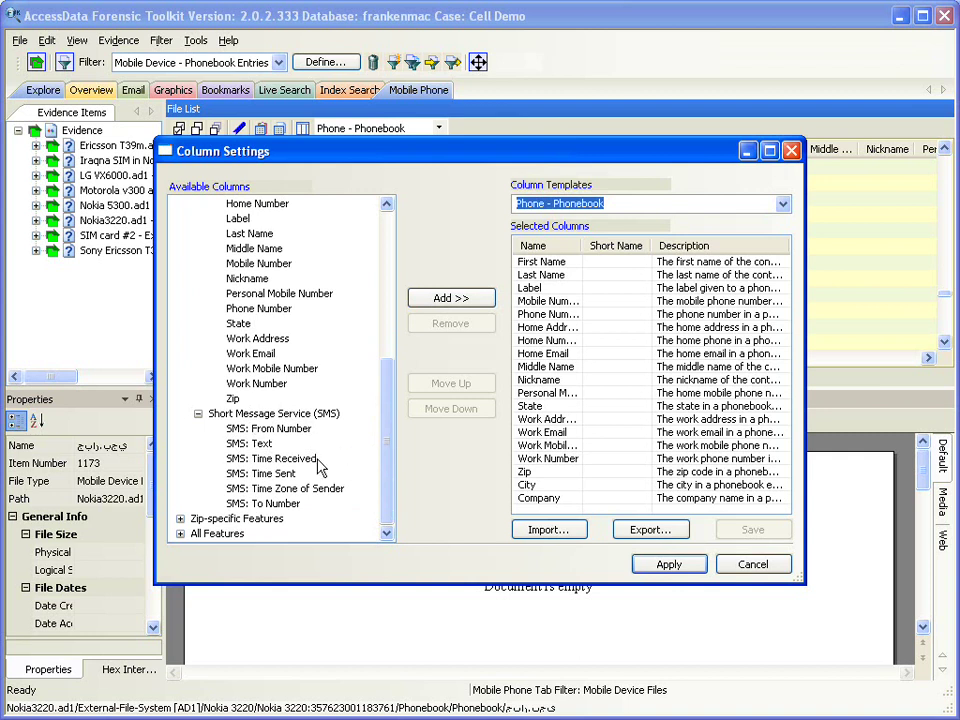
left_click(198, 414)
left_click(177, 202)
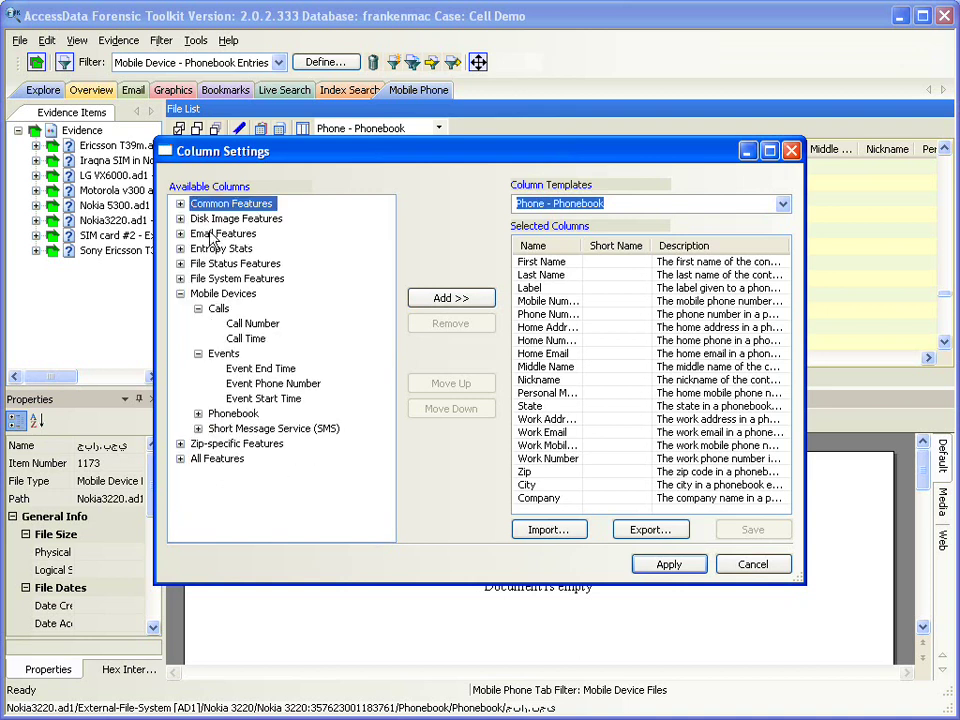
left_click(199, 309)
left_click(198, 324)
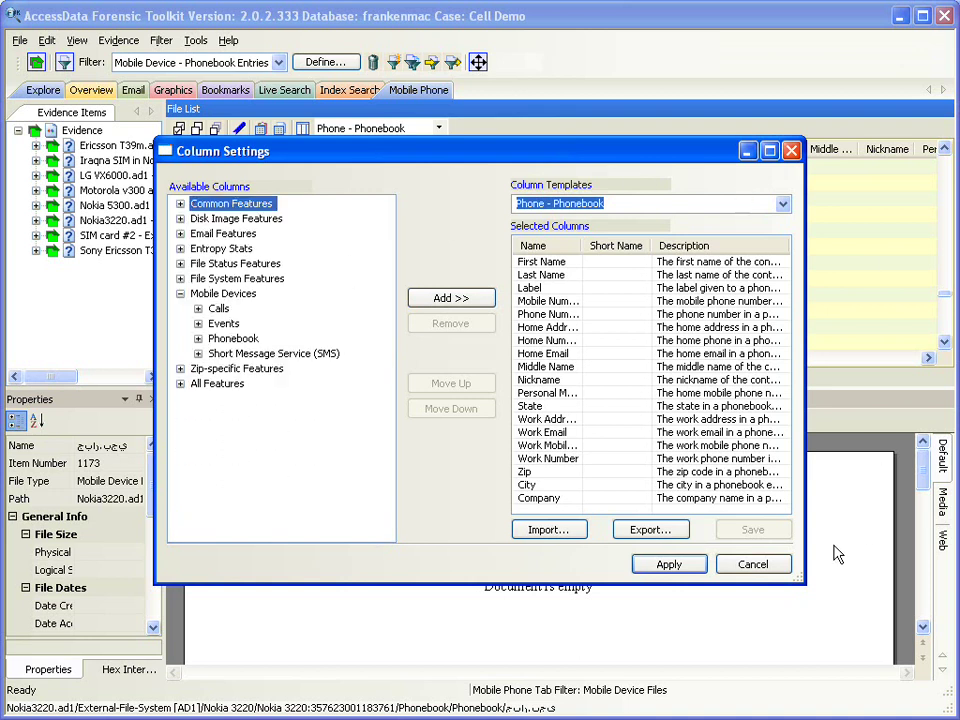
left_click(766, 566)
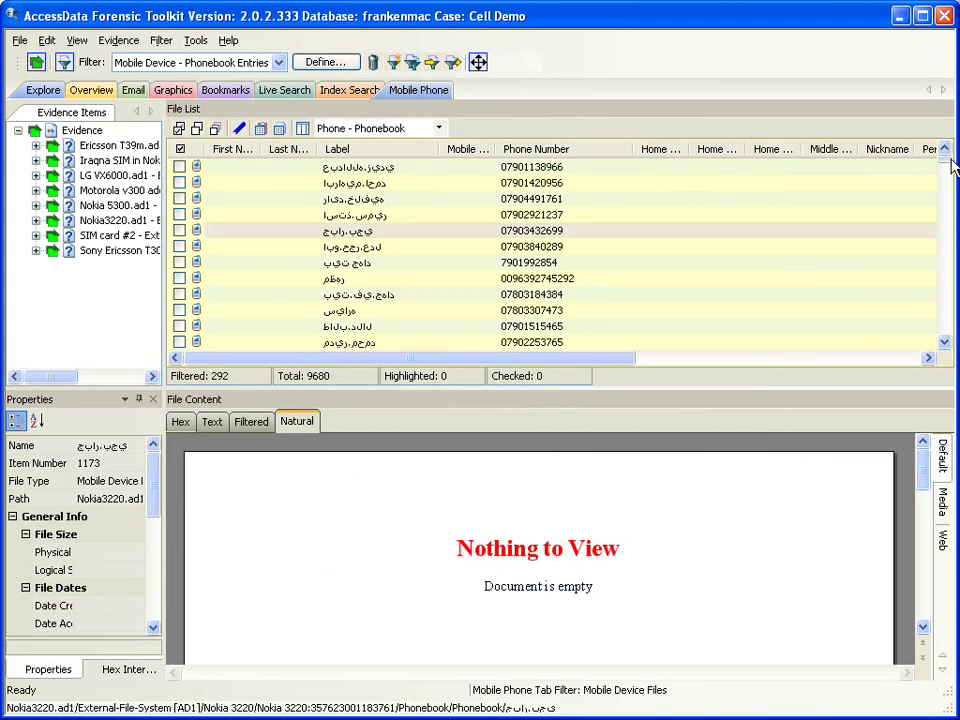
left_click_drag(950, 165, 922, 296)
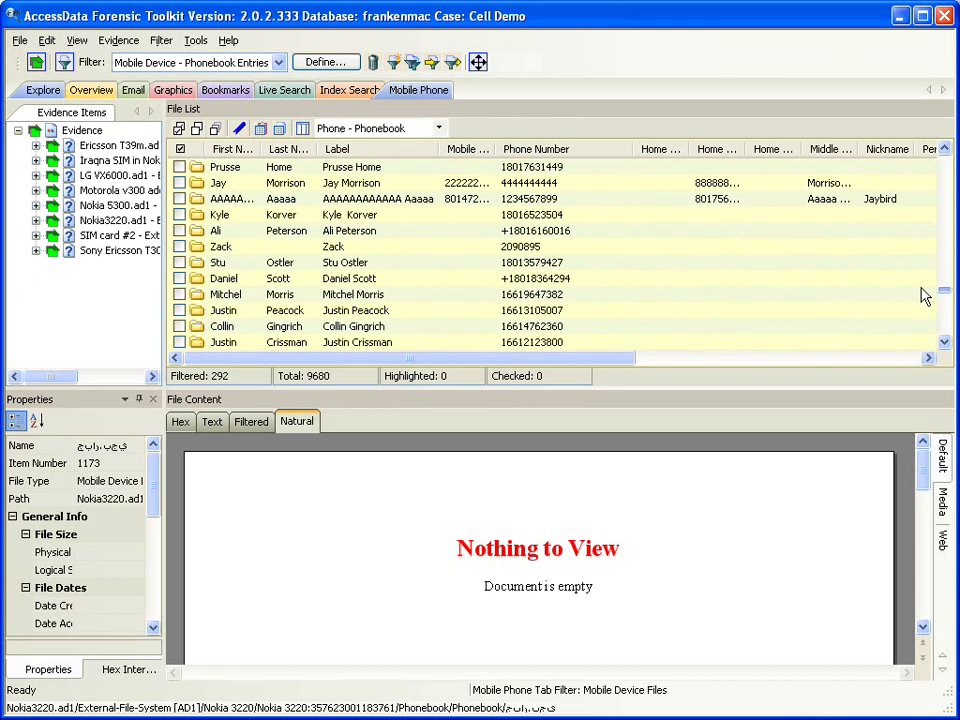
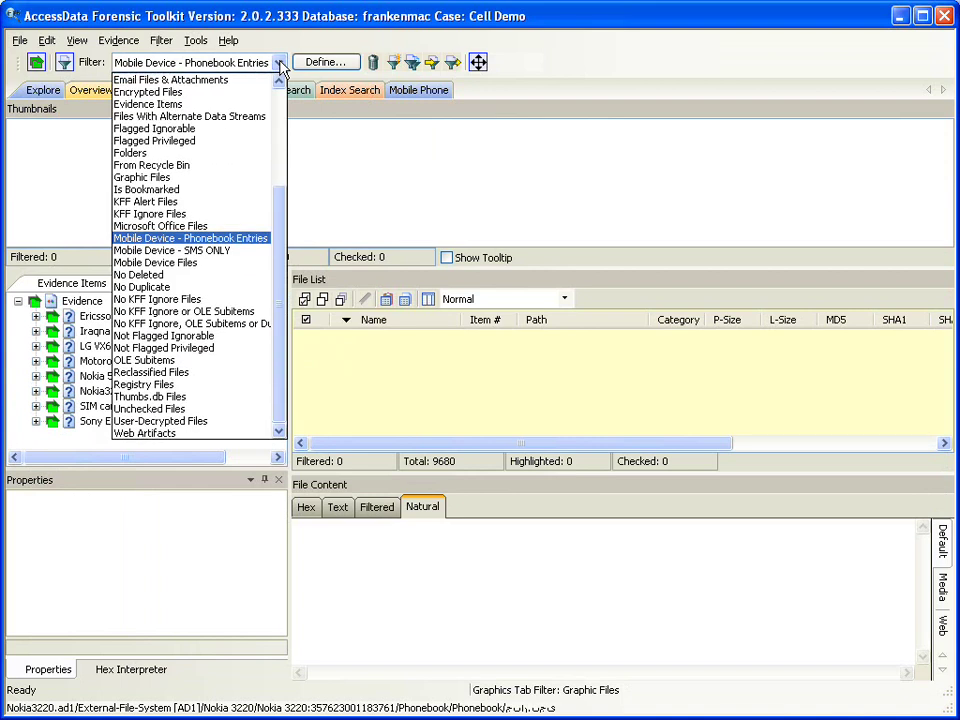
Set the filter to unfiltered so that the Graphics view lists all graphic files in the case.
left_click_drag(279, 221, 291, 158)
scroll(291, 158, "up", 1)
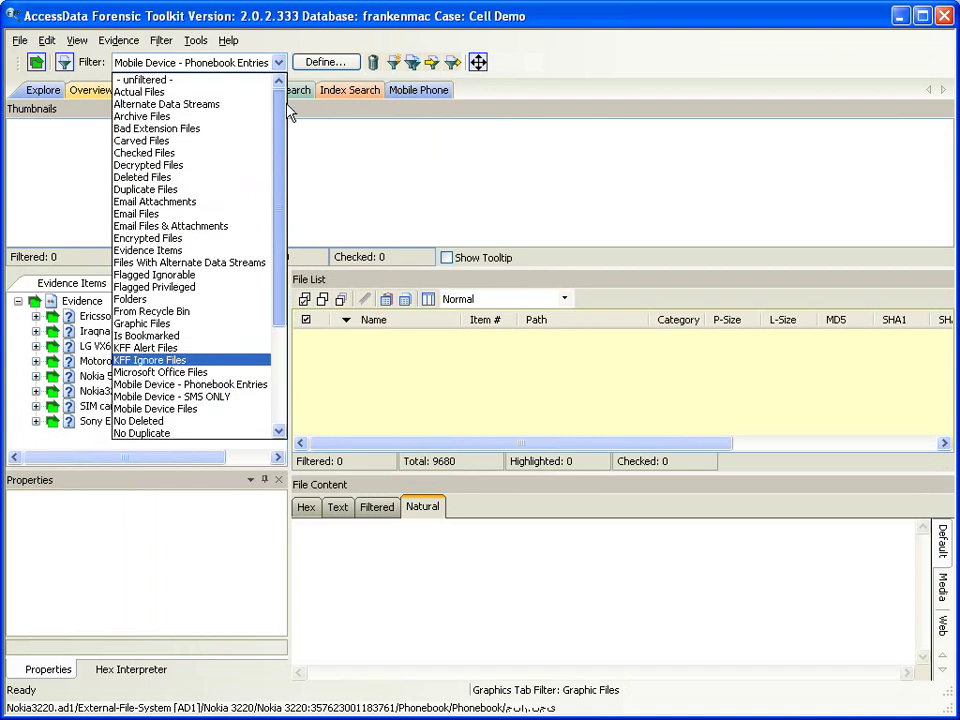
left_click(177, 82)
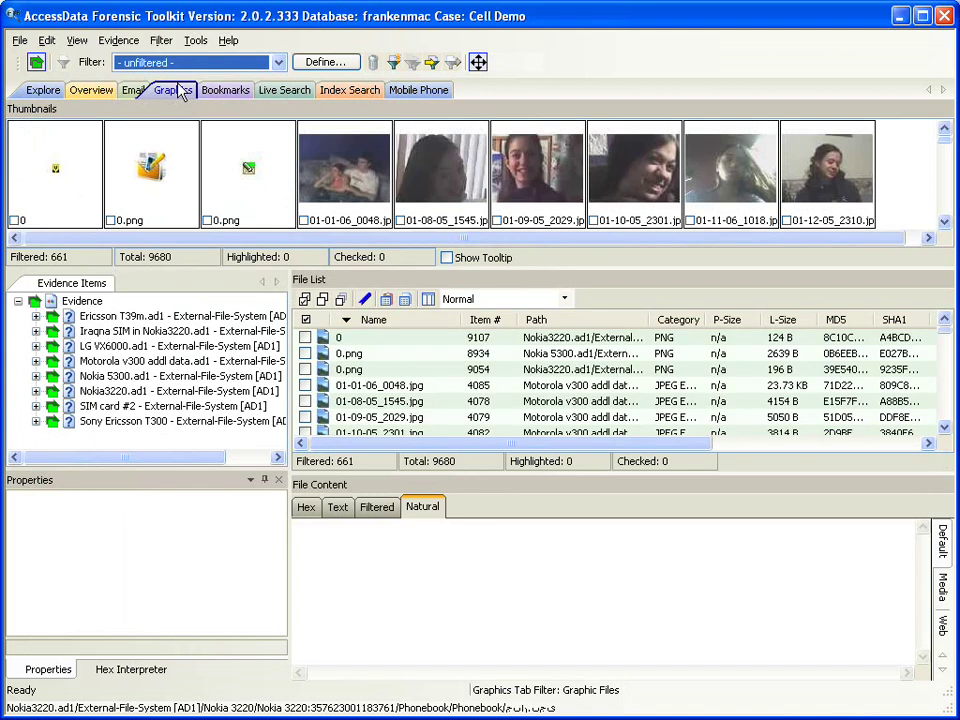
Look through the first rows of picture thumbnails recovered from the phones in the Graphics view.
left_click(944, 224)
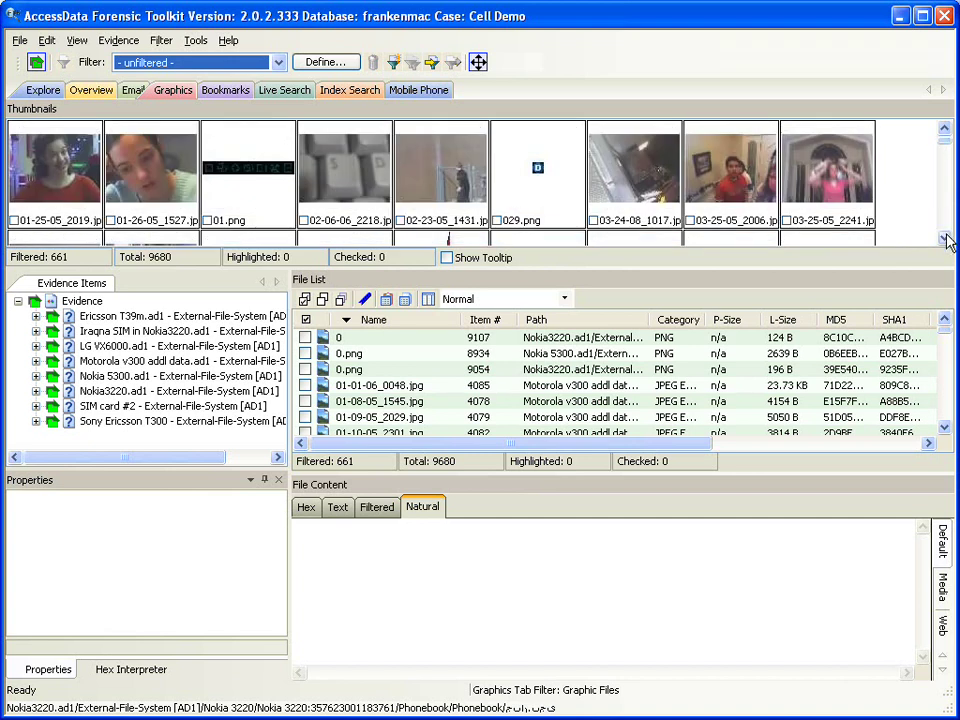
left_click(946, 240)
left_click(946, 240)
left_click(946, 240)
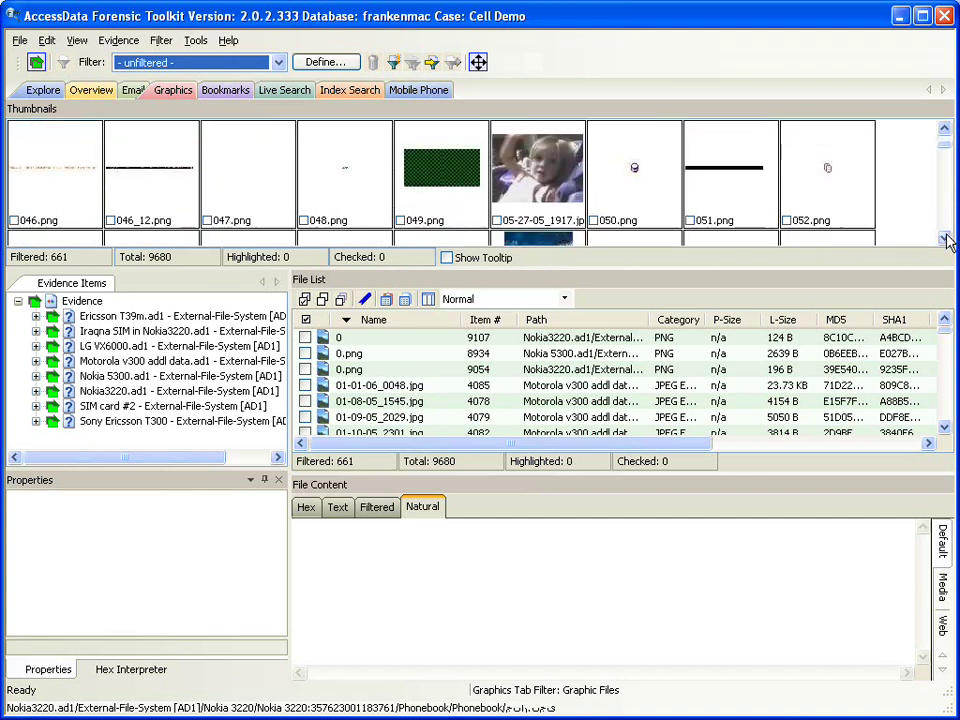
left_click(946, 240)
left_click(946, 240)
left_click(946, 240)
left_click(945, 145)
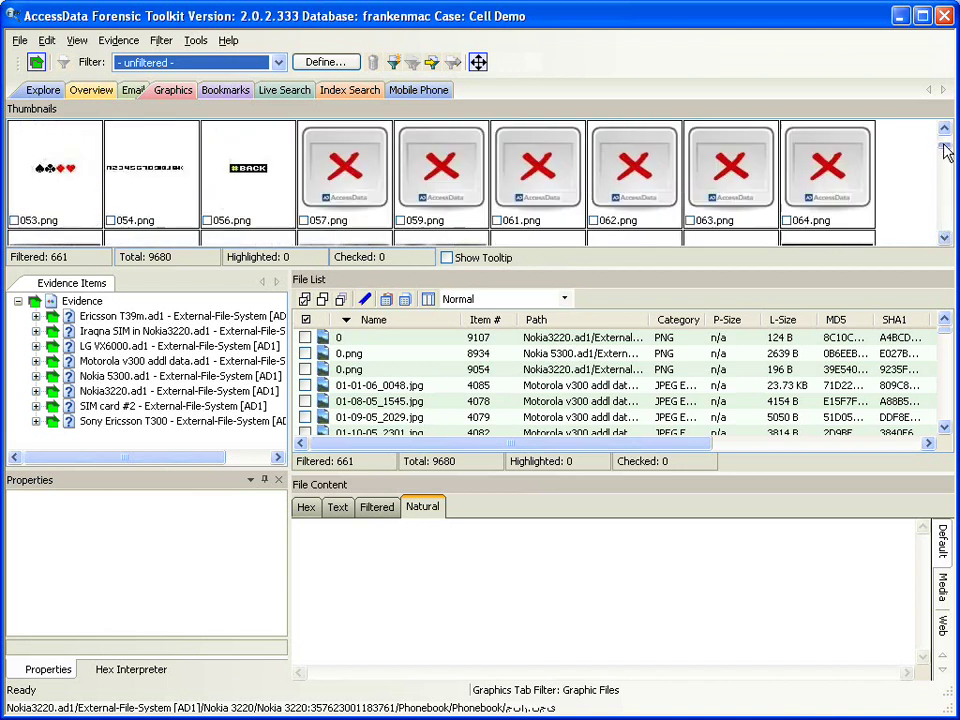
left_click(946, 241)
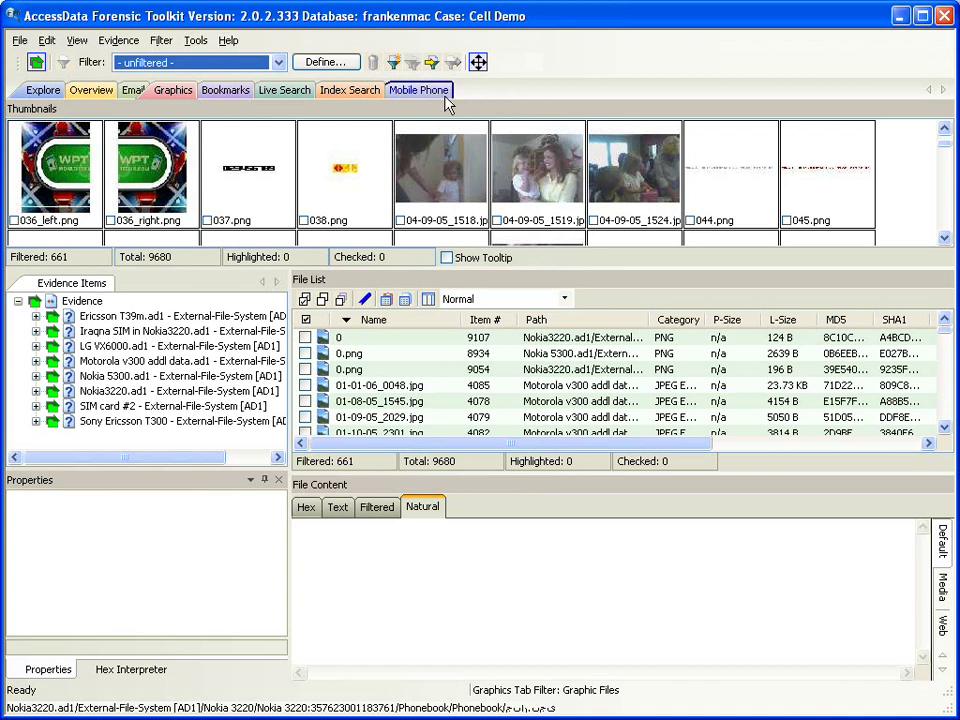
Show the Thumbnails pane in the Mobile Phone view, undock and enlarge it as a floating window, and hide it again.
left_click(436, 98)
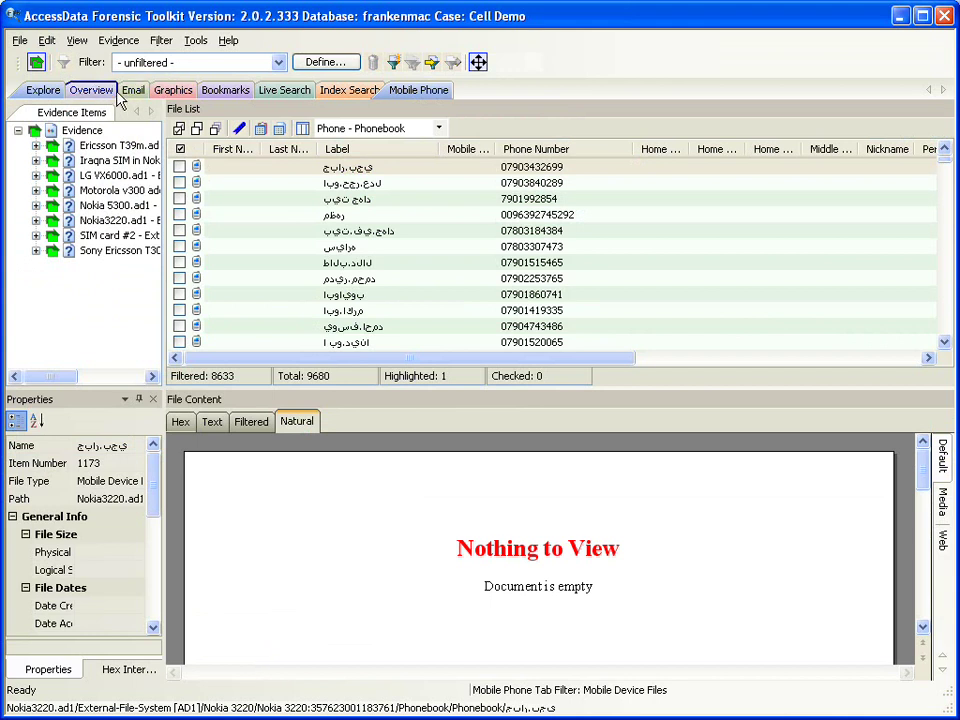
left_click(77, 41)
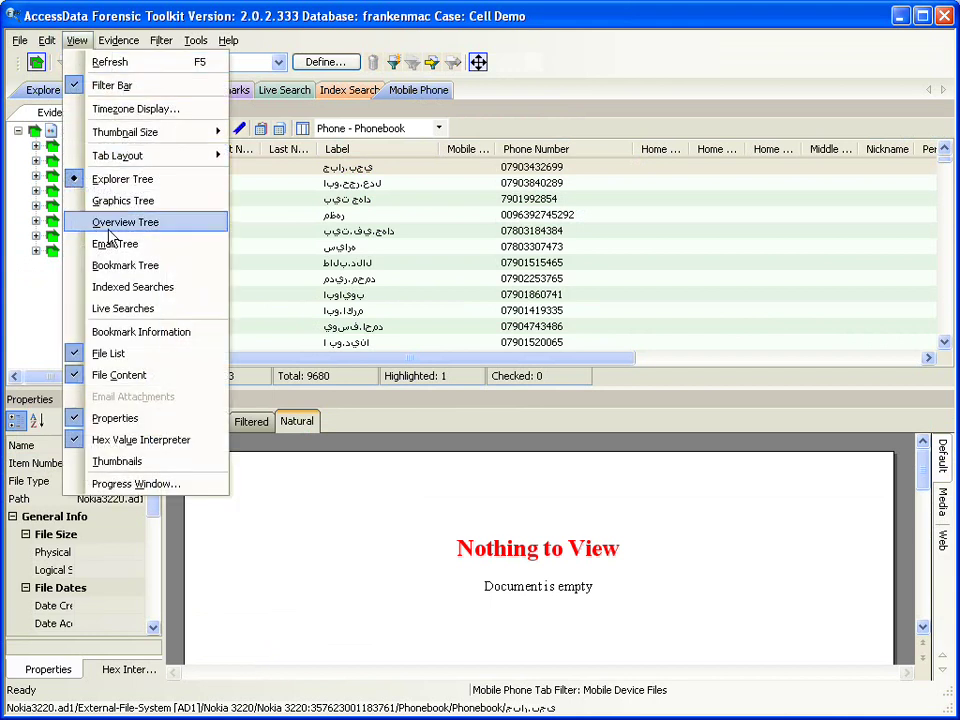
left_click(150, 463)
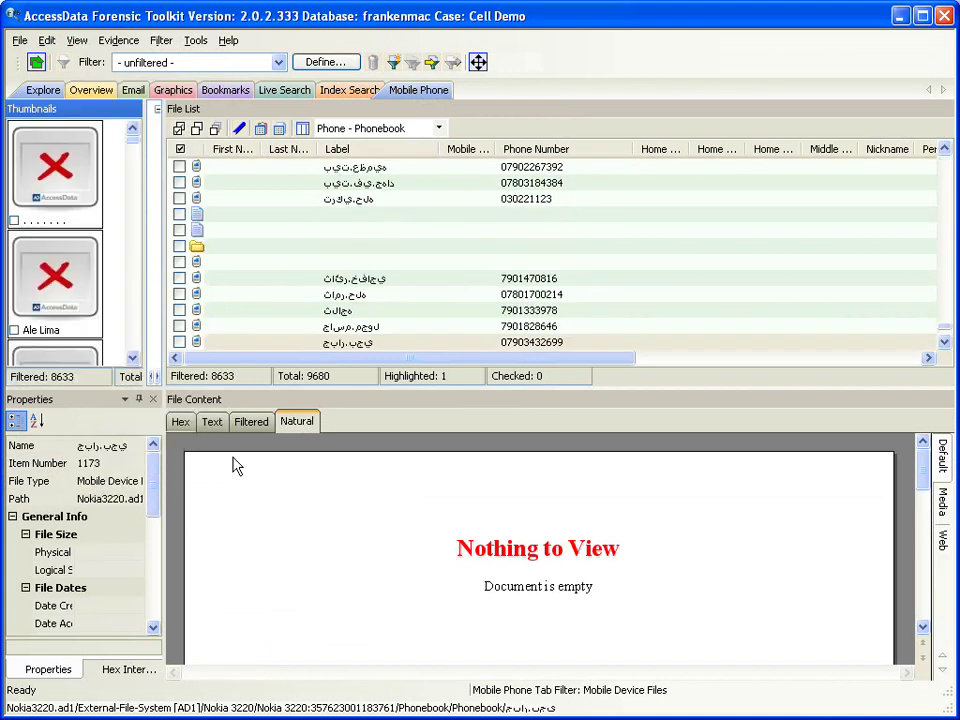
left_click_drag(74, 110, 299, 166)
left_click_drag(413, 368, 851, 478)
left_click_drag(551, 168, 433, 351)
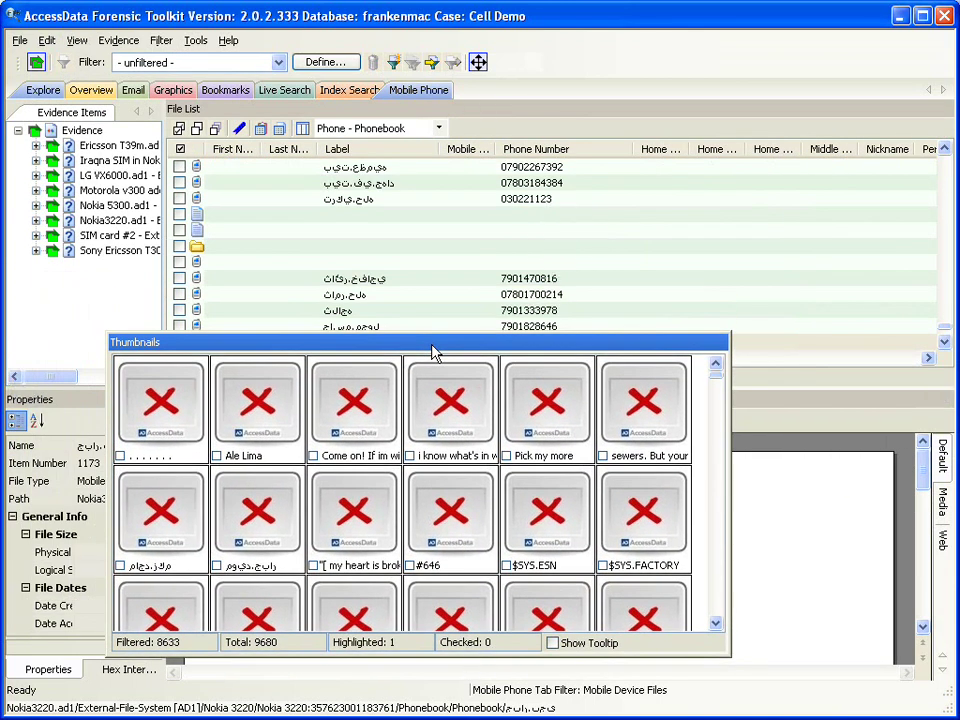
left_click(77, 40)
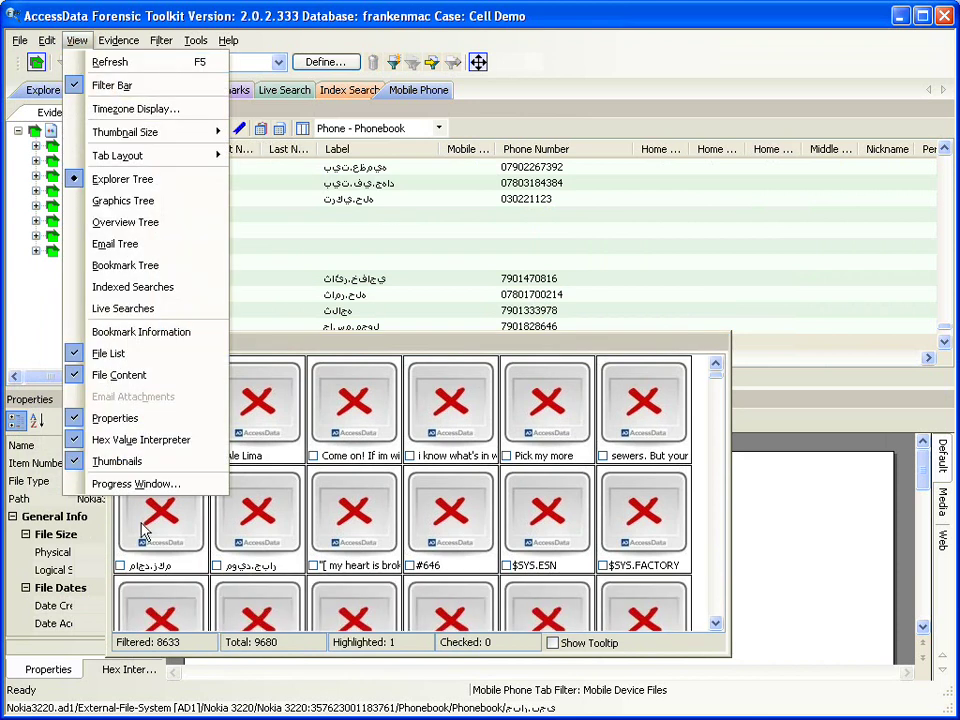
left_click(120, 462)
Examine the Motorola v300 photos 04-09-05_1518.jpg, 04-09-05_1519.jpg, 04-09-05_1524.jpg, 05-27-05_1917.jpg and 07-09-05_2117.jpg in the Graphics view.
left_click(174, 91)
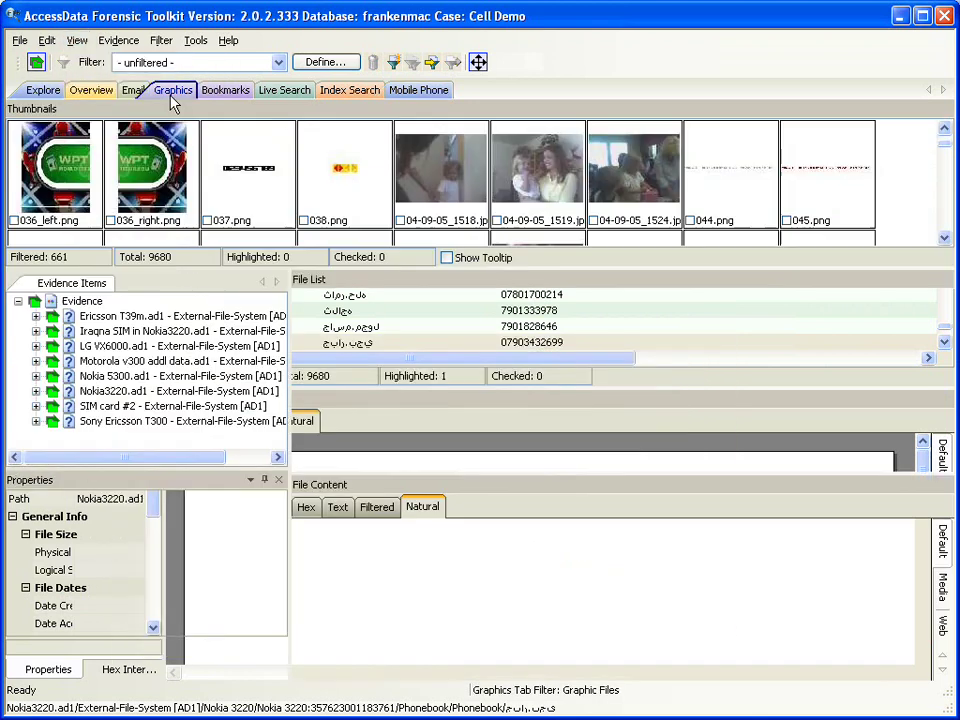
left_click(465, 195)
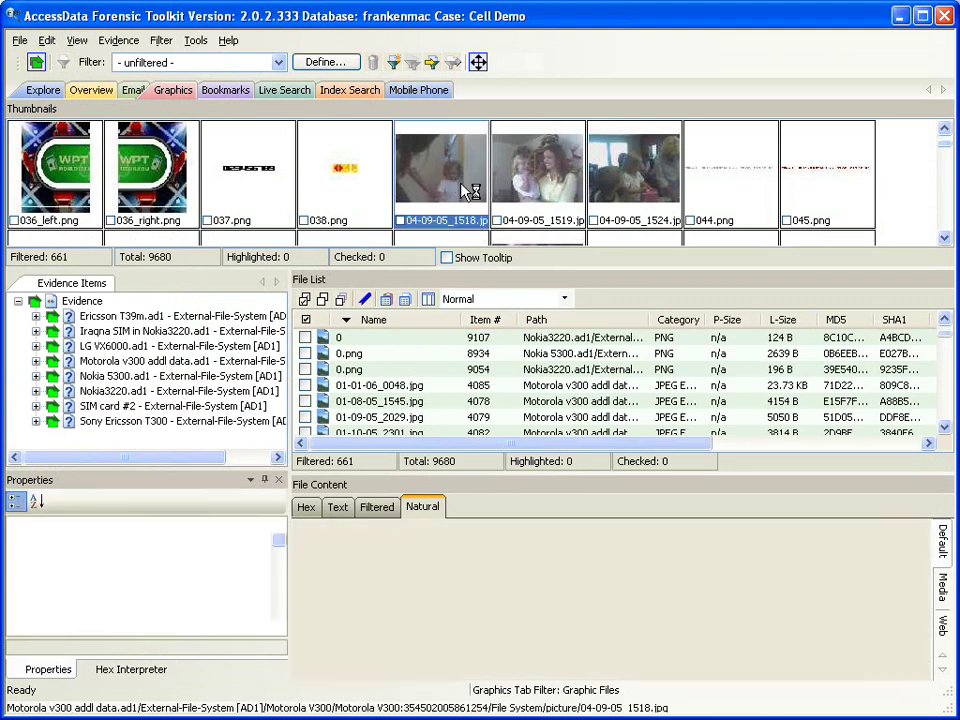
left_click(527, 186)
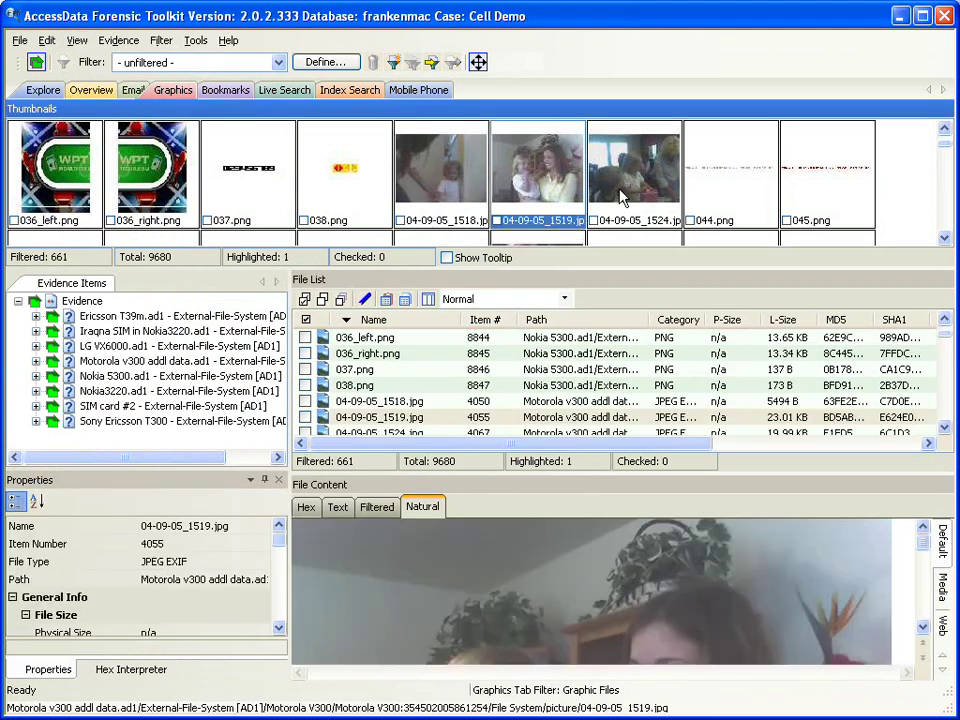
left_click(640, 205)
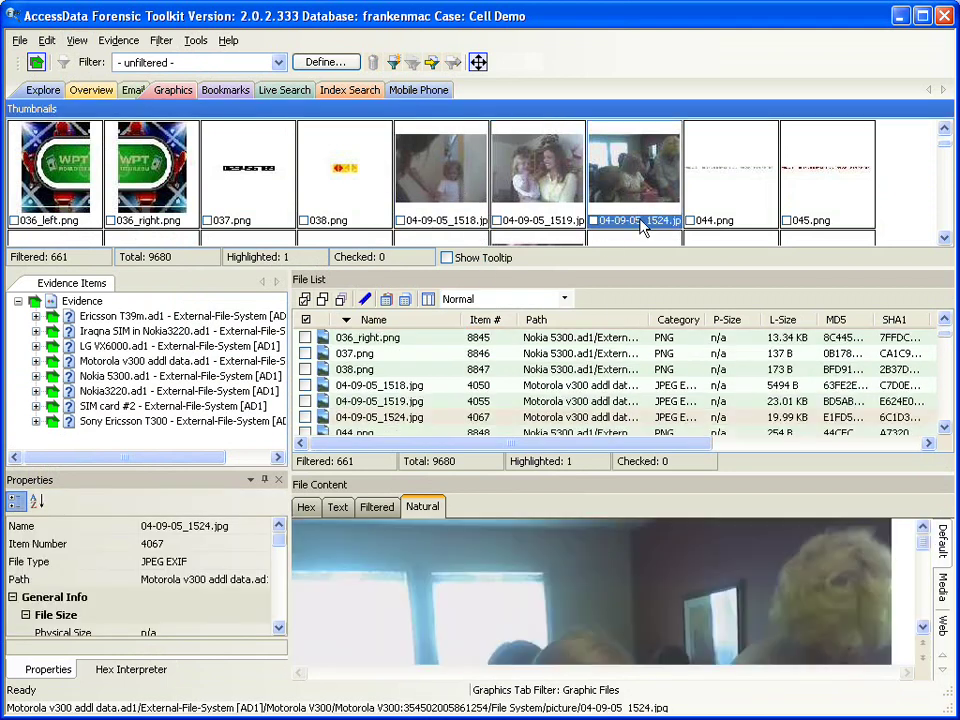
scroll(617, 210, "down", 1)
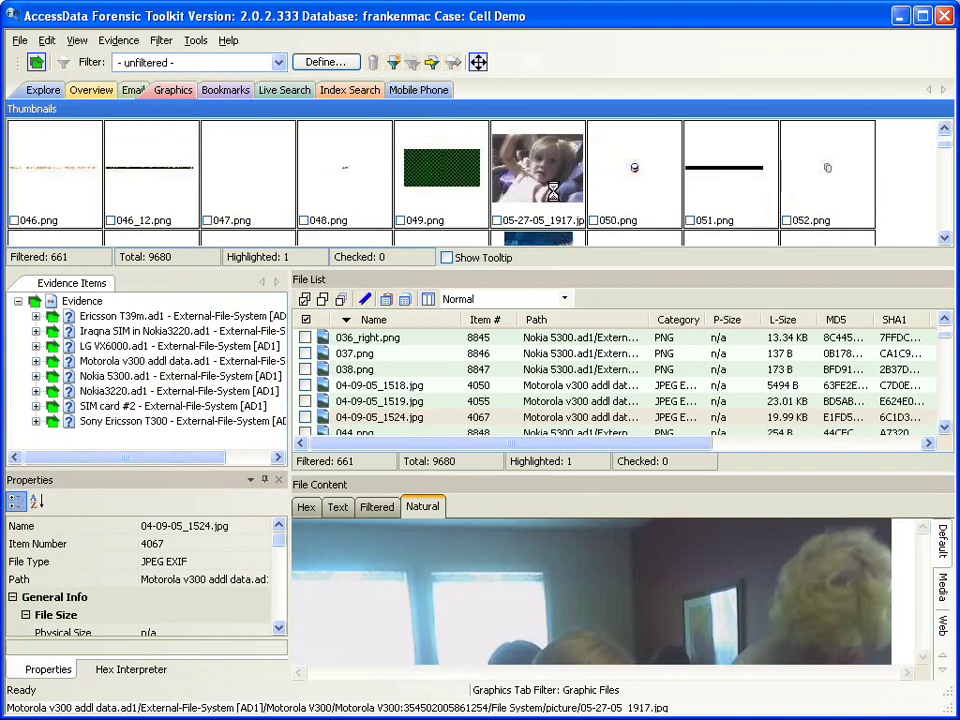
left_click(577, 207)
scroll(577, 207, "down", 2)
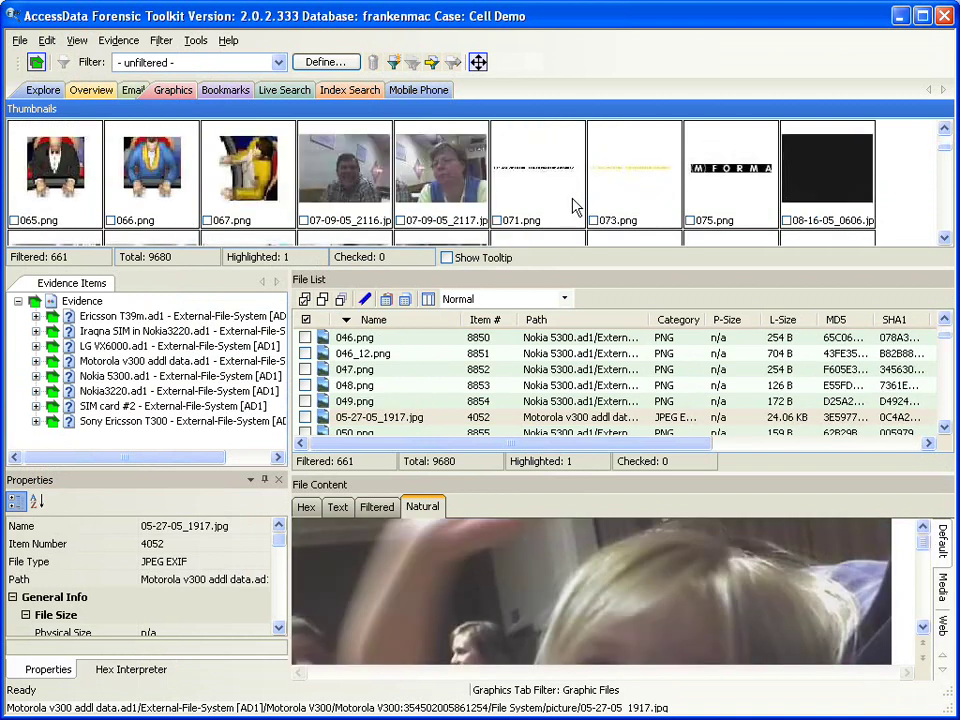
left_click(445, 175)
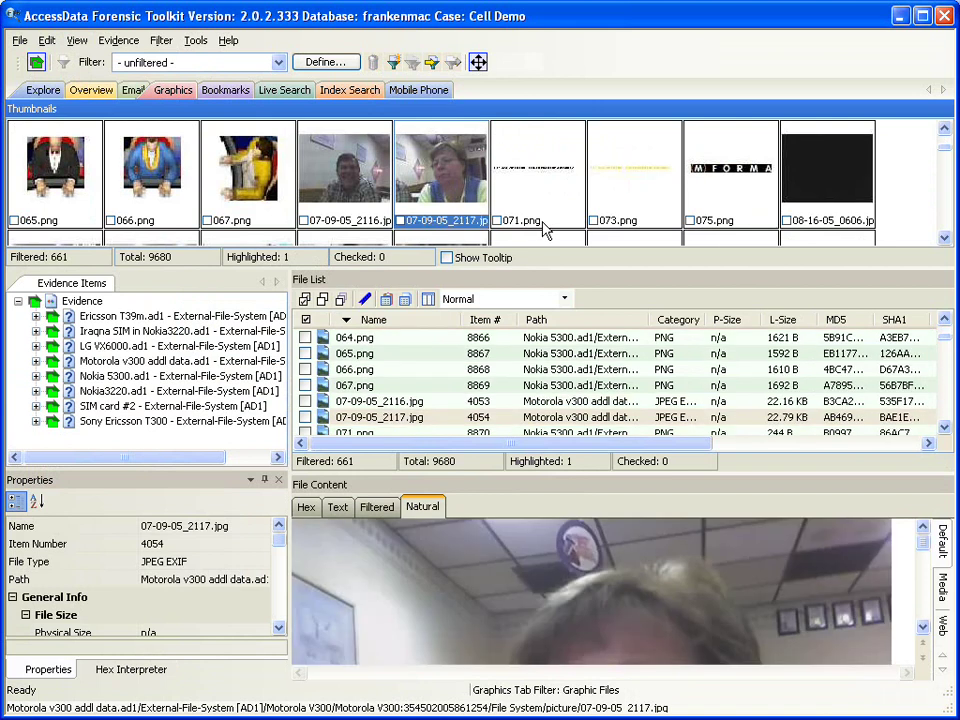
Look further through the graphics thumbnails, past the December 2004 photos to the numbered icon images.
scroll(545, 230, "down", 2)
scroll(545, 226, "down", 2)
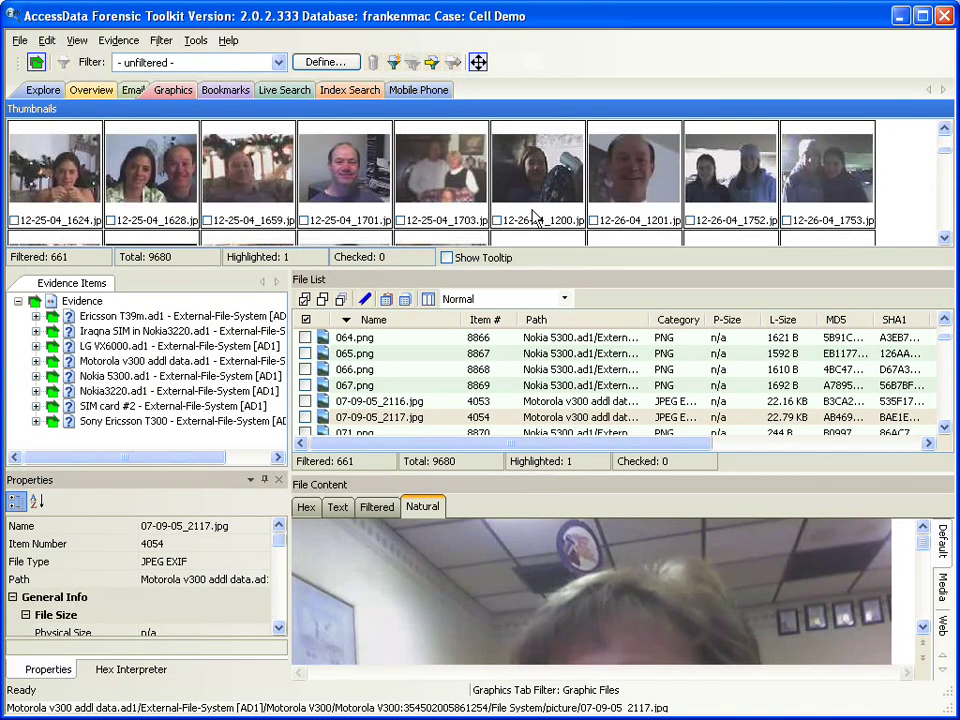
scroll(518, 214, "down", 2)
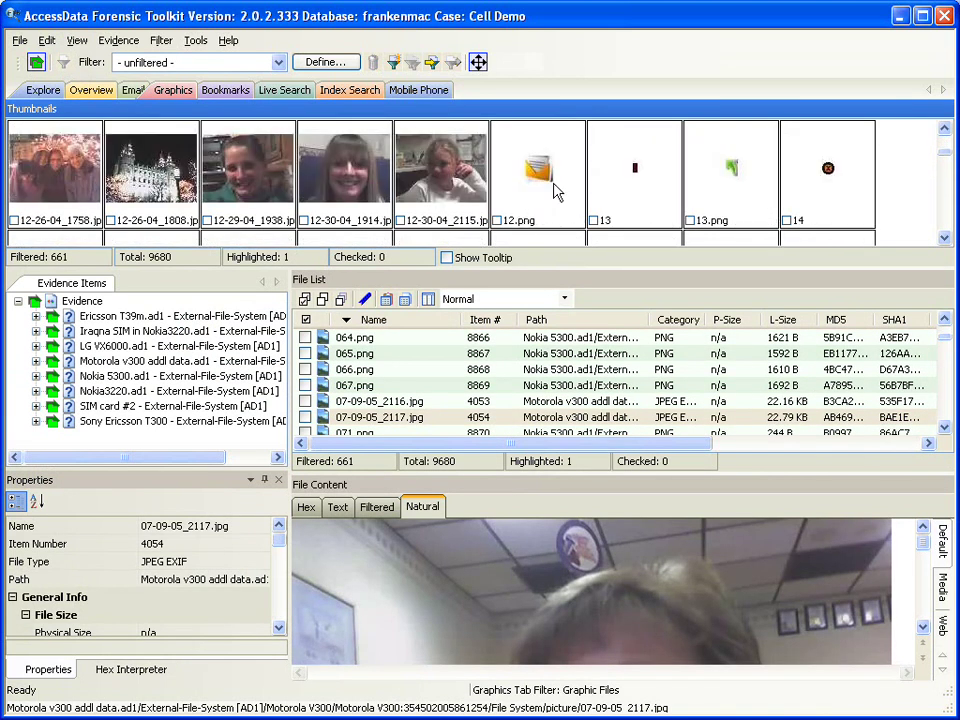
scroll(557, 192, "down", 2)
scroll(557, 192, "down", 2)
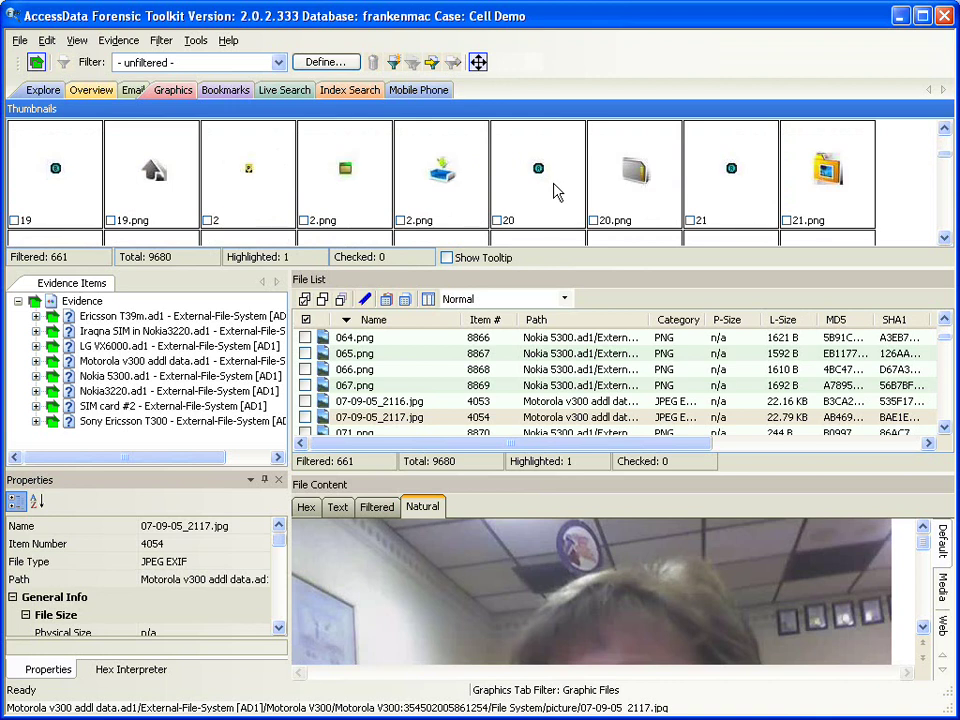
scroll(557, 192, "down", 4)
scroll(557, 192, "down", 6)
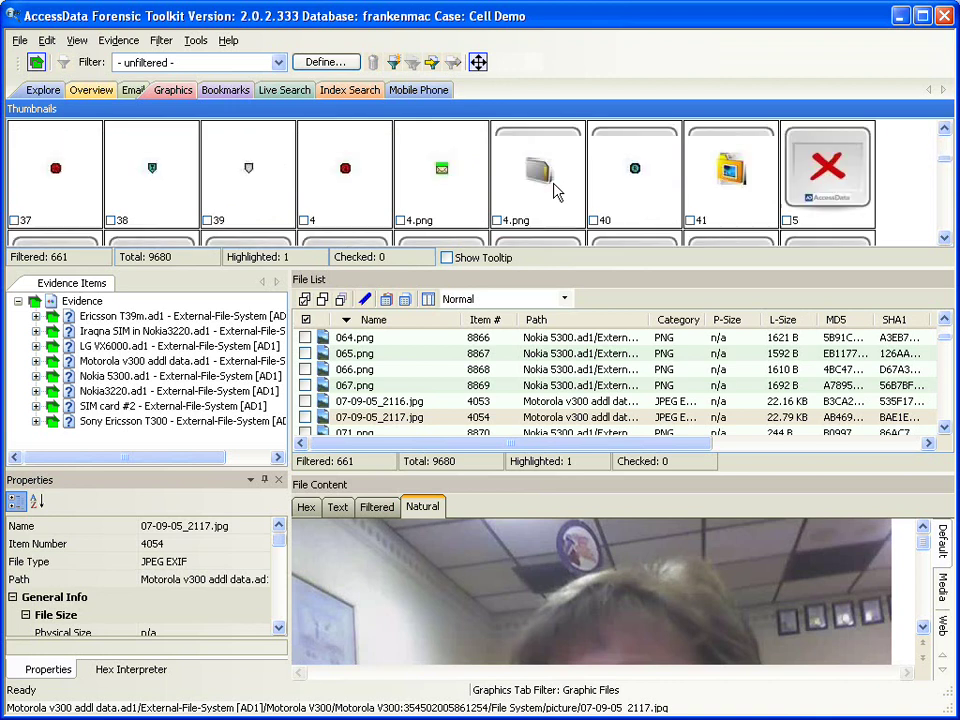
Bookmark the six photos from 01-01-06_0048.jpg to 01-12-05_2310.jpg as "Phone Camera Images" under the examiner's own bookmark folder.
scroll(557, 192, "up", 12)
scroll(557, 192, "up", 10)
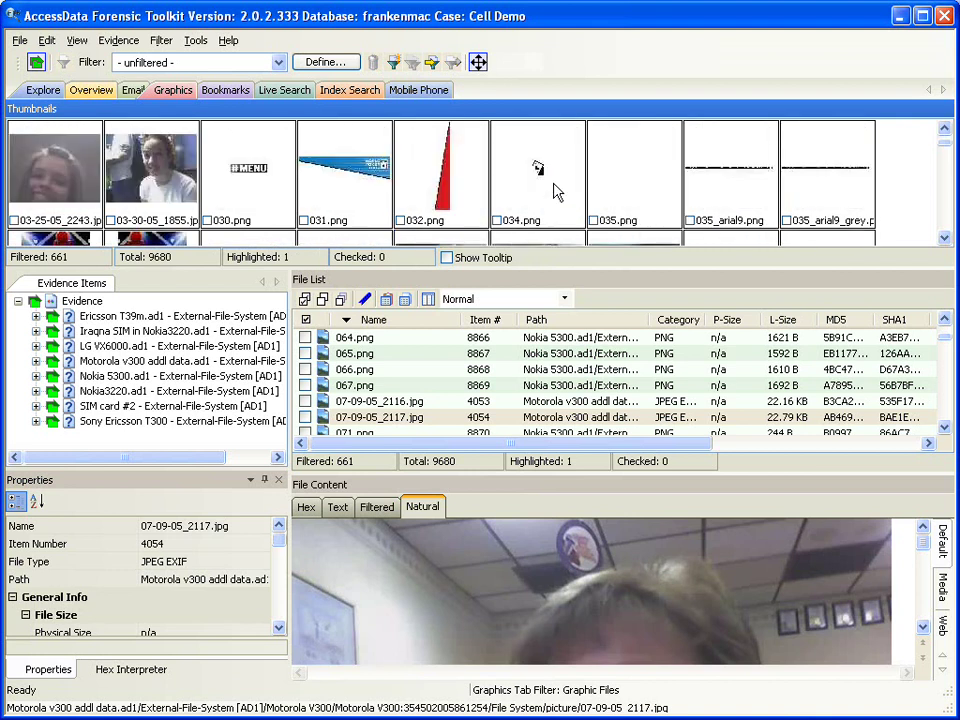
scroll(557, 192, "up", 2)
scroll(557, 192, "up", 2)
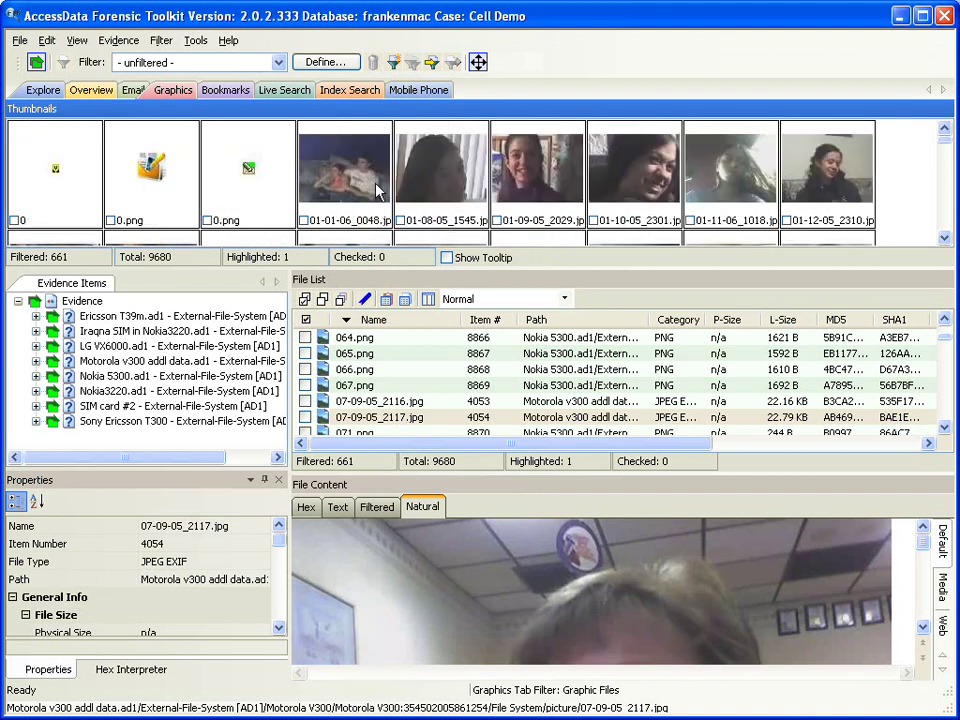
left_click(345, 162)
left_click(808, 195, "shift")
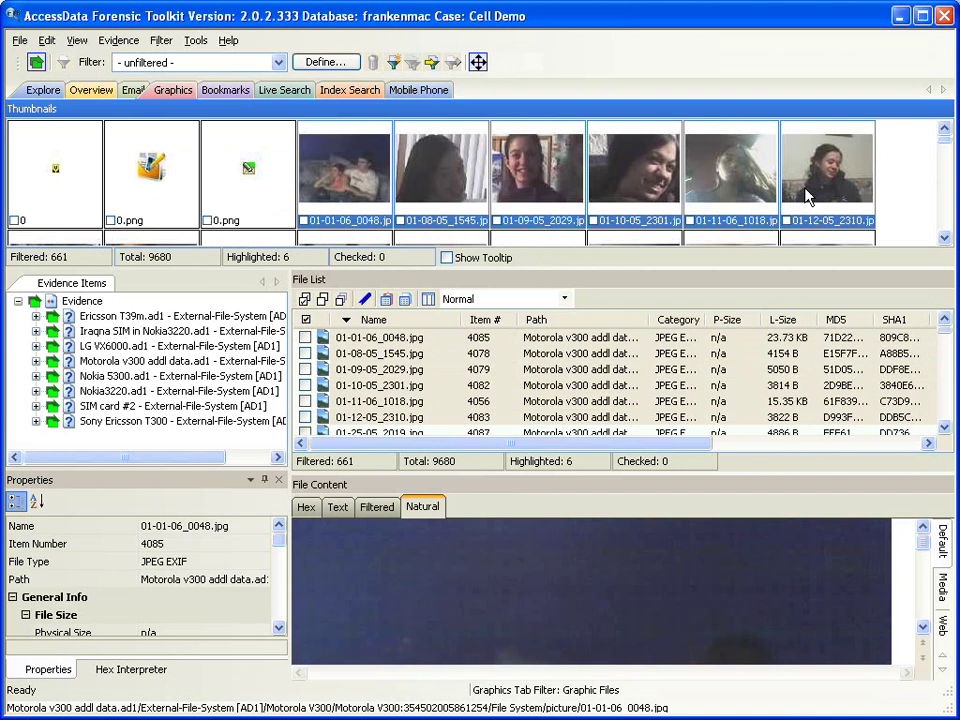
right_click(598, 189)
left_click(643, 227)
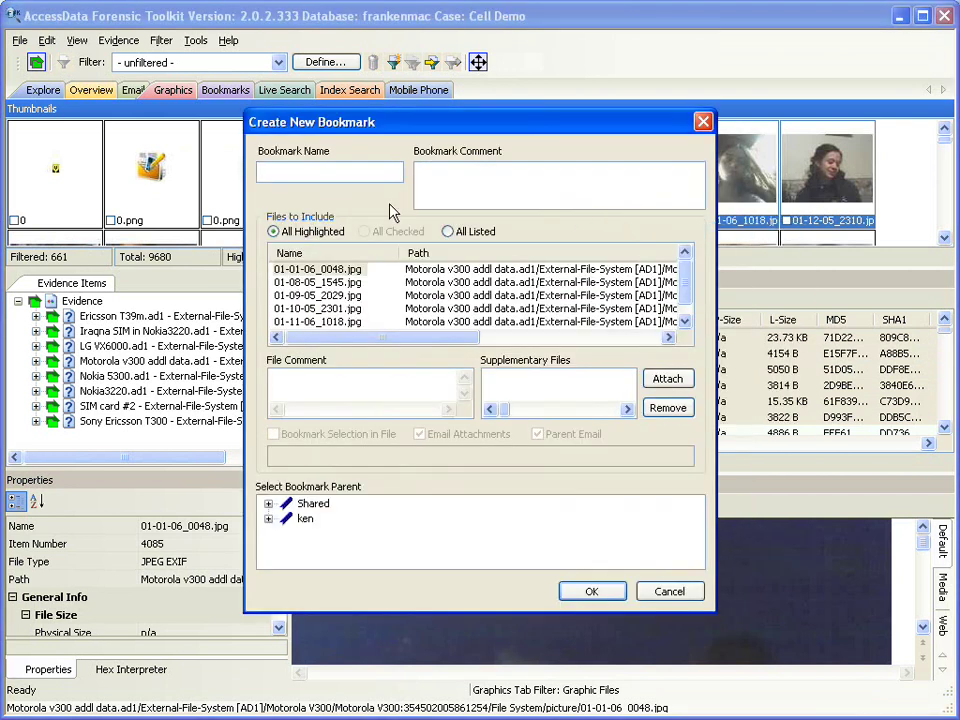
type("Phone Camera Images")
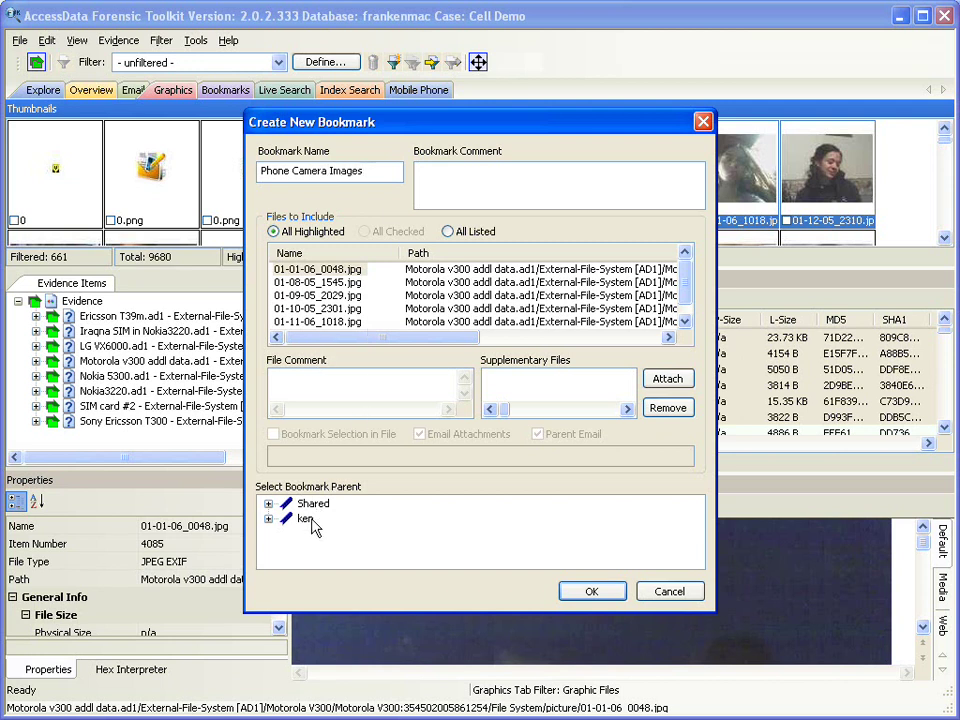
left_click(435, 561)
left_click(306, 519)
left_click(590, 591)
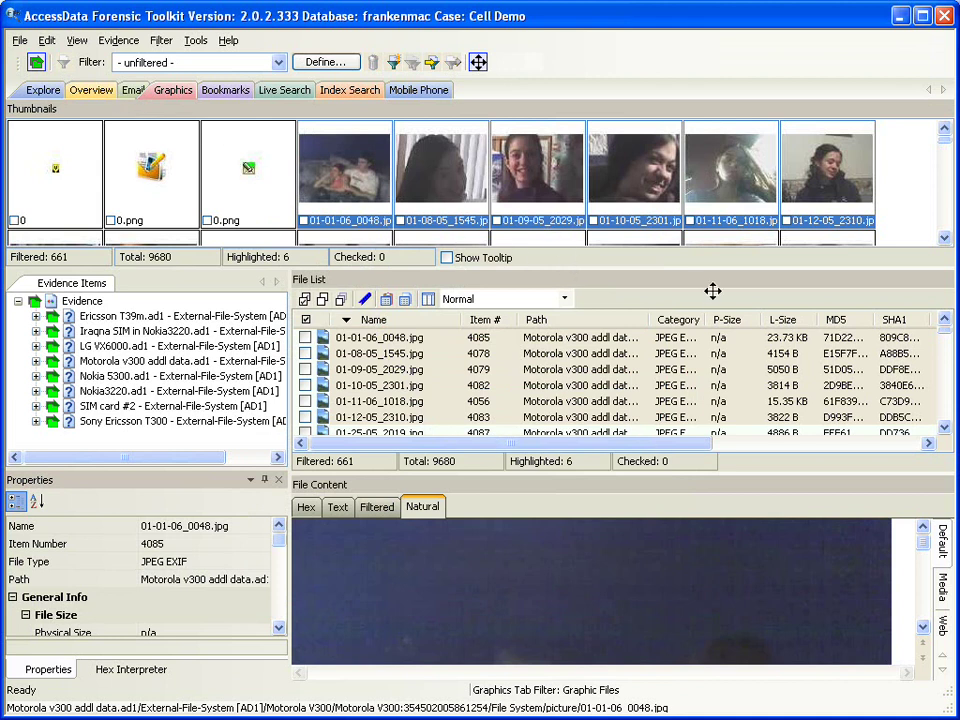
List the JPEG EXIF files from the Raster Graphics category in the case Overview.
left_click(91, 90)
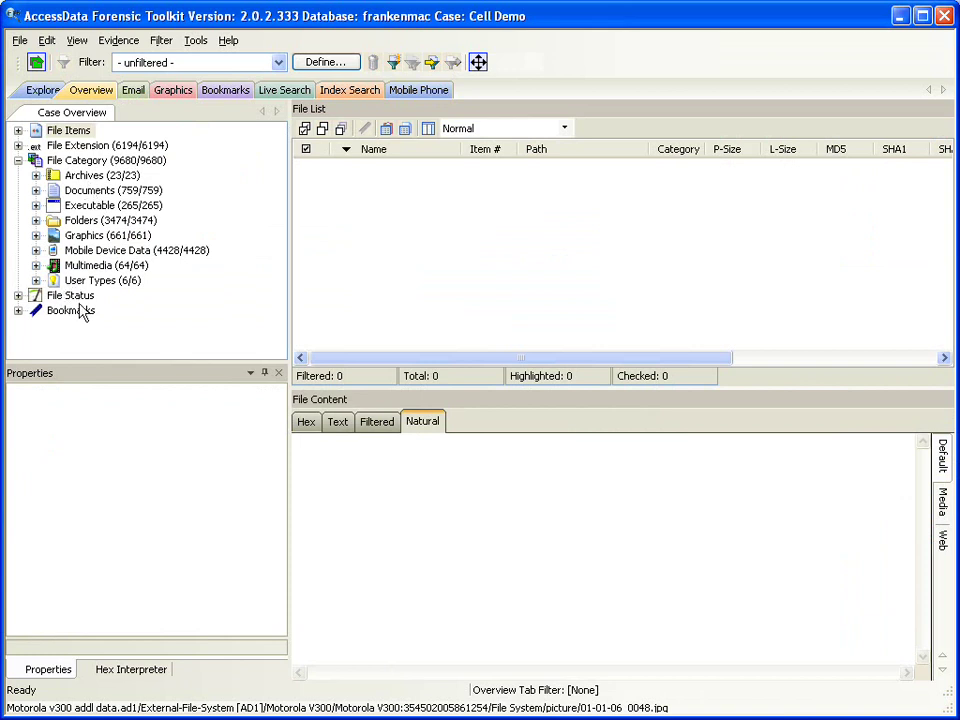
left_click(36, 235)
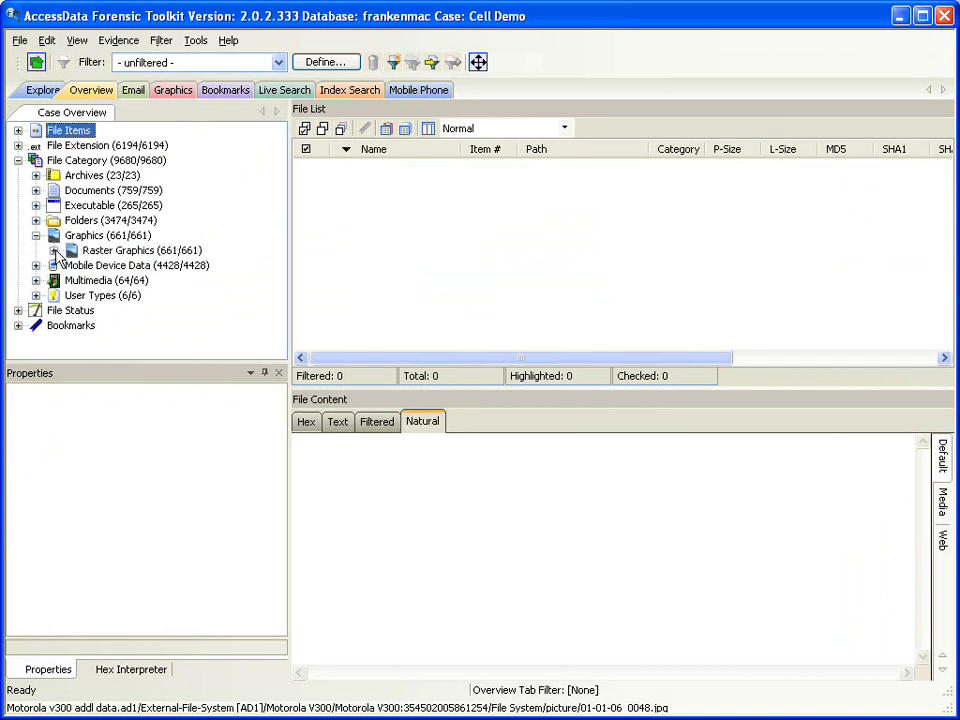
left_click(53, 250)
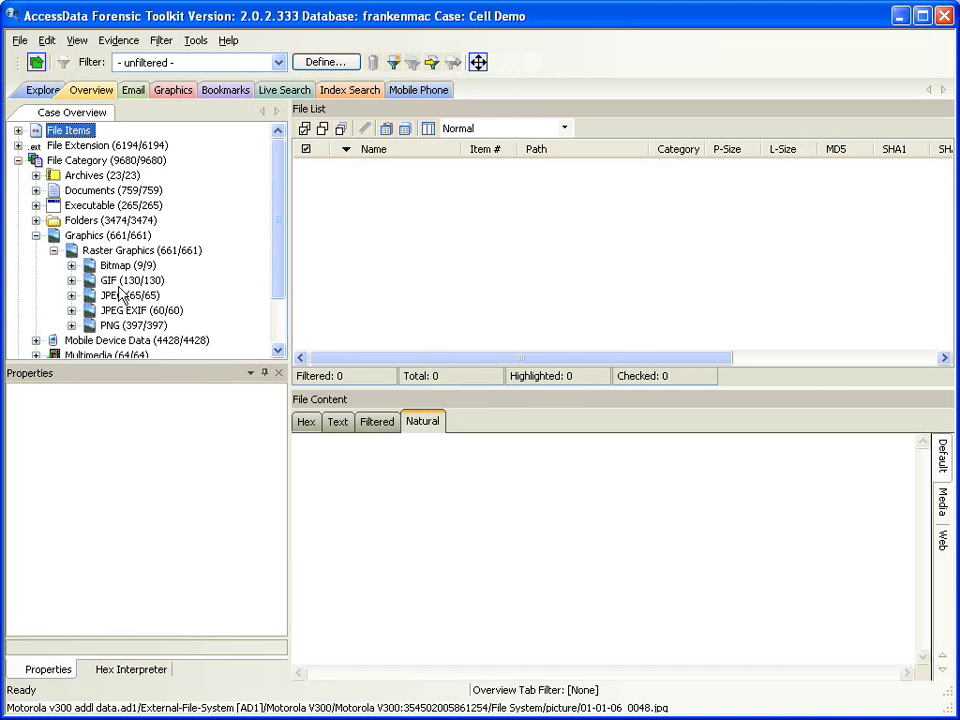
scroll(108, 280, "down", 1)
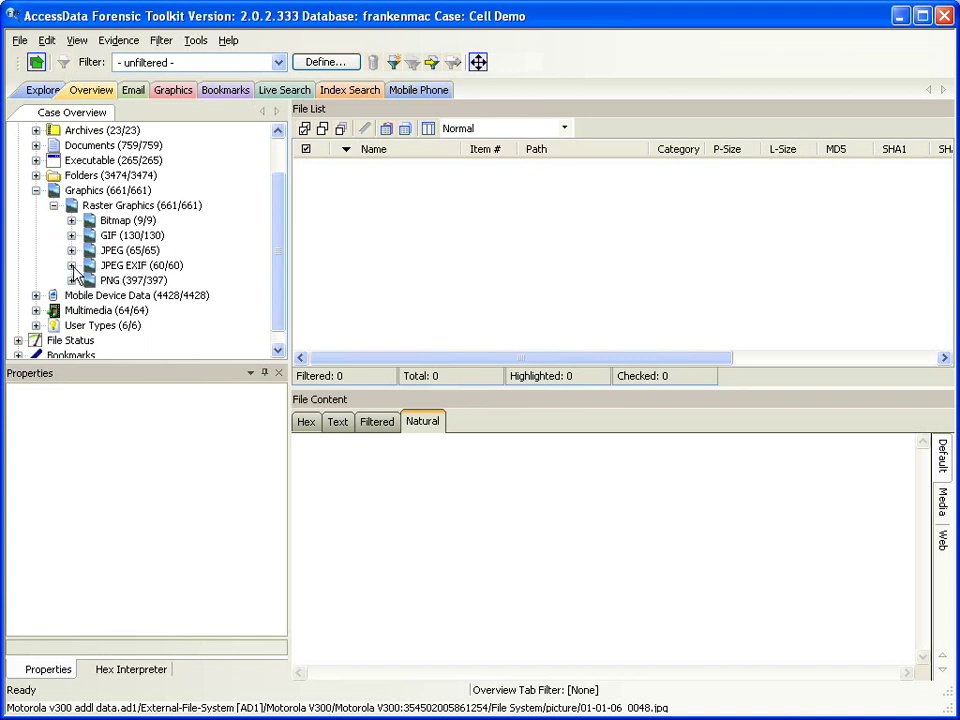
left_click(128, 266)
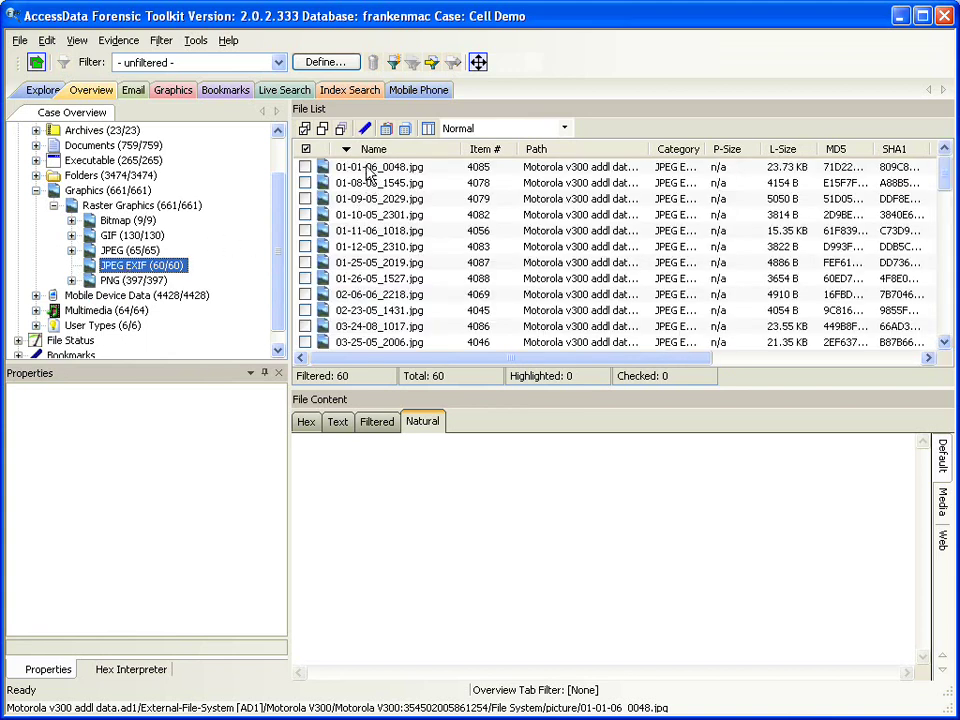
View the photos 01-01-06_0048.jpg and 01-08-05_1545.jpg and examine the latter's properties, including its EXIF entries.
left_click(345, 167)
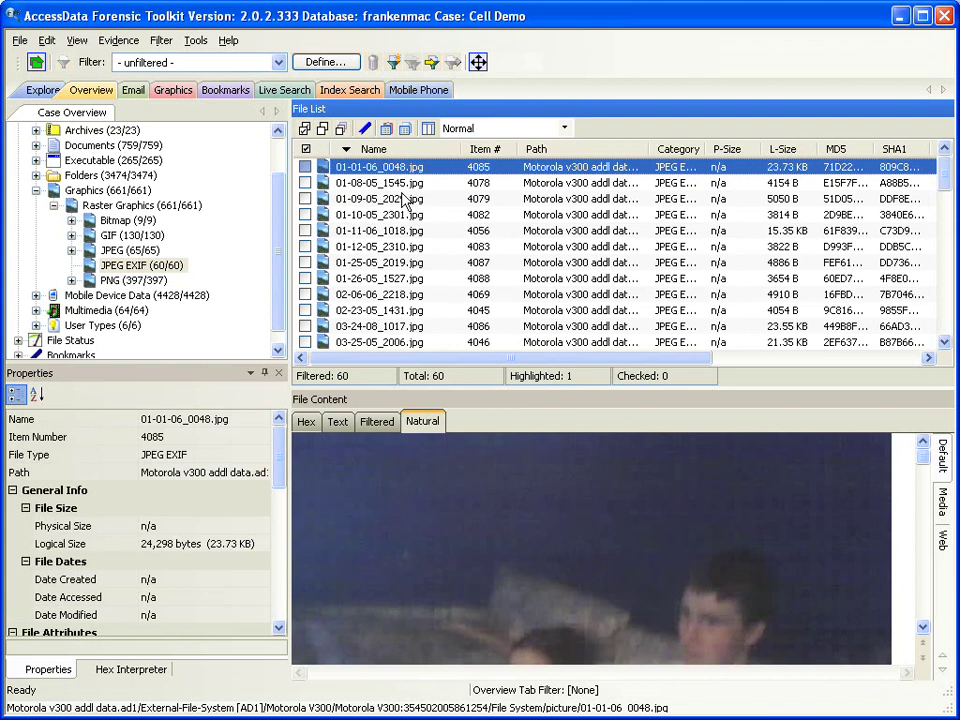
left_click(393, 185)
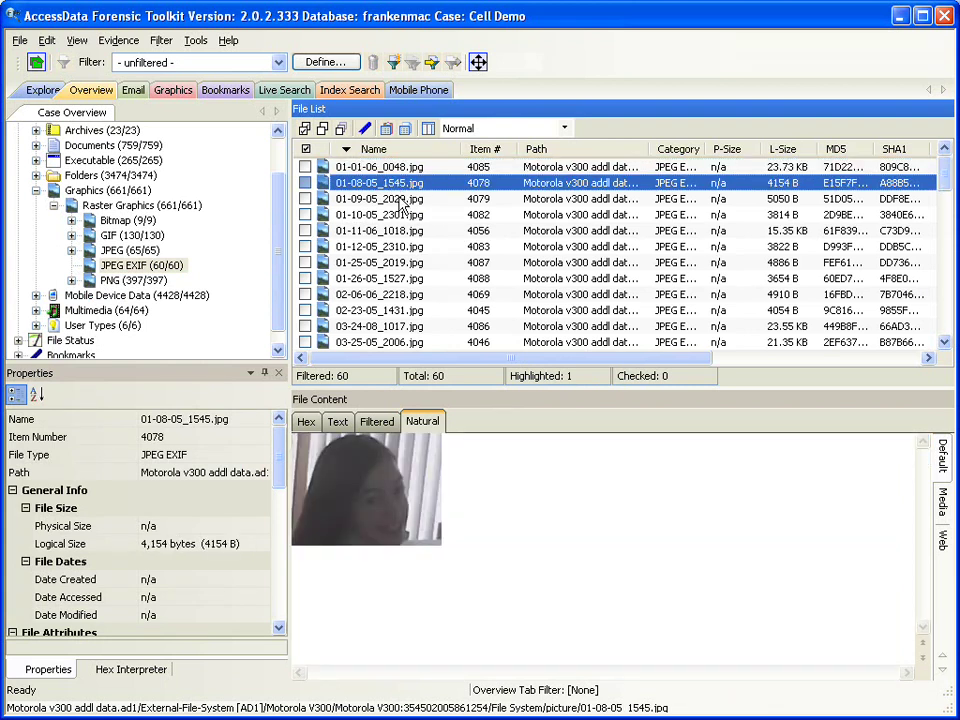
scroll(278, 550, "down", 10)
scroll(270, 580, "down", 1)
scroll(270, 578, "up", 5)
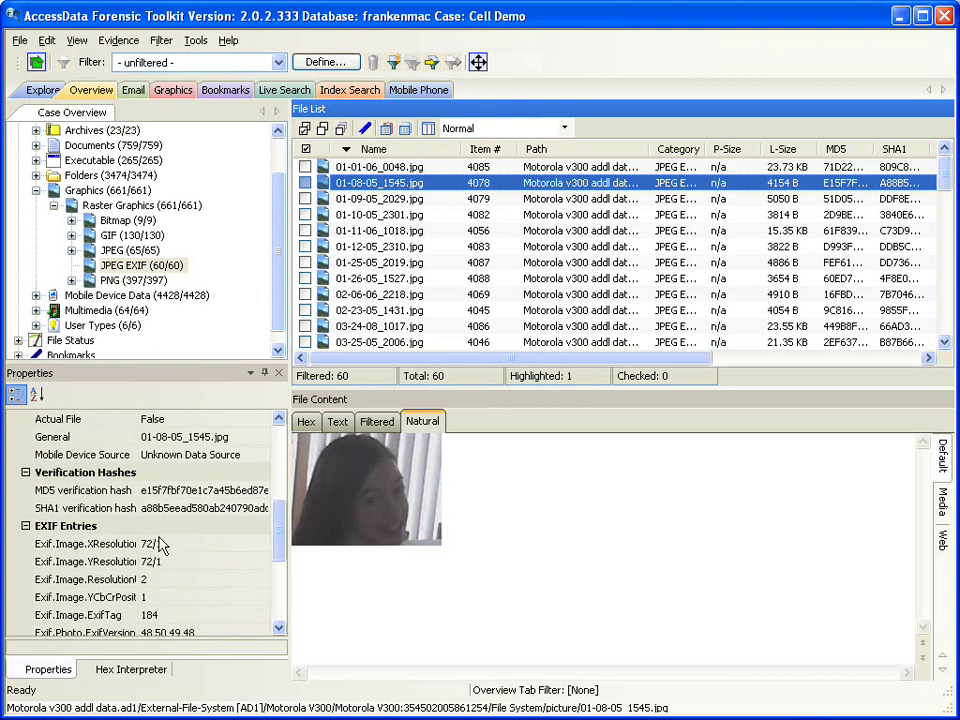
left_click_drag(277, 545, 276, 432)
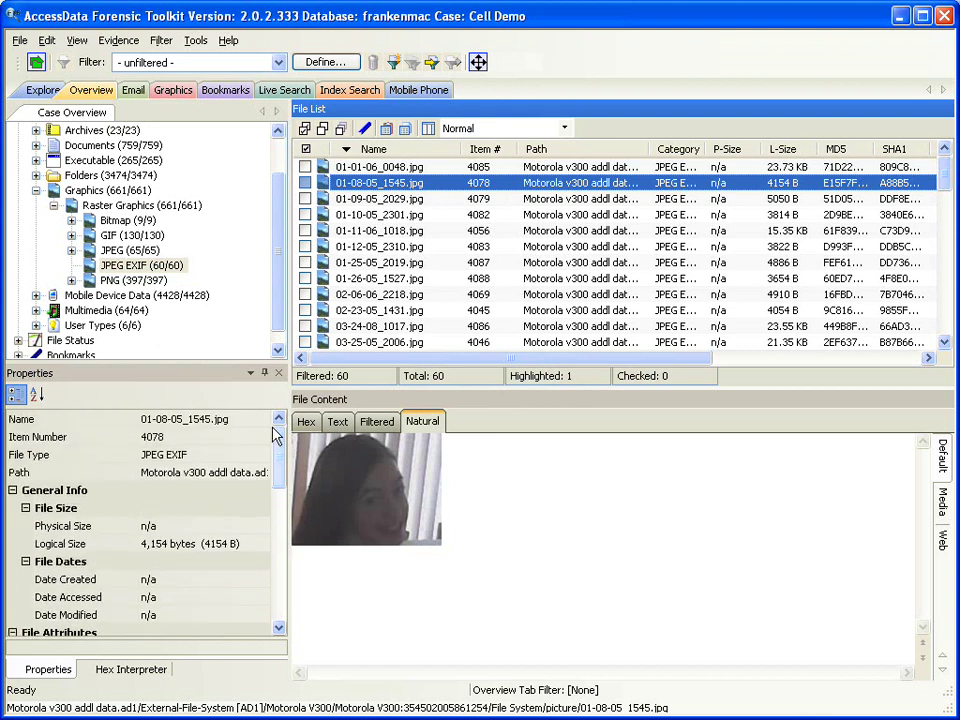
Examine the filtered EXIF text of the Motorola photos 01-08-05_1545.jpg, 01-09-05_2029.jpg and 02-06-06_2218.jpg.
left_click(377, 421)
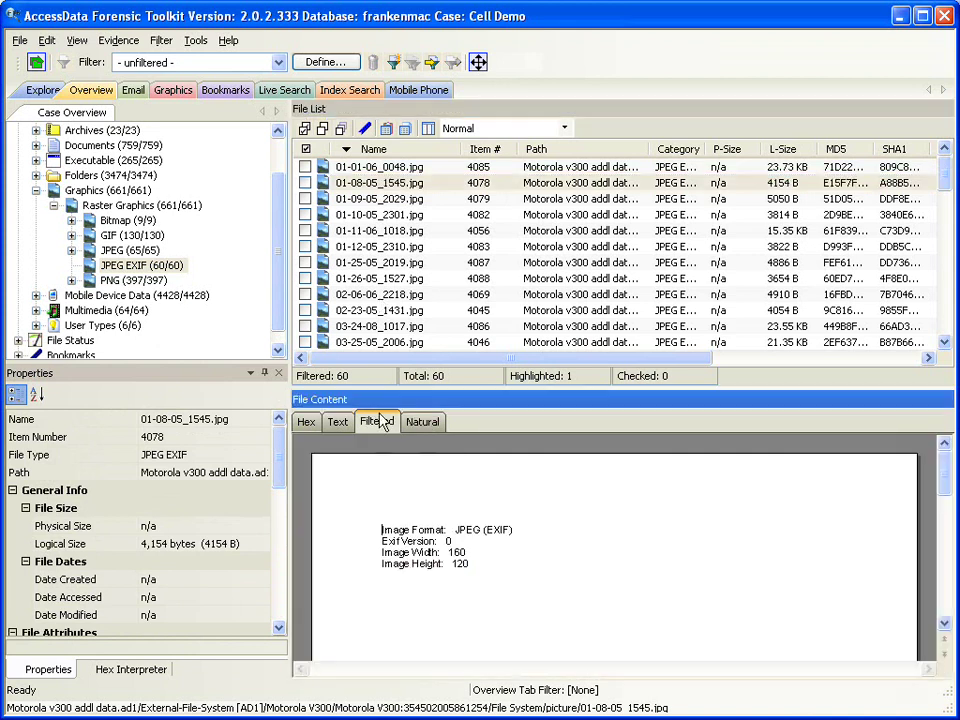
left_click(380, 198)
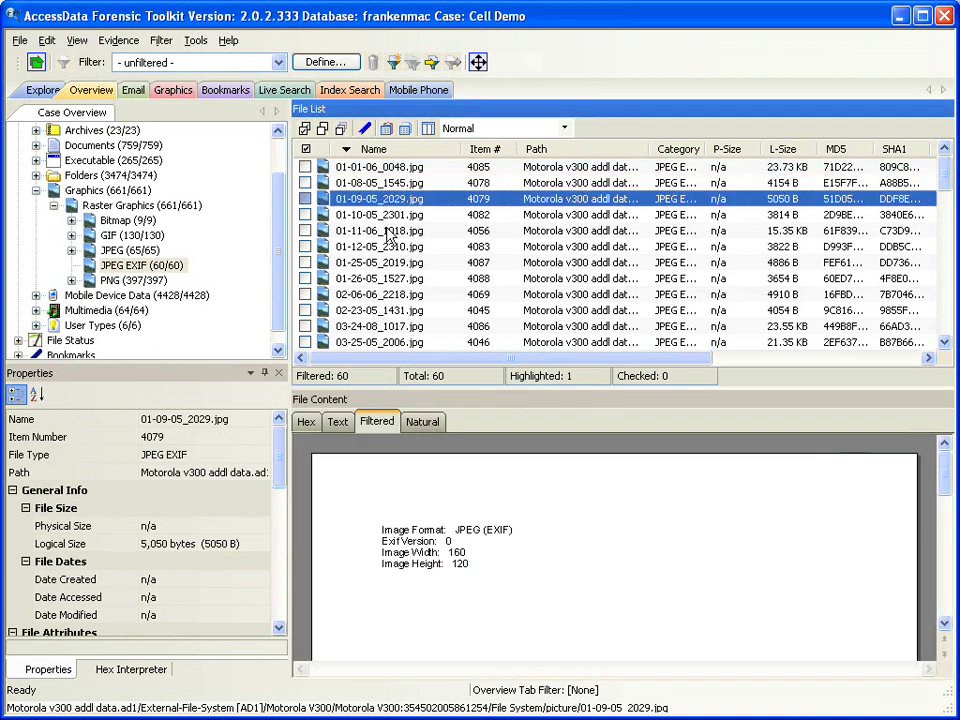
left_click(409, 296)
Examine the filtered EXIF text of the Nokia 5300 Image000.jpg items 7891 and 8086, viewing the picture of item 8086 as well.
scroll(409, 303, "down", 15)
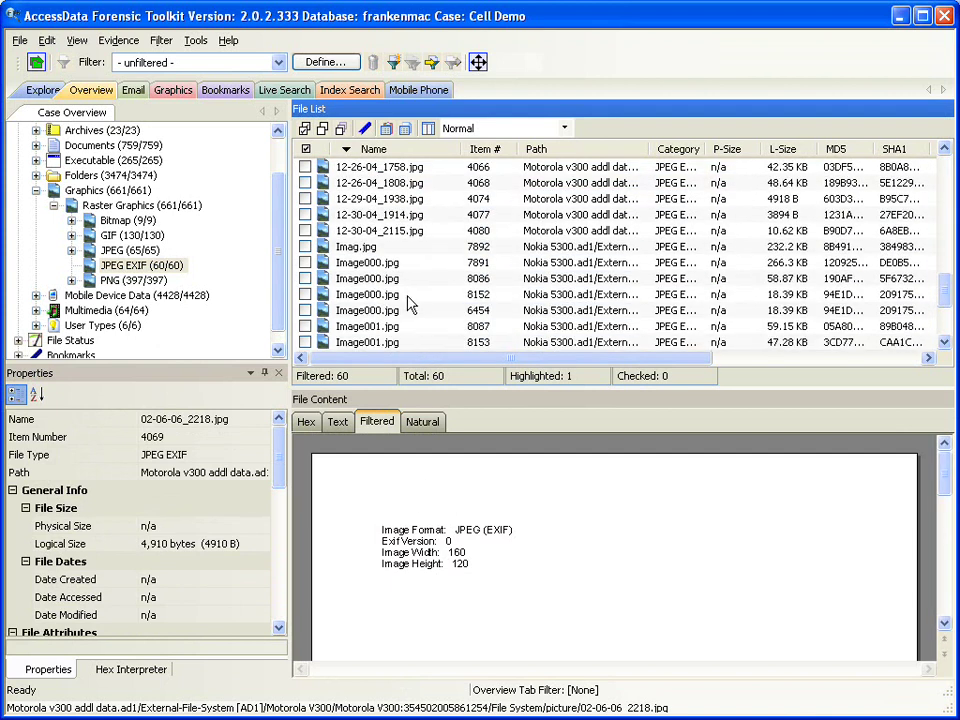
left_click(391, 266)
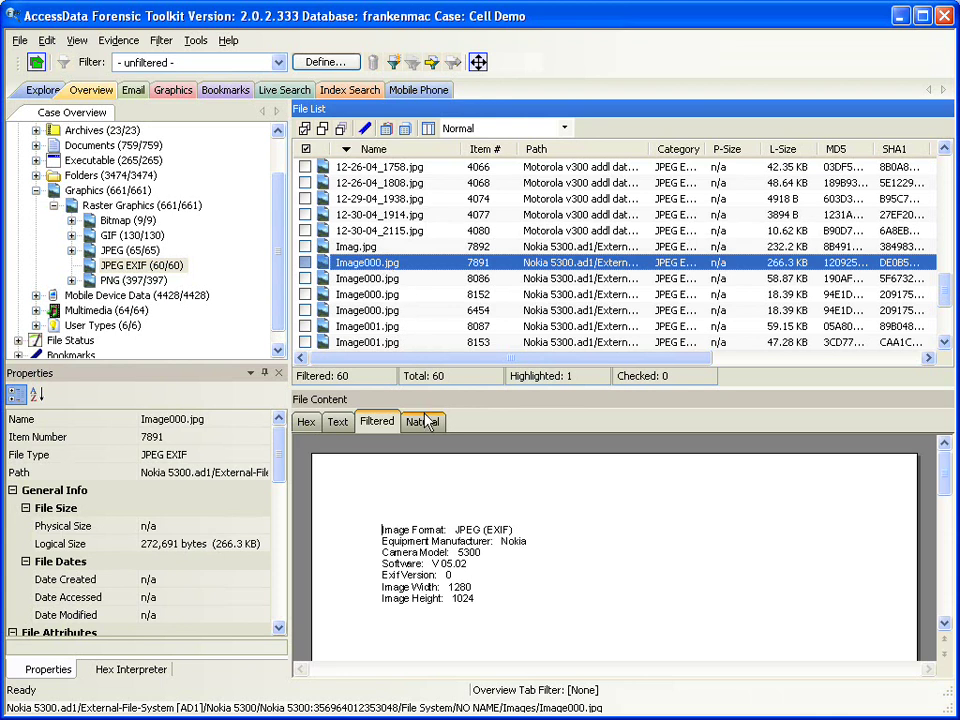
left_click(396, 282)
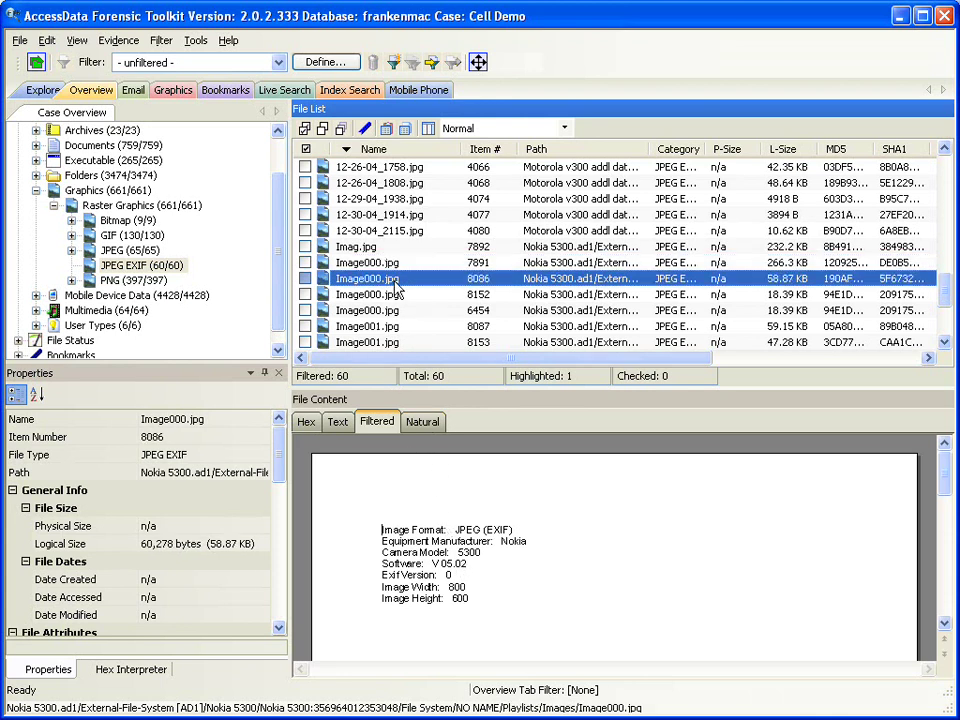
left_click(414, 424)
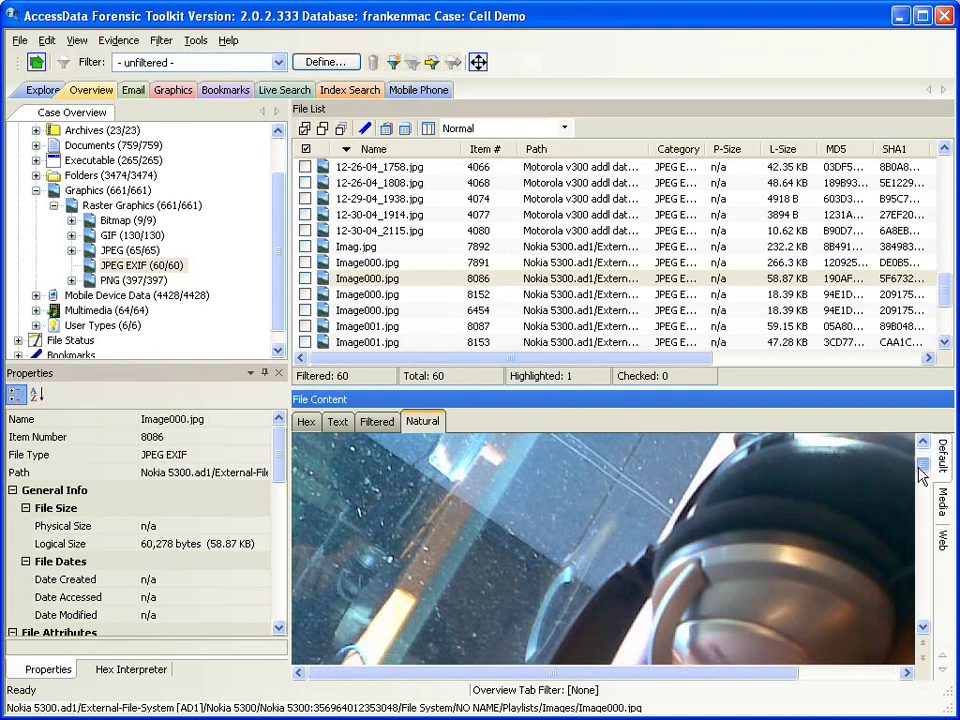
left_click(378, 422)
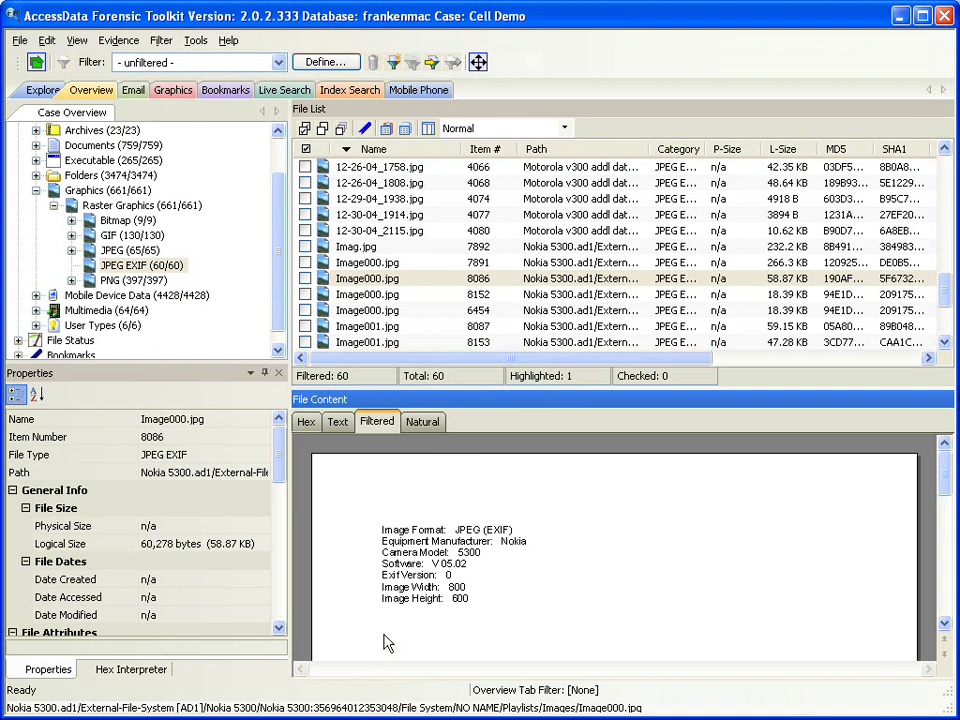
Bookmark the Nokia 5300 pictures from Image000.jpg, item 7891, through Image02.jpg as "EXIF Images" under the examiner's own bookmark folder.
left_click(370, 264)
scroll(371, 284, "down", 3)
left_click(369, 280, "shift")
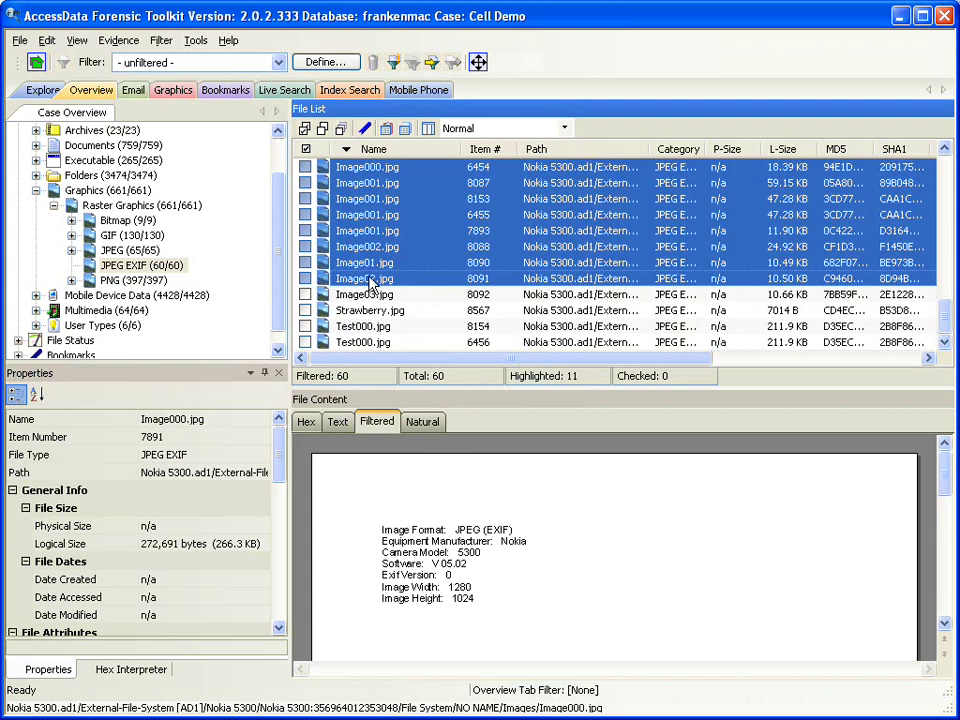
right_click(352, 277)
left_click(430, 326)
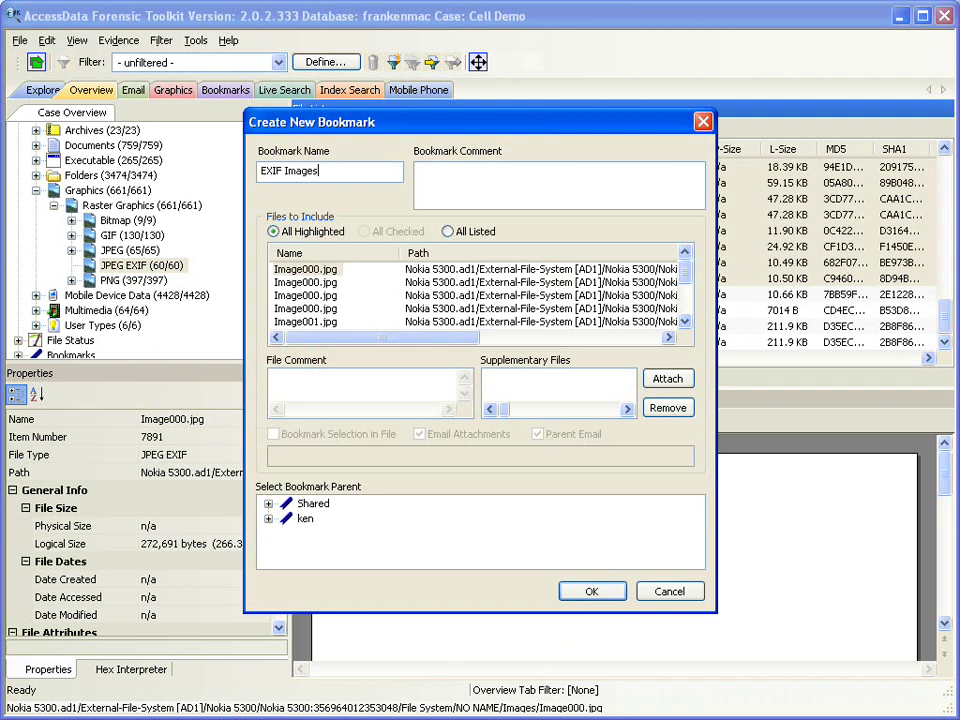
left_click(305, 519)
left_click(600, 591)
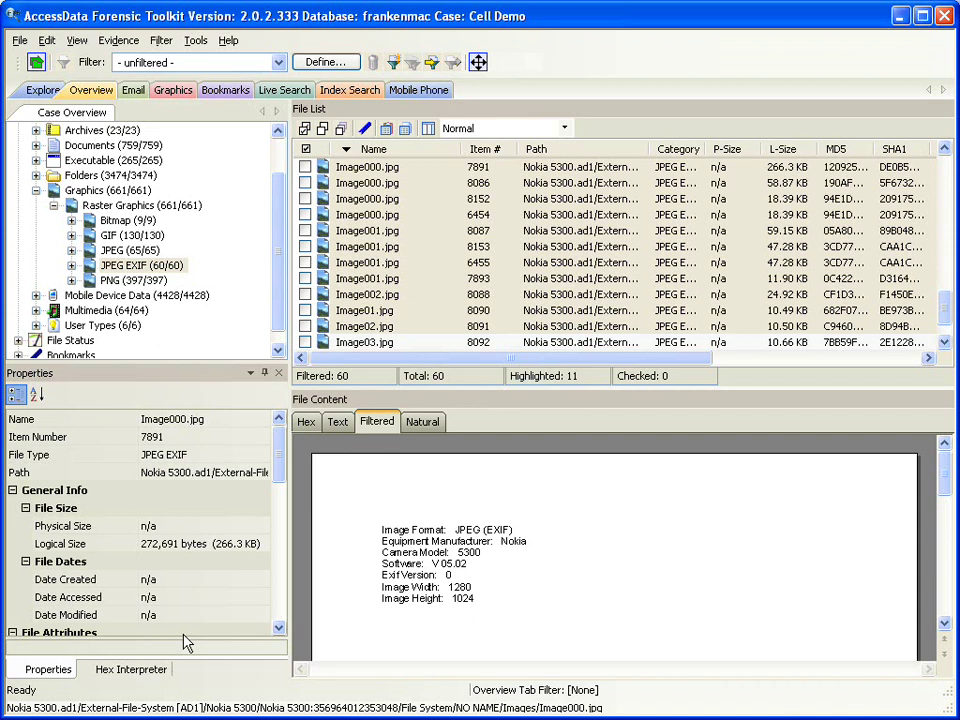
Collapse the Graphics category and list the 3GP Mobile Device Video files under the Mobile Phone user types.
left_click(54, 205)
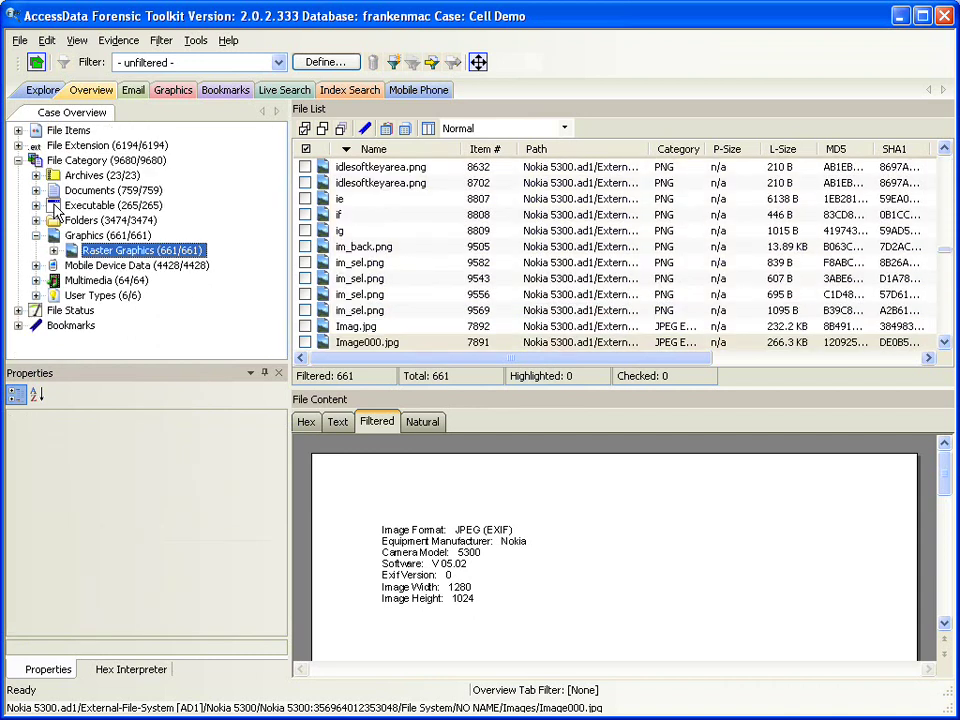
left_click(36, 235)
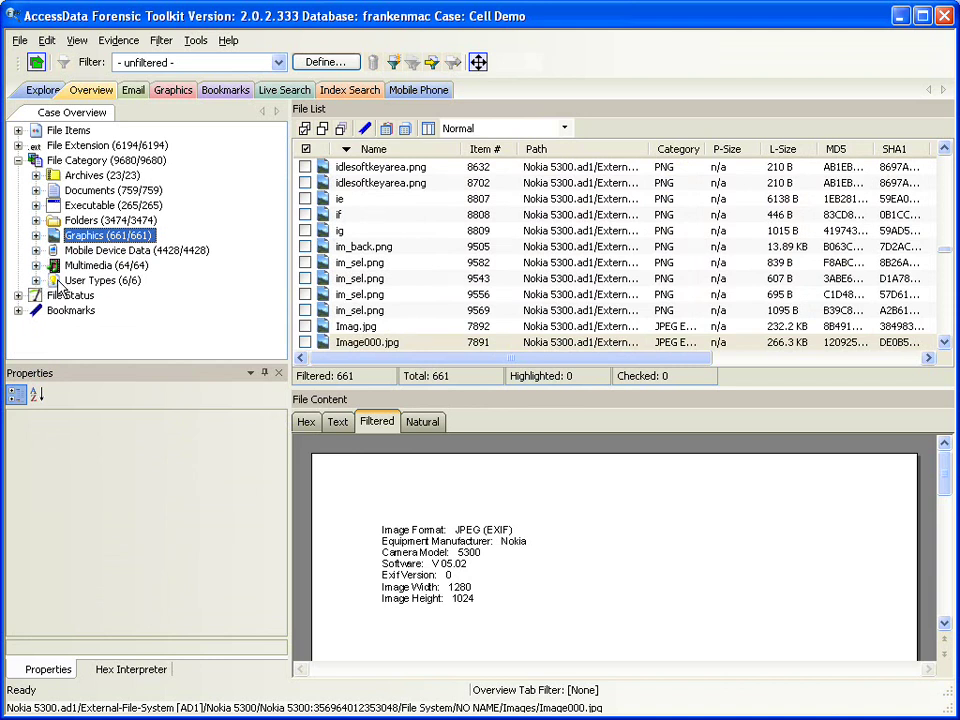
left_click(36, 280)
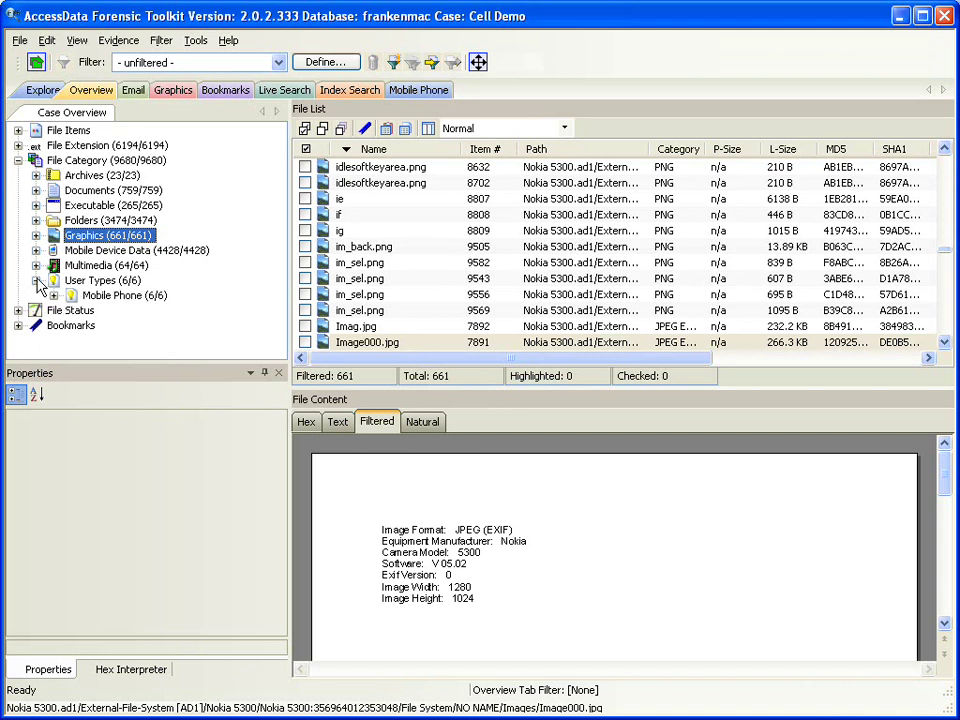
left_click(53, 295)
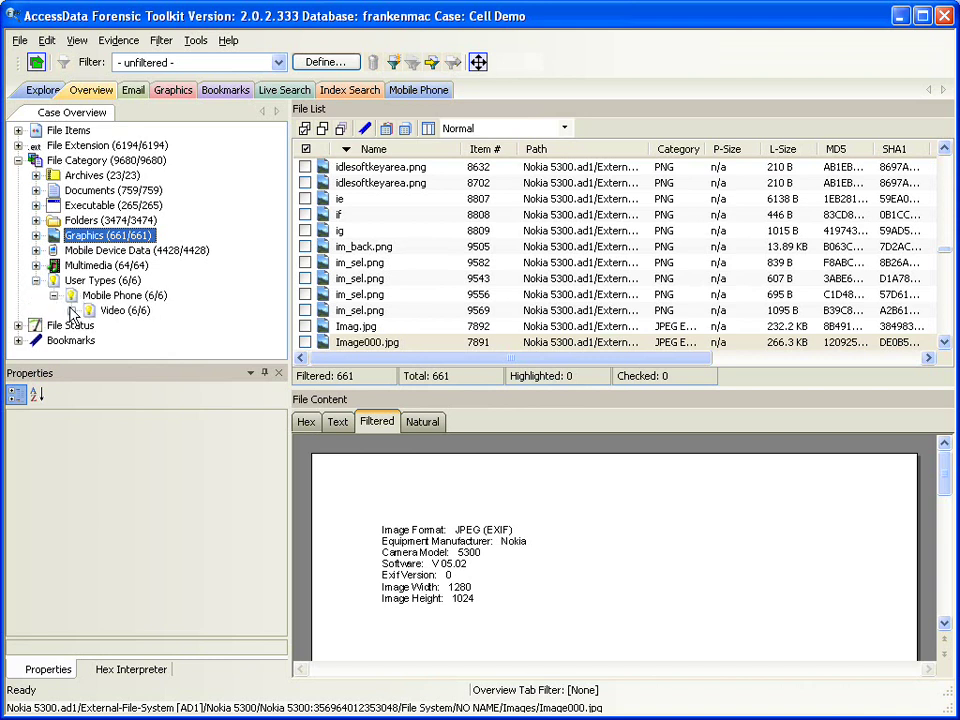
left_click(70, 311)
scroll(140, 334, "down", 1)
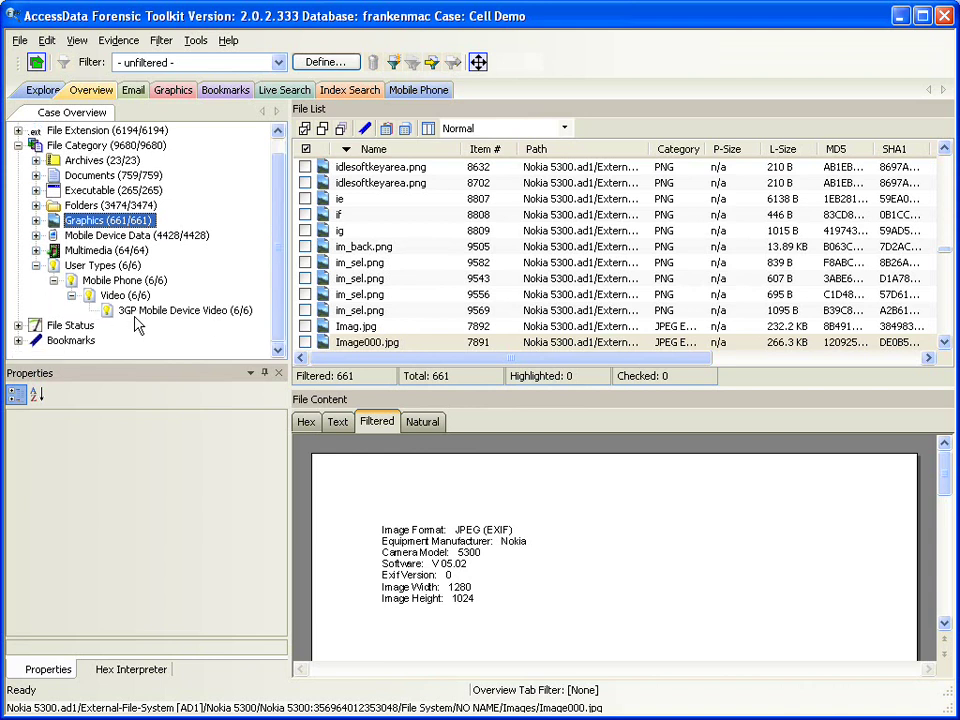
left_click(140, 312)
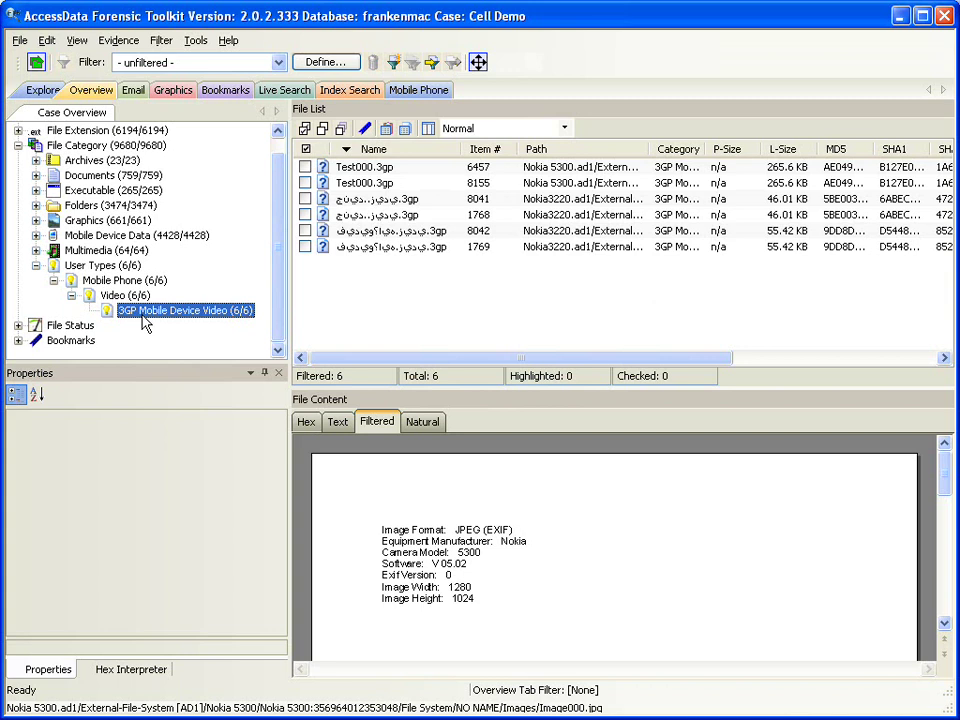
Preview the Nokia 3220 video, item 8042, in the Natural view's media player.
left_click(383, 231)
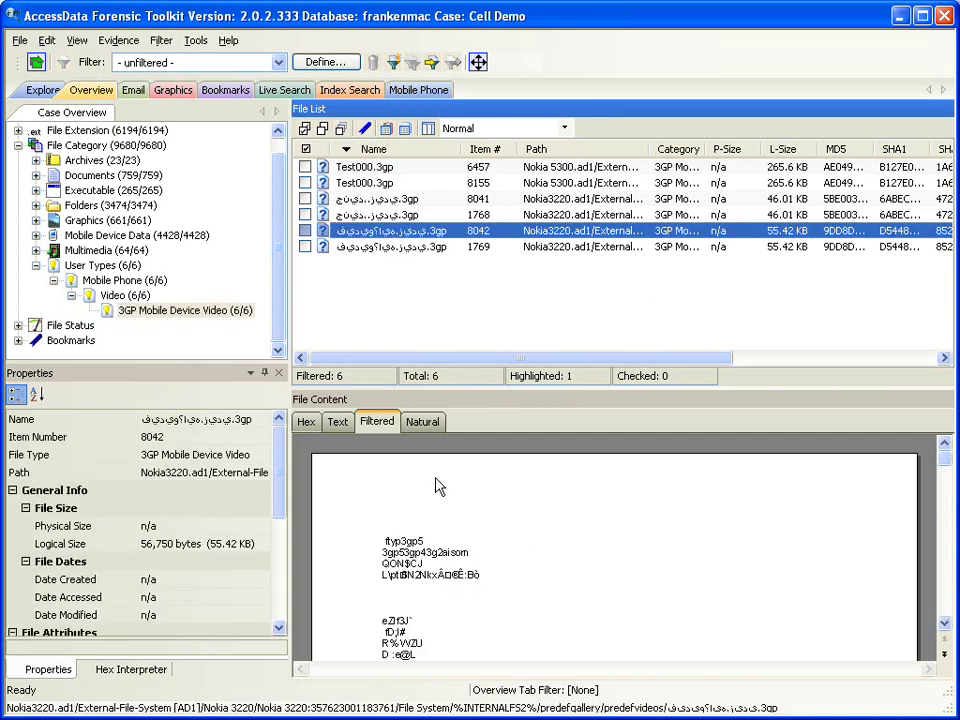
left_click(424, 421)
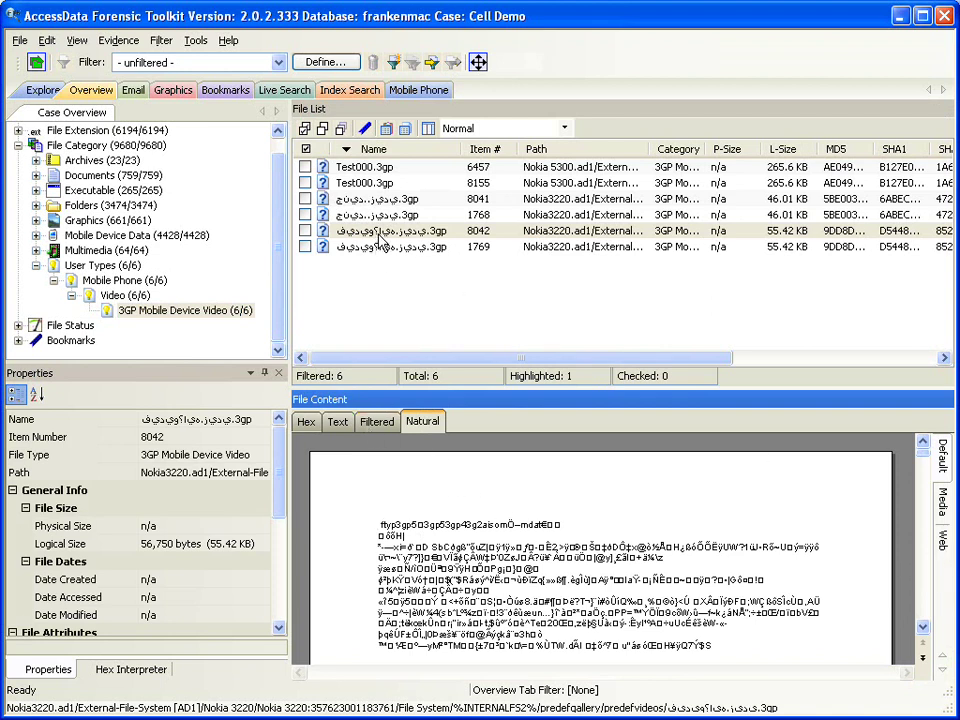
left_click(941, 502)
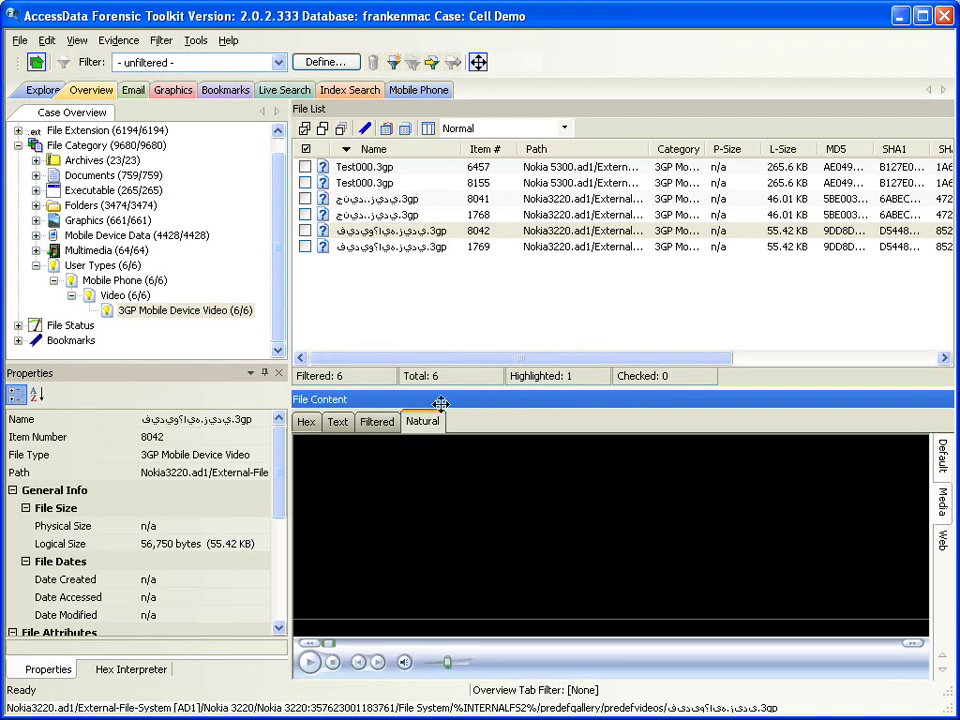
Play the Nokia 3220 video, item 8042, externally with VLC media player and close the player.
right_click(381, 233)
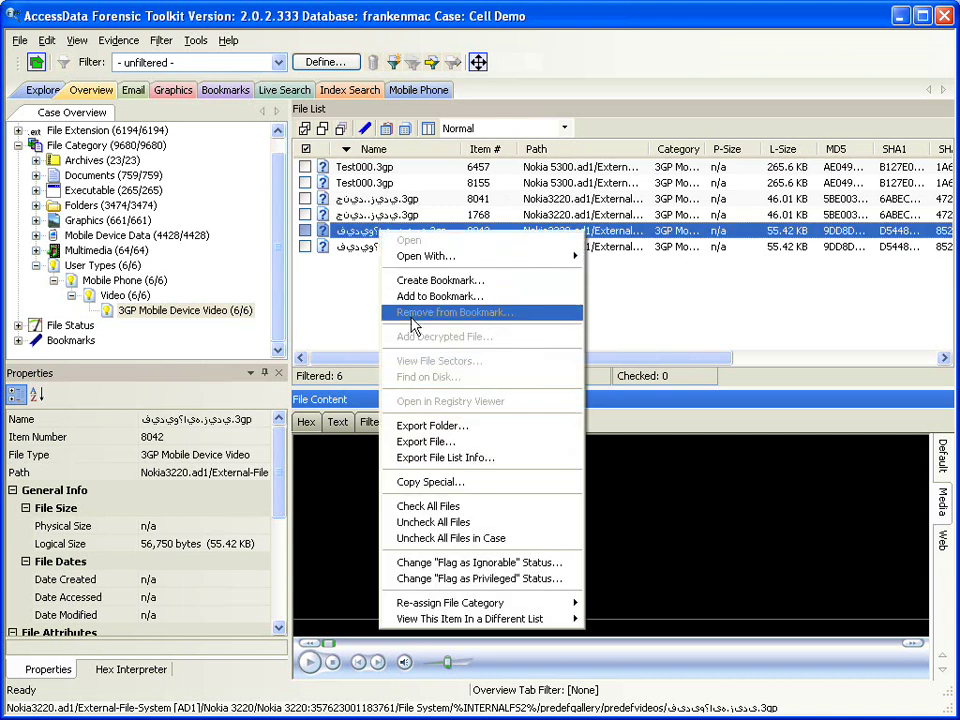
mouse_move(482, 257)
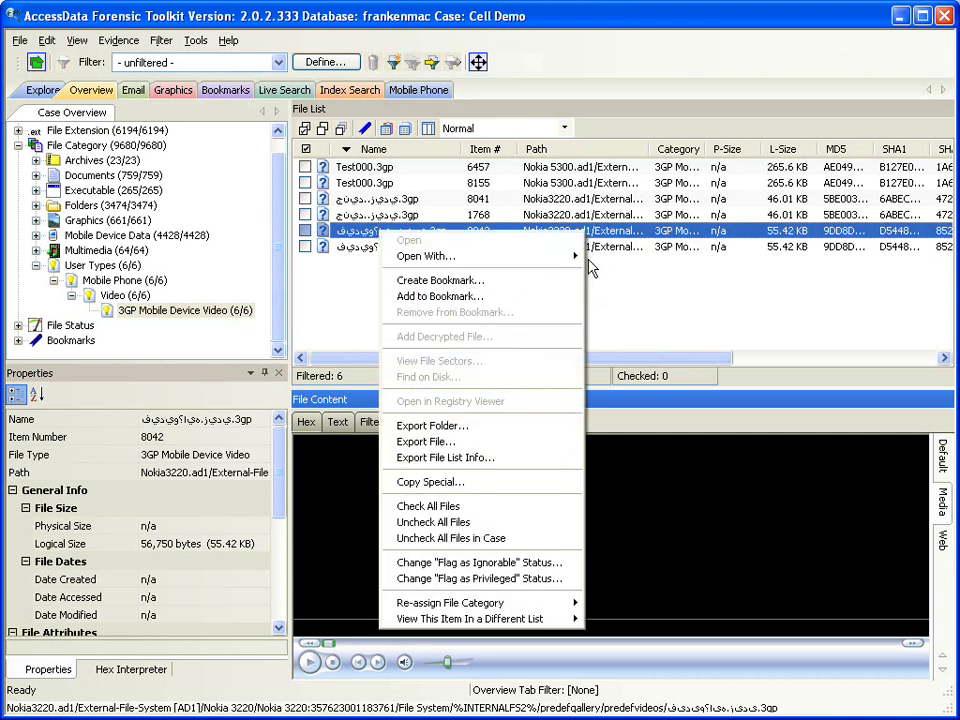
left_click(616, 289)
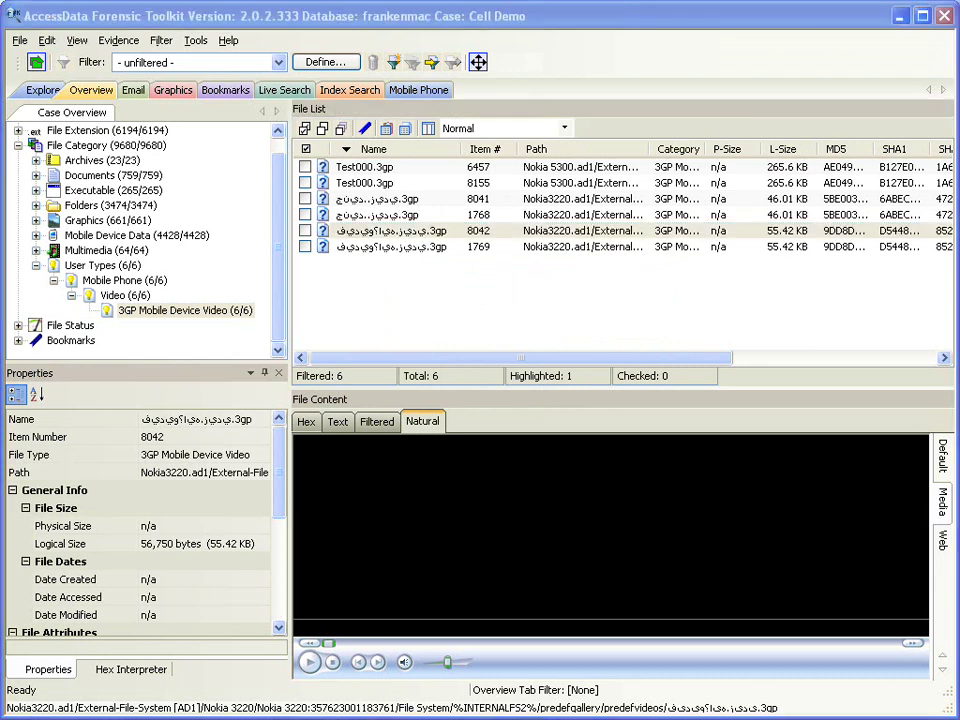
left_click_drag(437, 190, 215, 135)
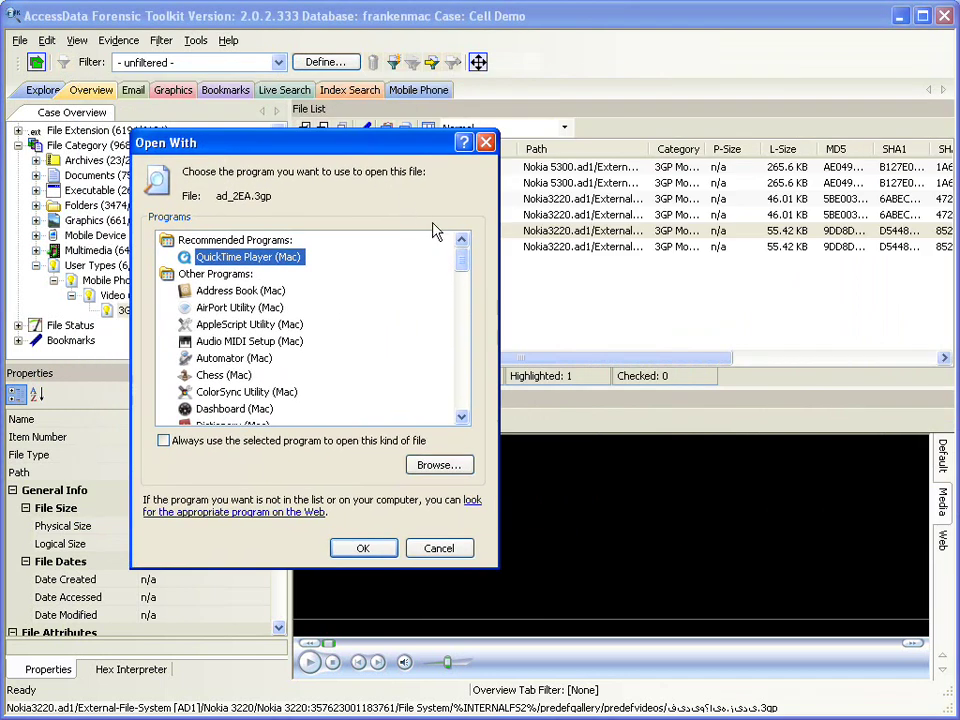
left_click_drag(459, 261, 459, 398)
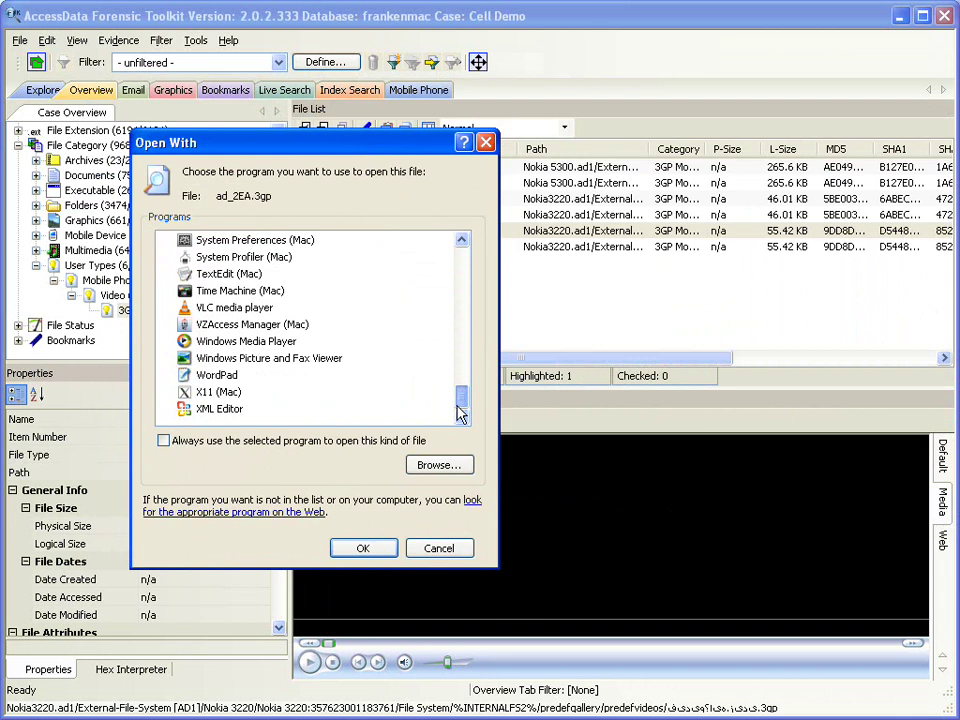
left_click(250, 312)
left_click(370, 549)
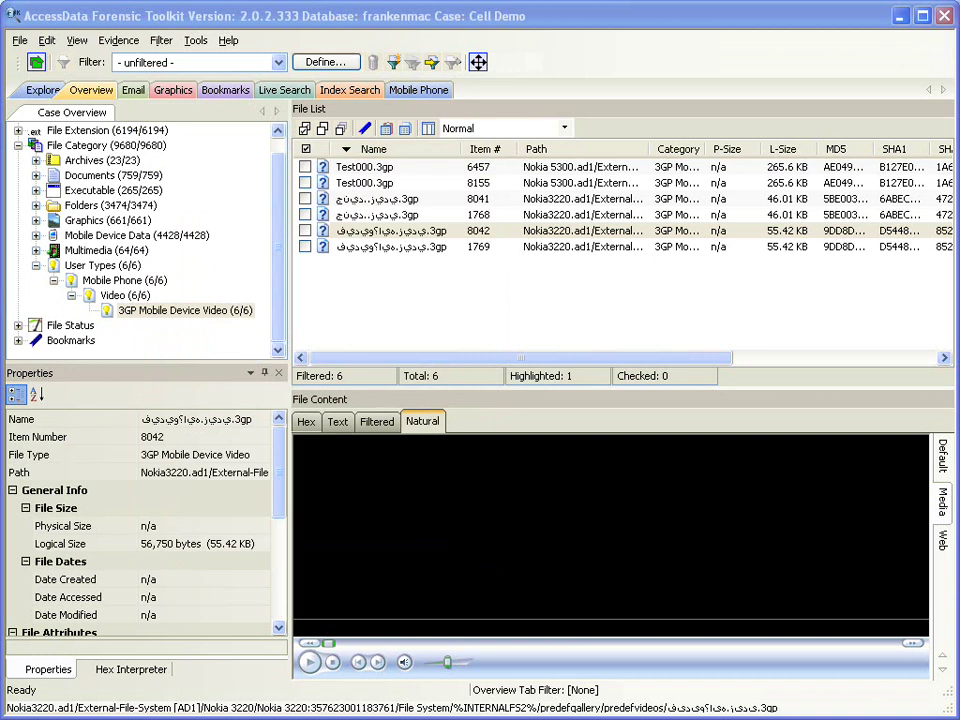
left_click_drag(470, 185, 227, 185)
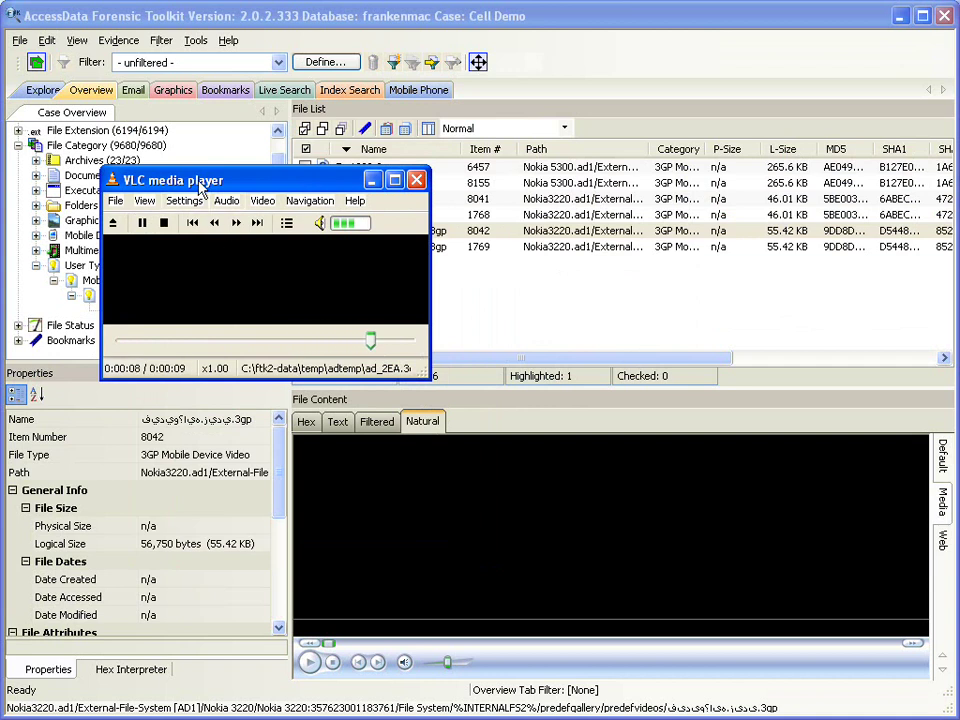
left_click(417, 181)
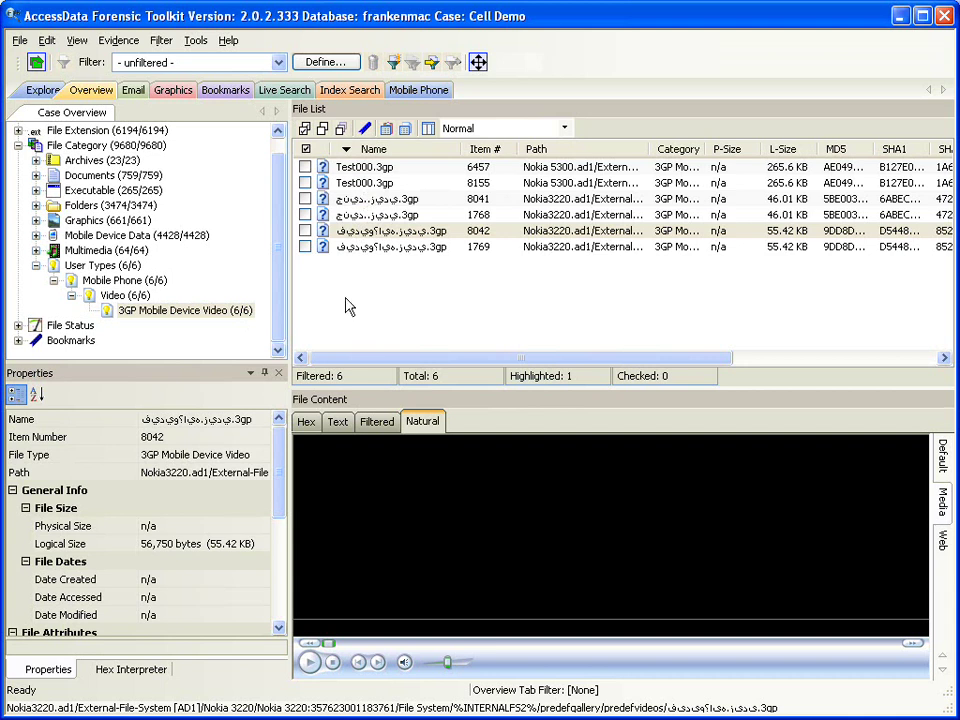
Bookmark all listed 3GP videos as "Videos from Phone" under the examiner's own bookmark folder.
left_click(369, 168)
left_click(373, 248, "shift")
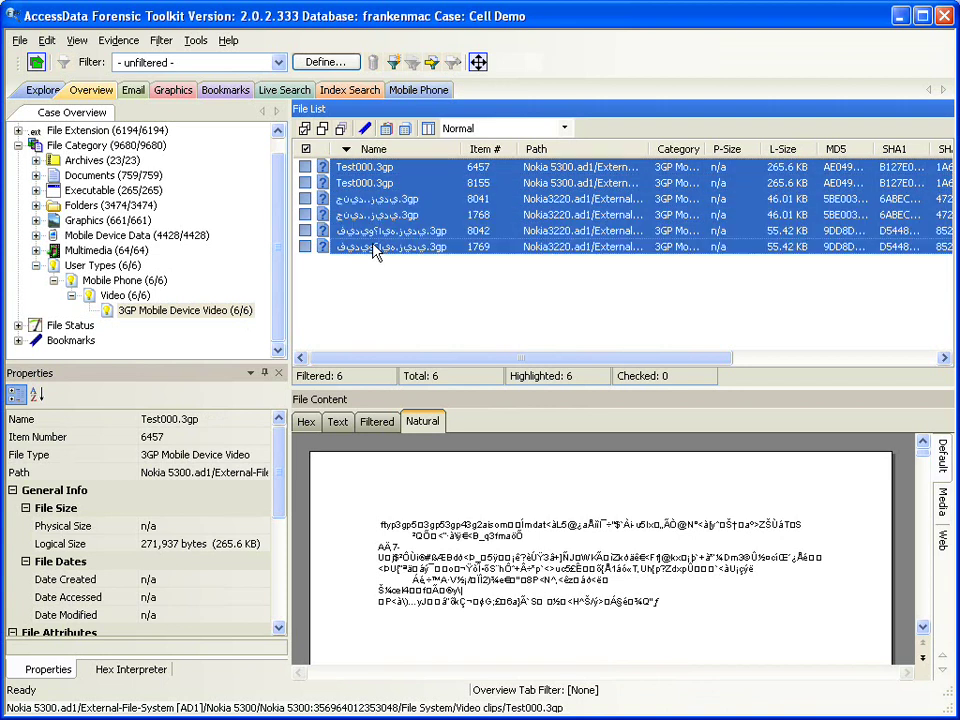
right_click(375, 248)
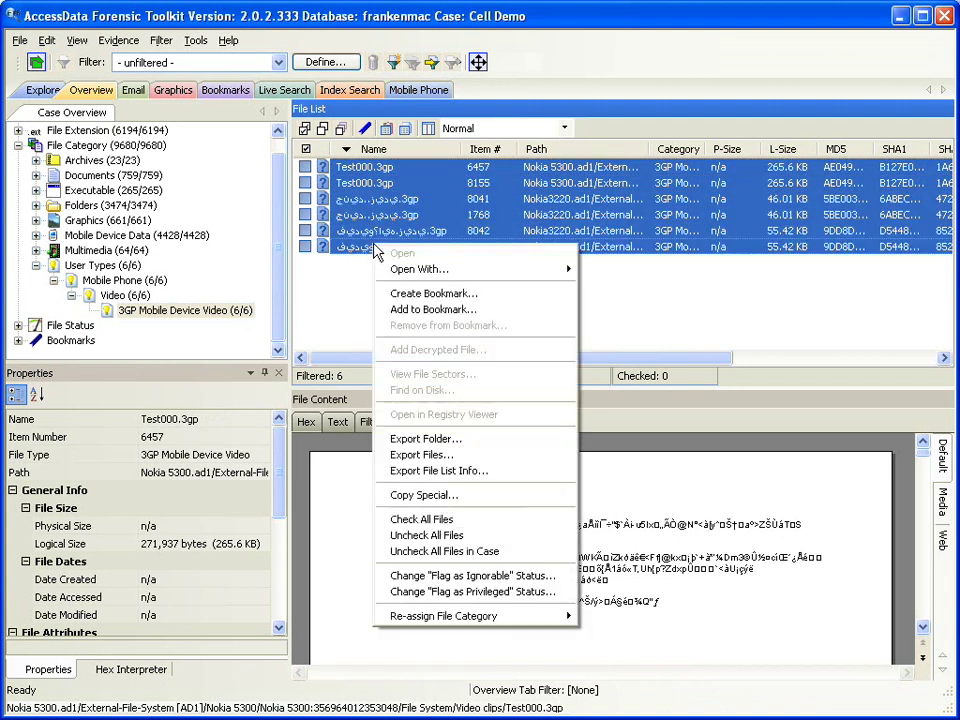
left_click(412, 295)
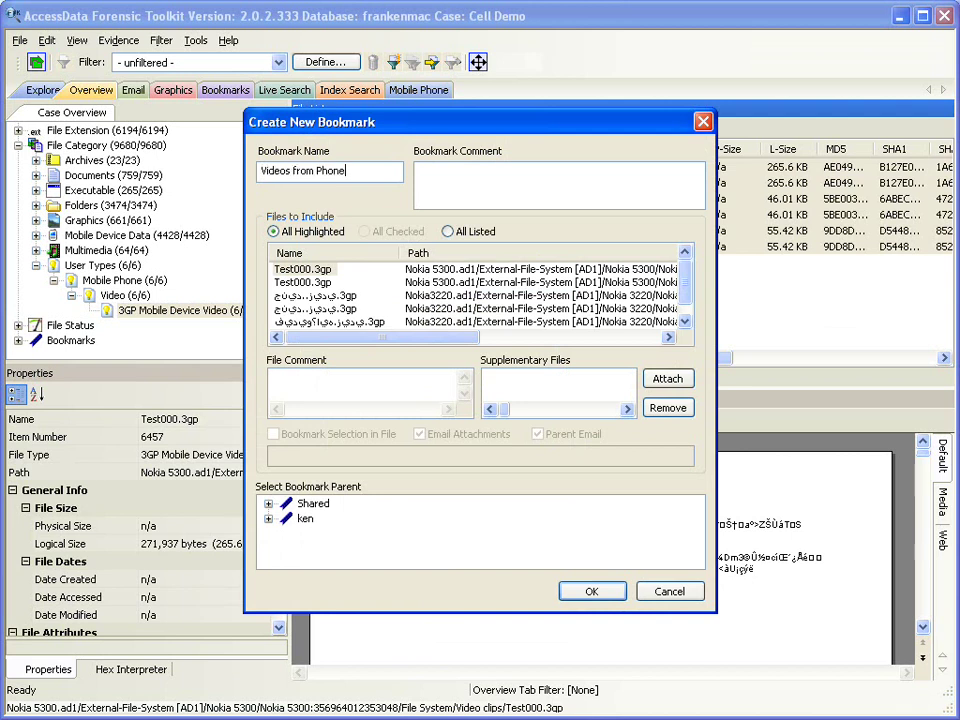
left_click(302, 519)
left_click(592, 591)
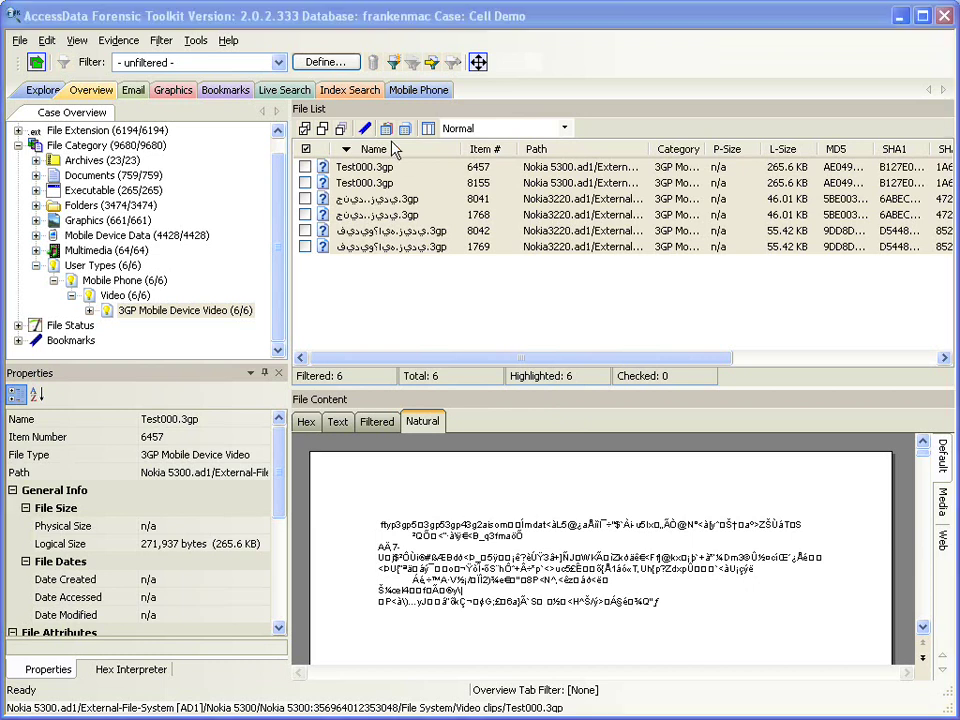
Run an index search for the copied Arabic contact name.
left_click(356, 93)
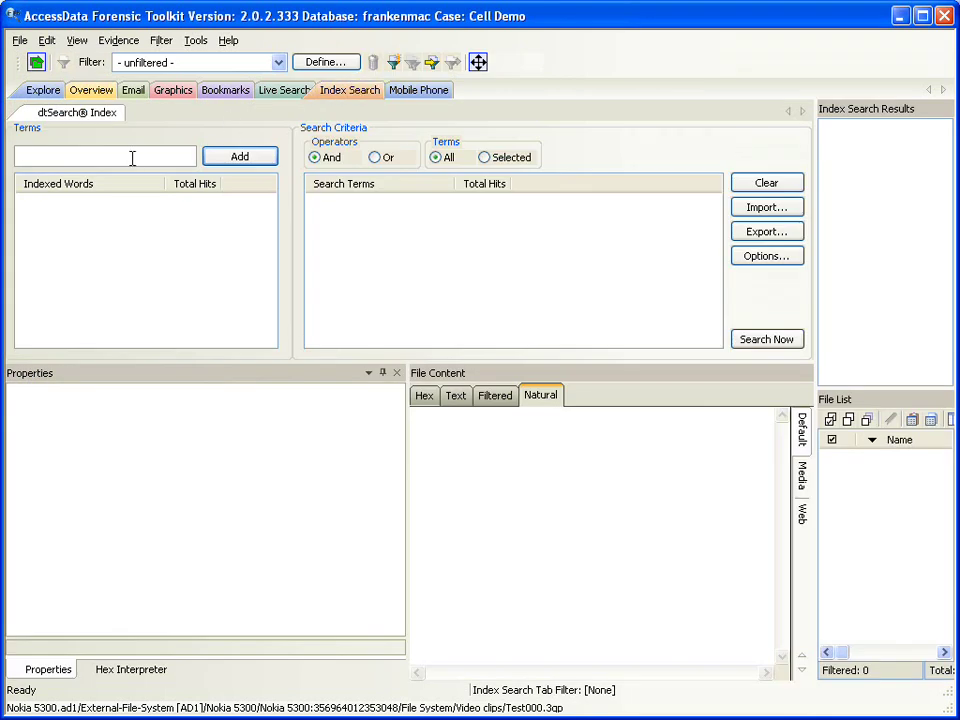
right_click(132, 158)
left_click(154, 240)
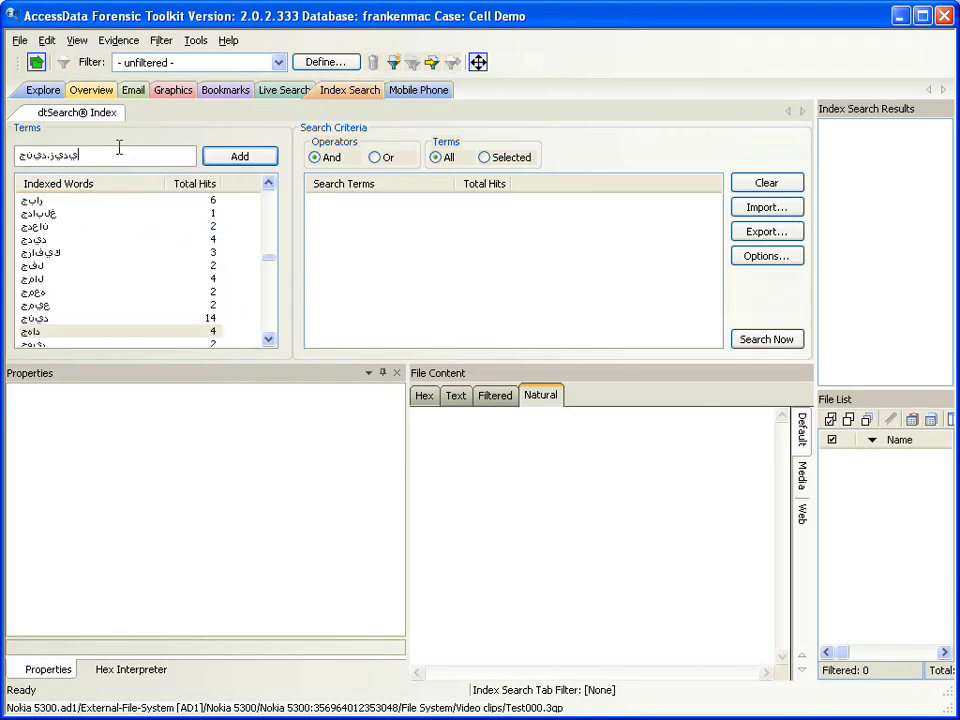
left_click(242, 163)
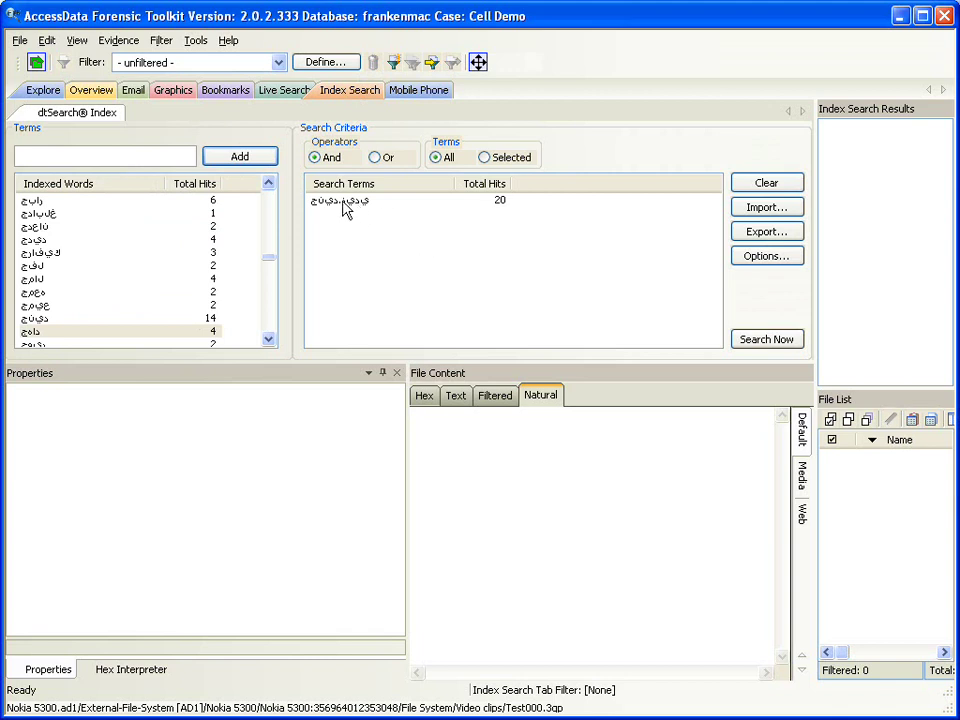
left_click(793, 345)
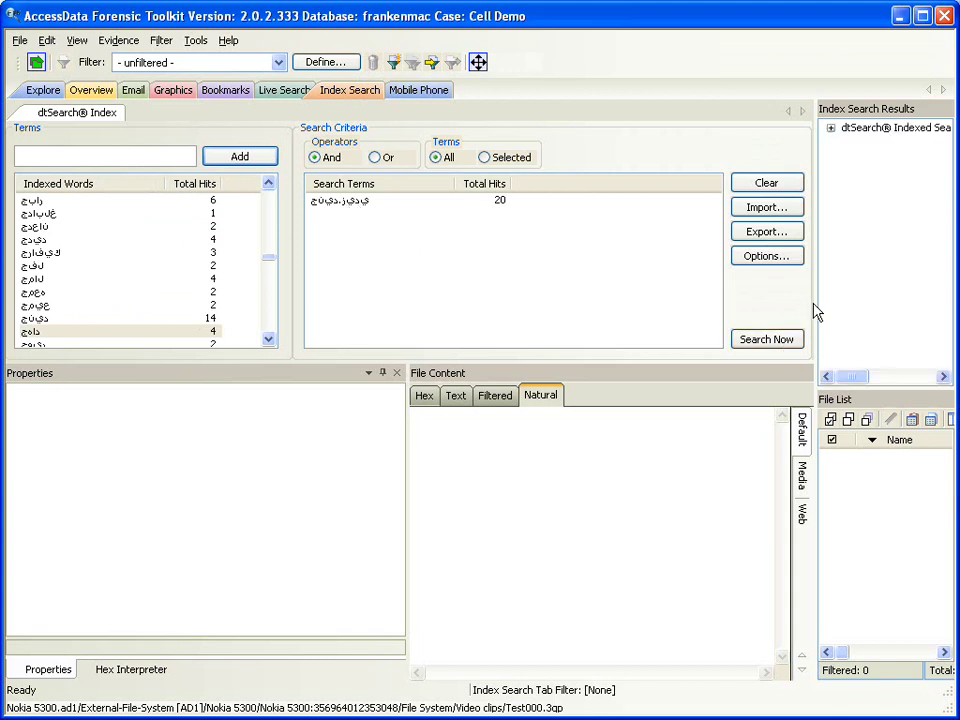
Widen the index search results, expand the Allocated Space hits and view the picture of the Nokia 3220 JPEG, item 8022.
left_click_drag(814, 302, 632, 300)
left_click(646, 128)
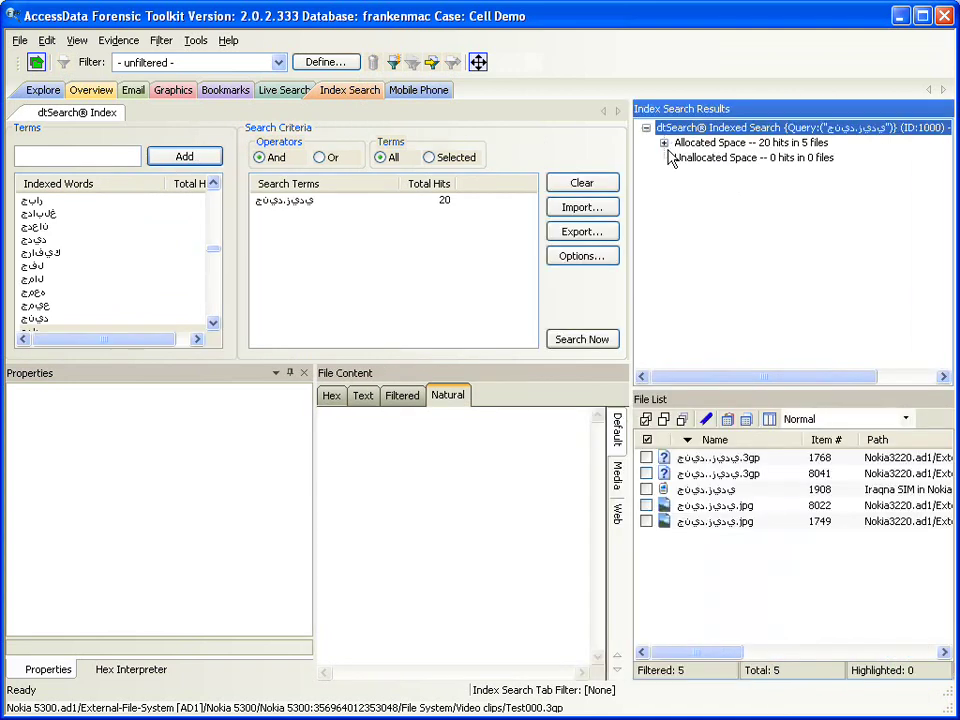
left_click(663, 142)
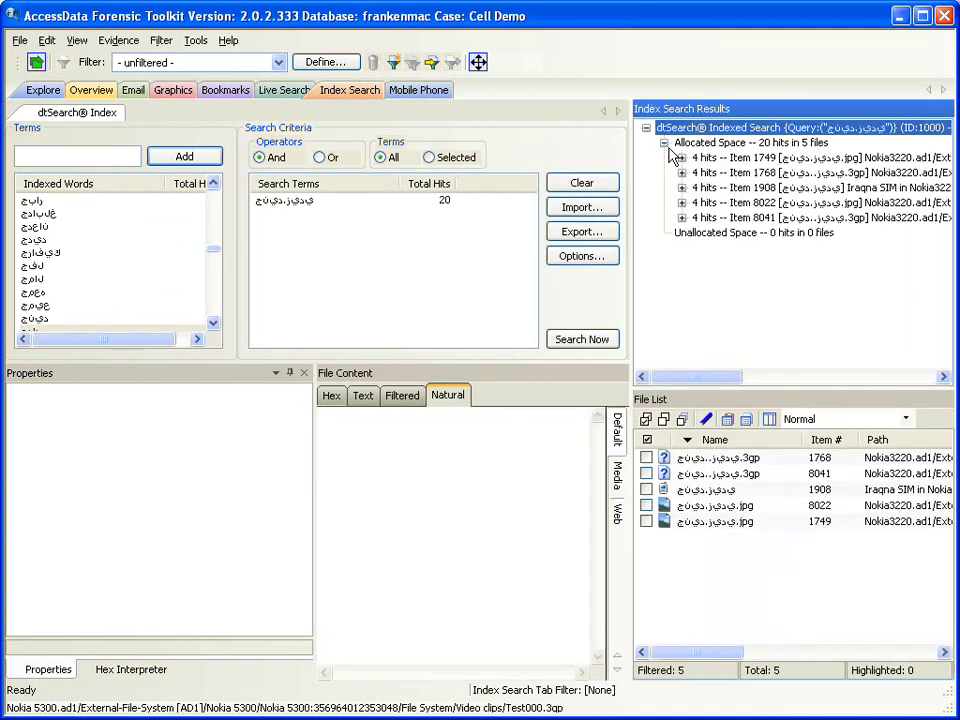
left_click(709, 500)
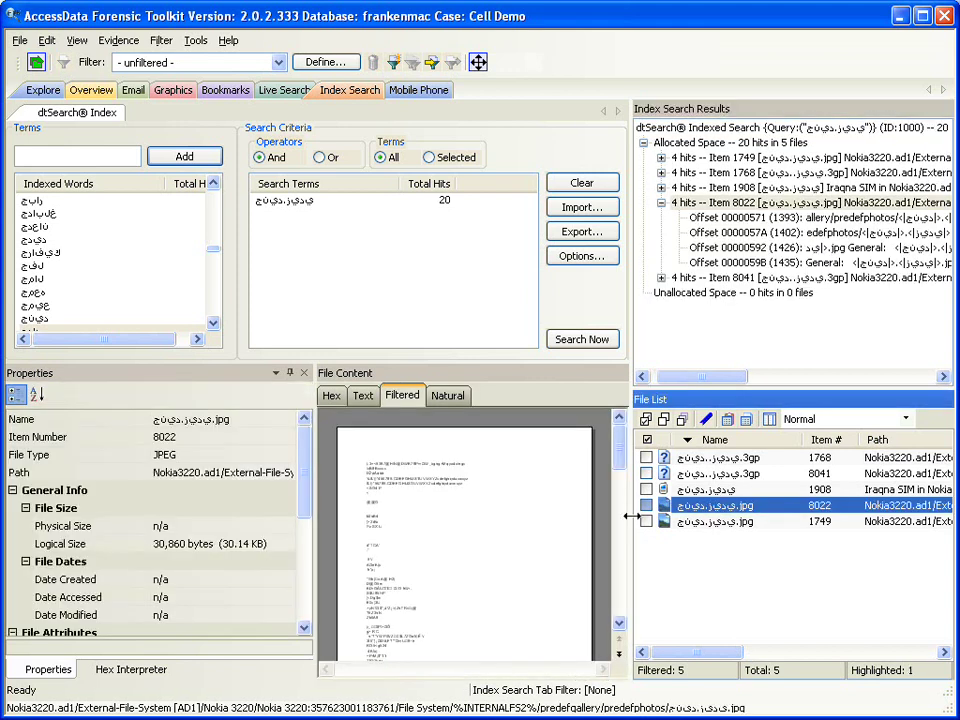
left_click(445, 395)
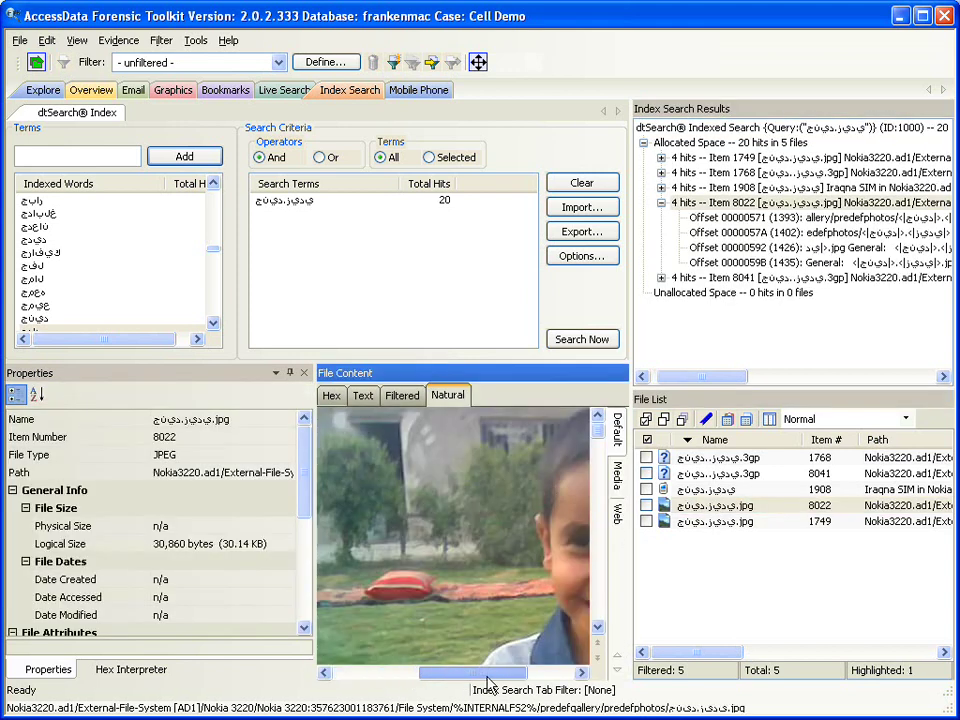
left_click_drag(464, 677, 578, 591)
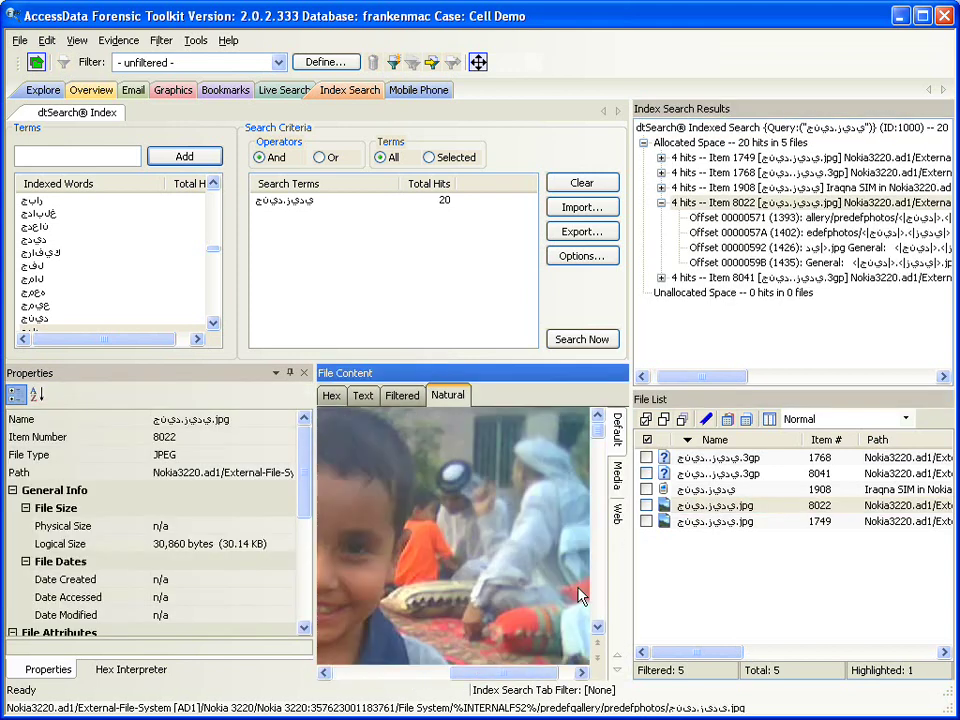
Examine the Nokia 3220 video hit, item 1768, and the Mobile Device File properties of the SIM phonebook hit, item 1908.
left_click(716, 457)
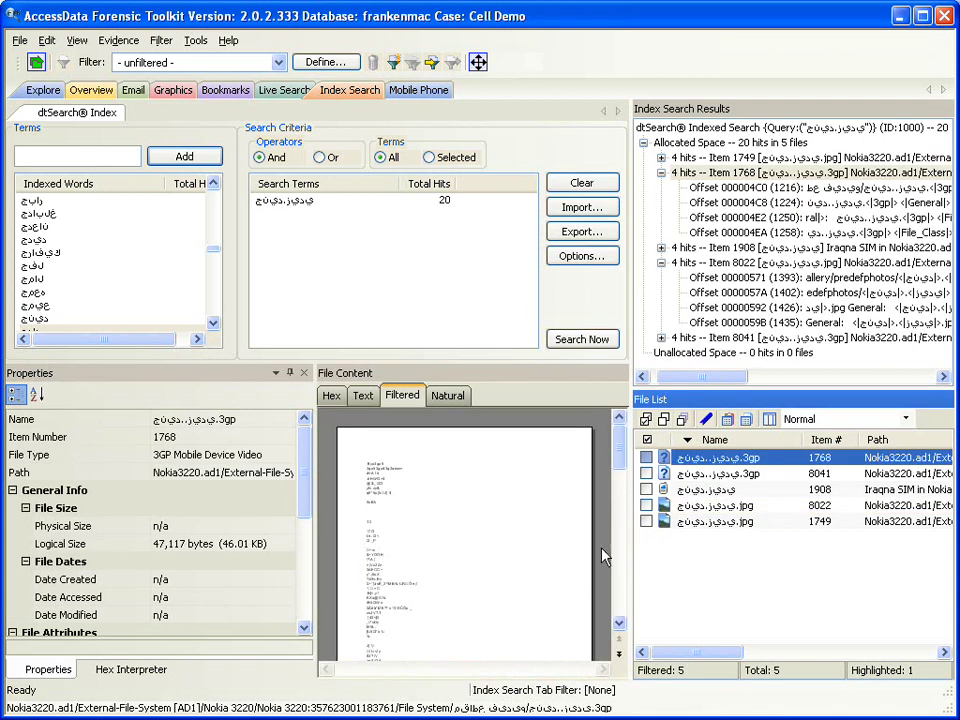
left_click(701, 491)
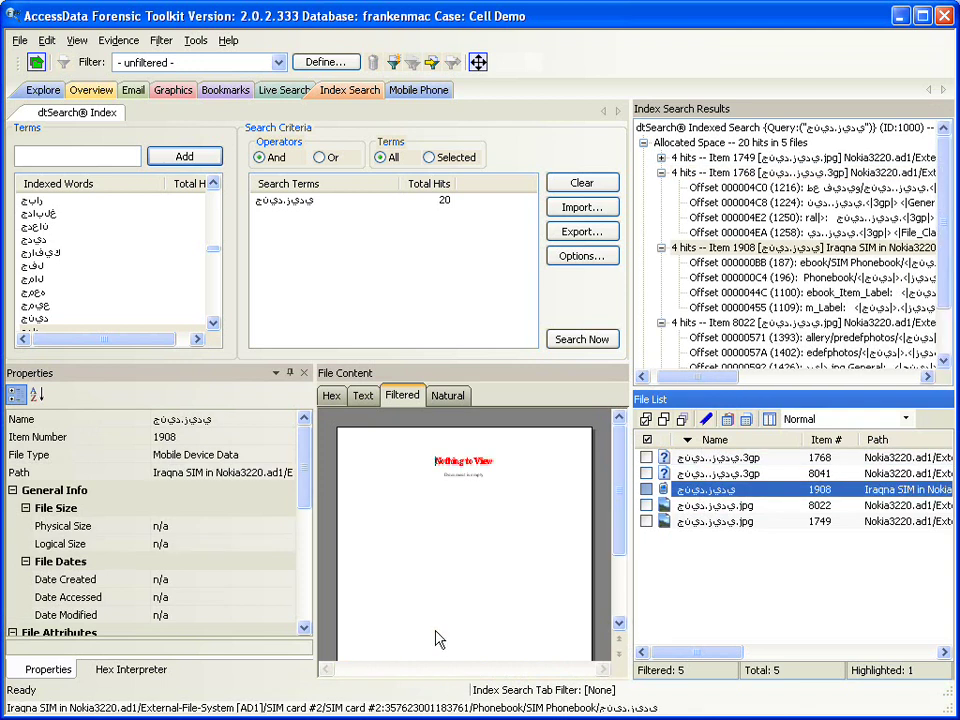
left_click_drag(302, 508, 297, 607)
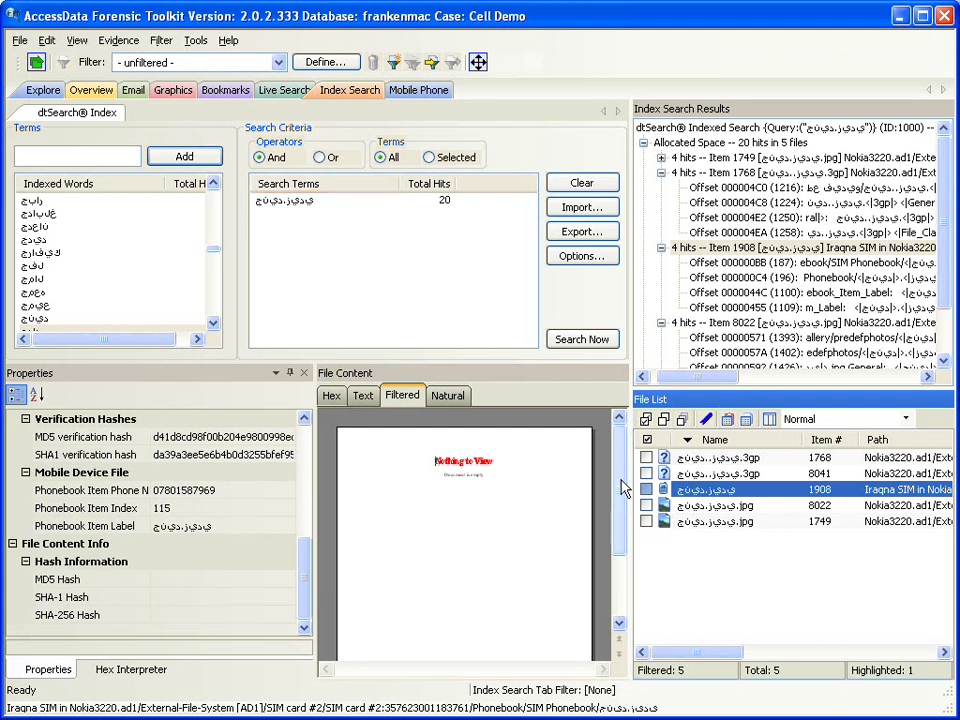
Collapse the Allocated Space hits of the Arabic name search.
left_click(661, 172)
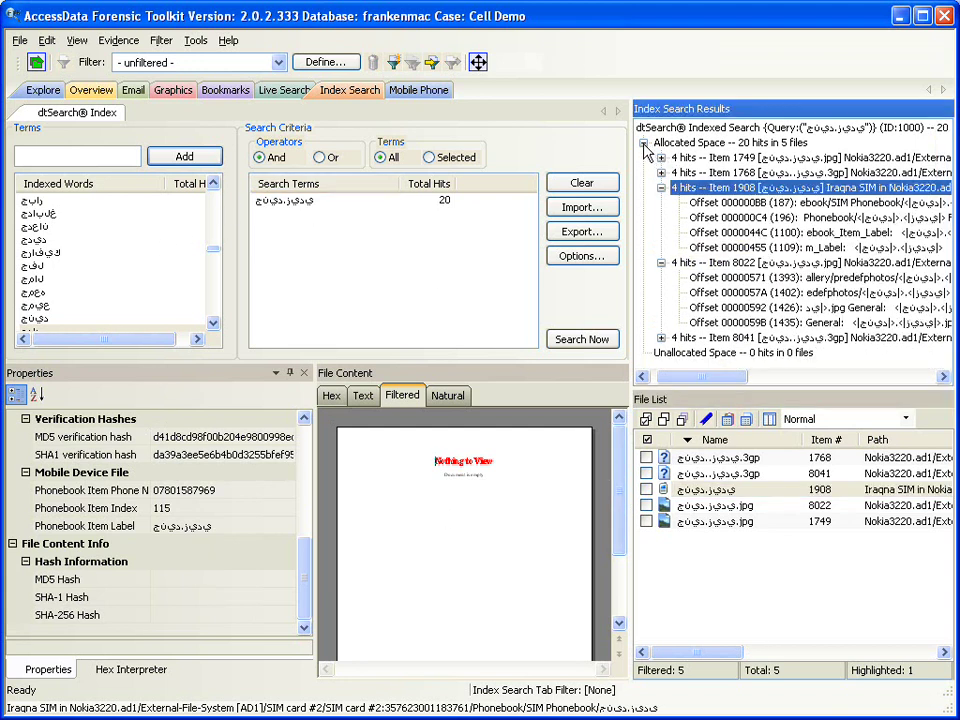
left_click(644, 143)
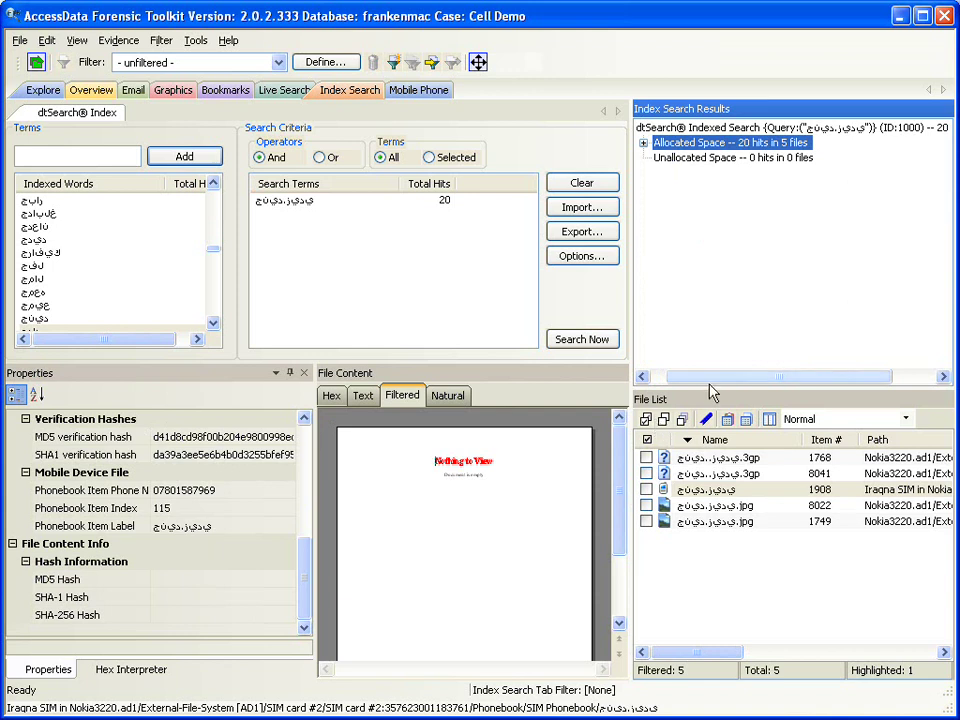
left_click_drag(708, 380, 598, 364)
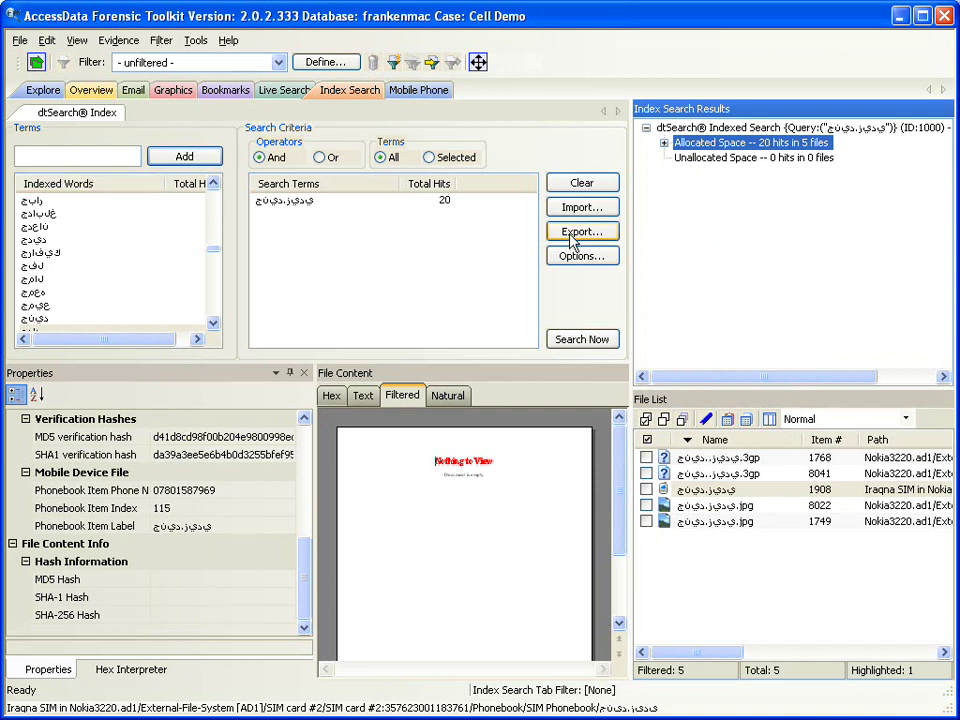
Clear the search terms and run an index search for the contact's English first name.
left_click(582, 183)
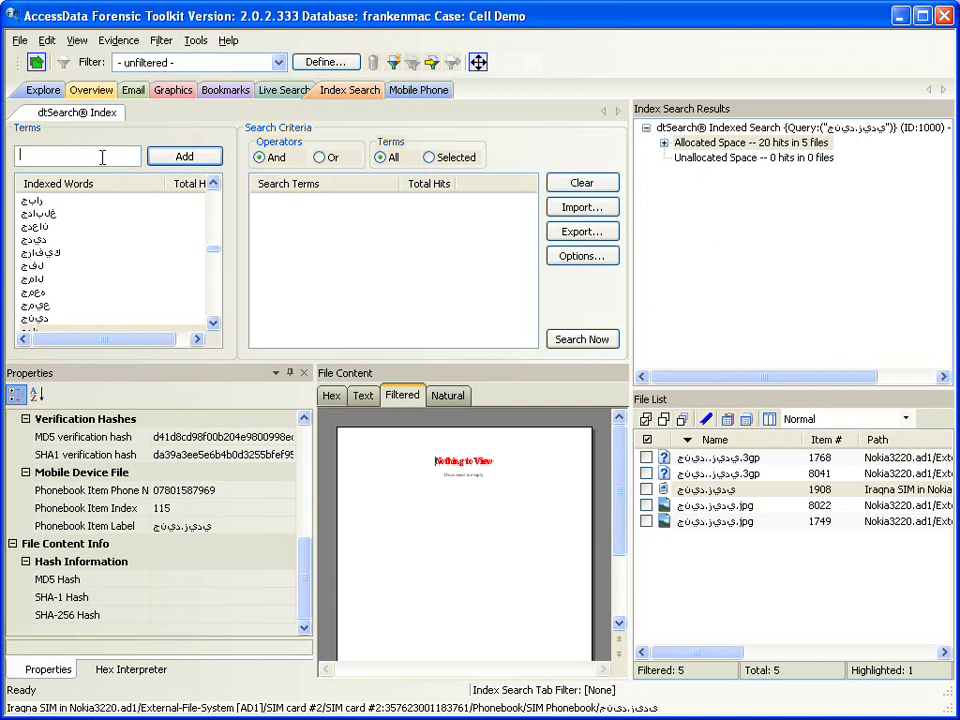
type("john")
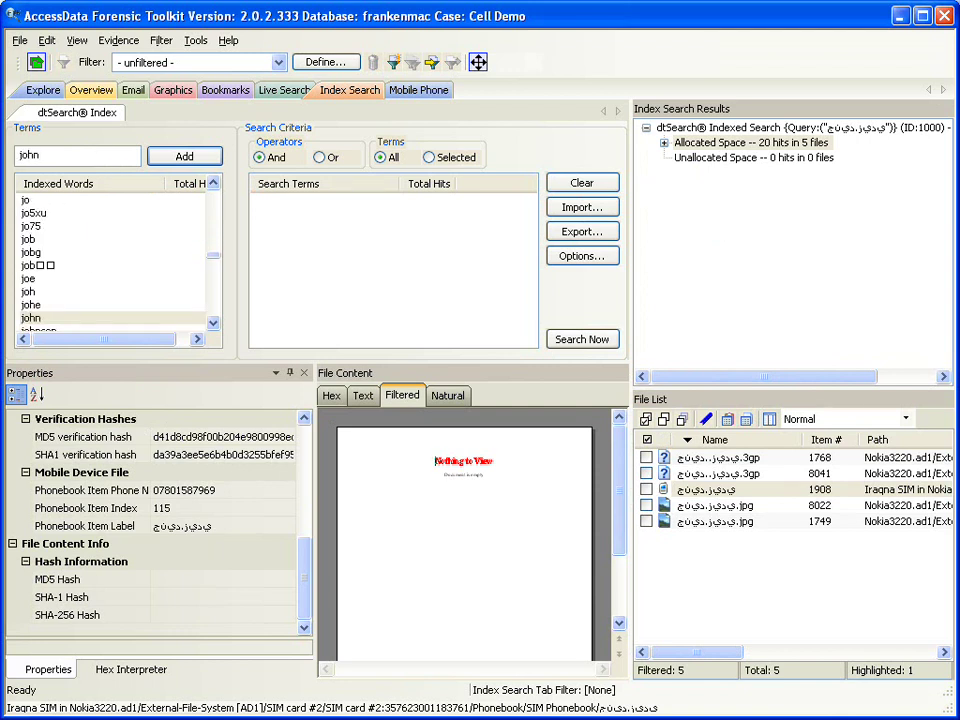
key("Return")
left_click(585, 339)
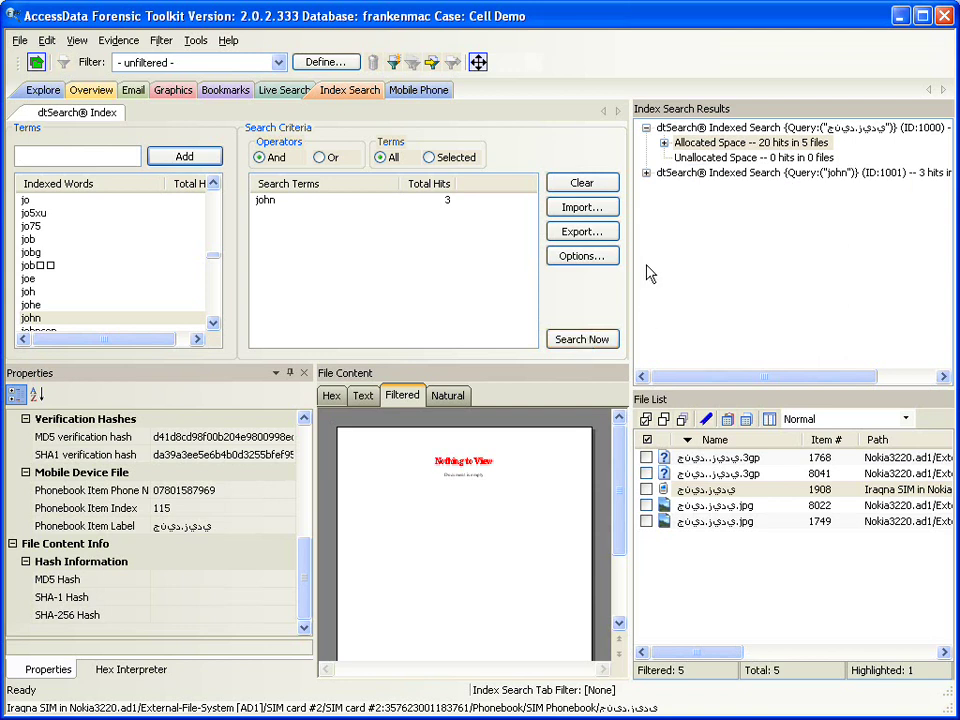
Expand the first-name search's Allocated Space hits and view the Ericsson T39m phonebook entry, item 6495.
left_click(646, 172)
left_click(664, 187)
left_click(681, 202)
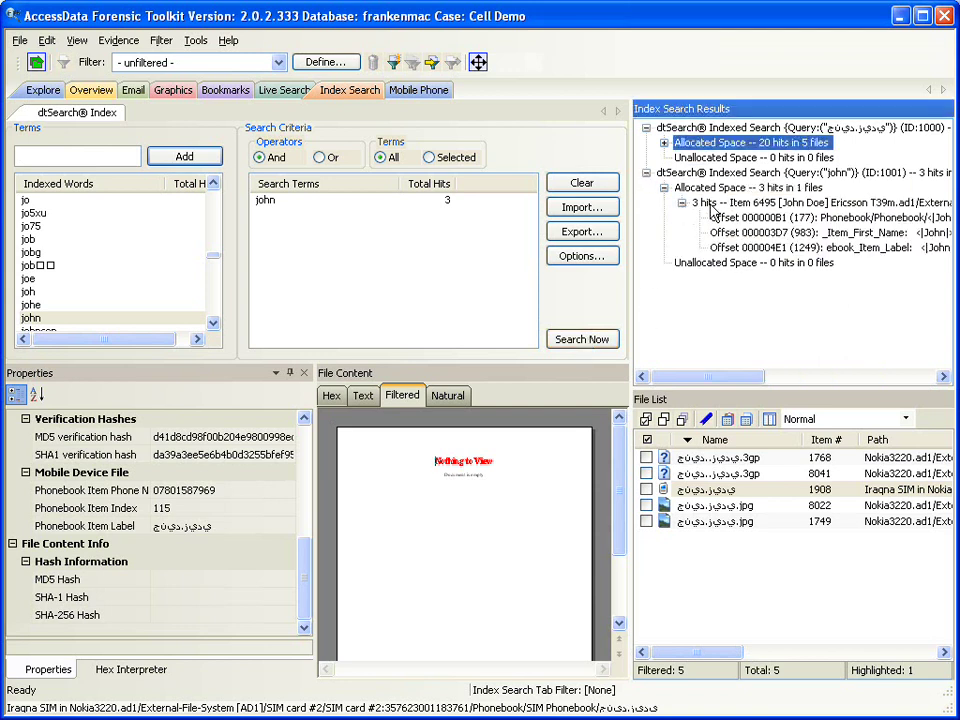
left_click(730, 202)
left_click(708, 458)
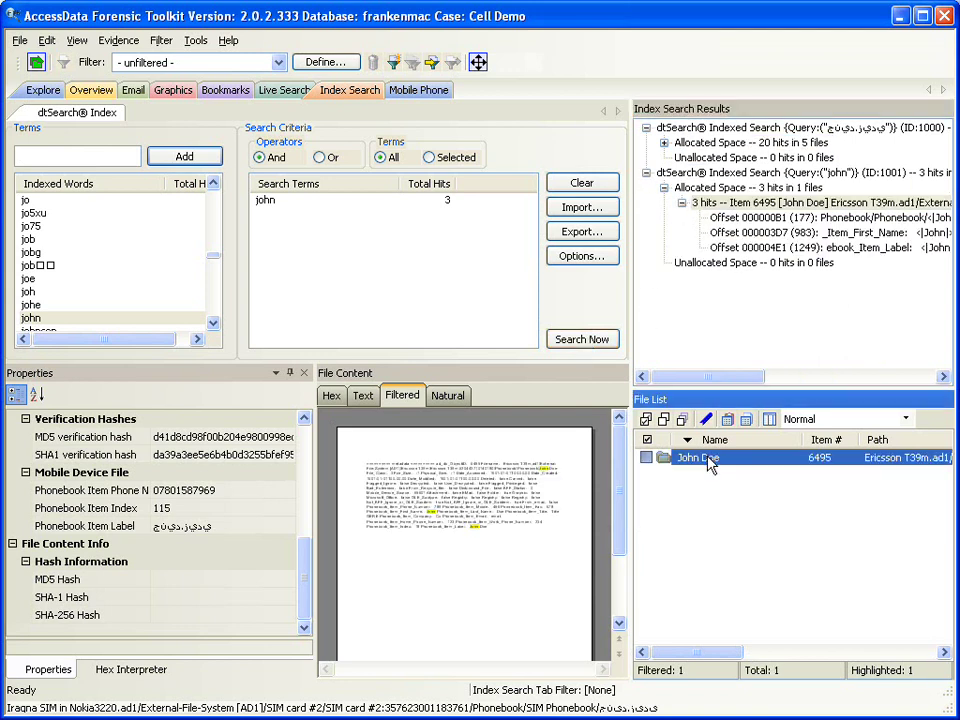
Examine the KFF Alert files and KFF Ignorable categories under File Status in the case overview.
left_click(920, 455)
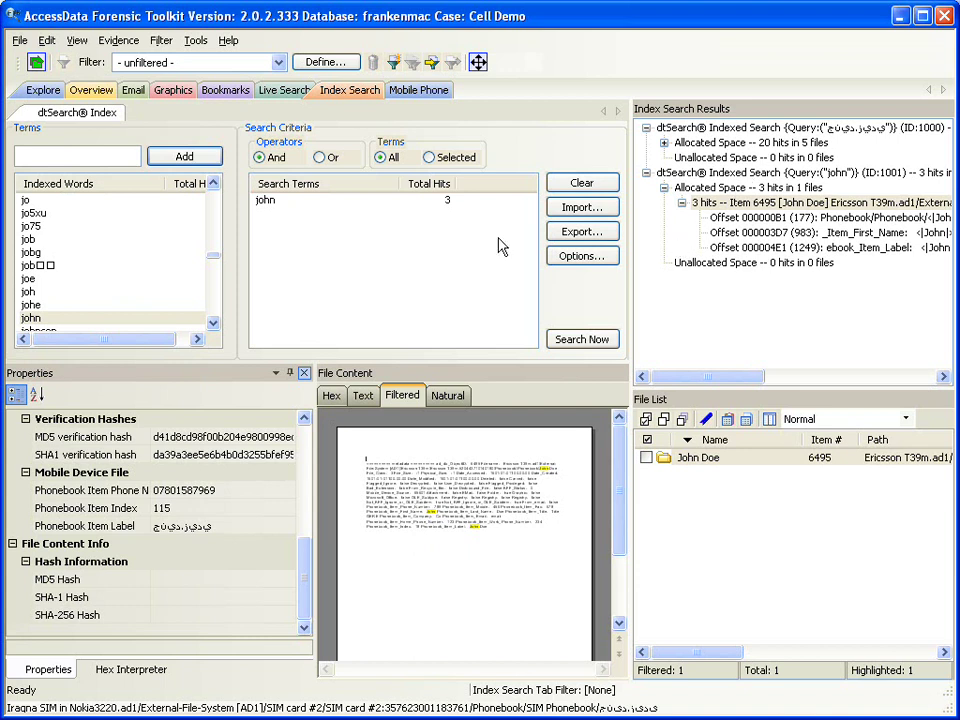
left_click(82, 99)
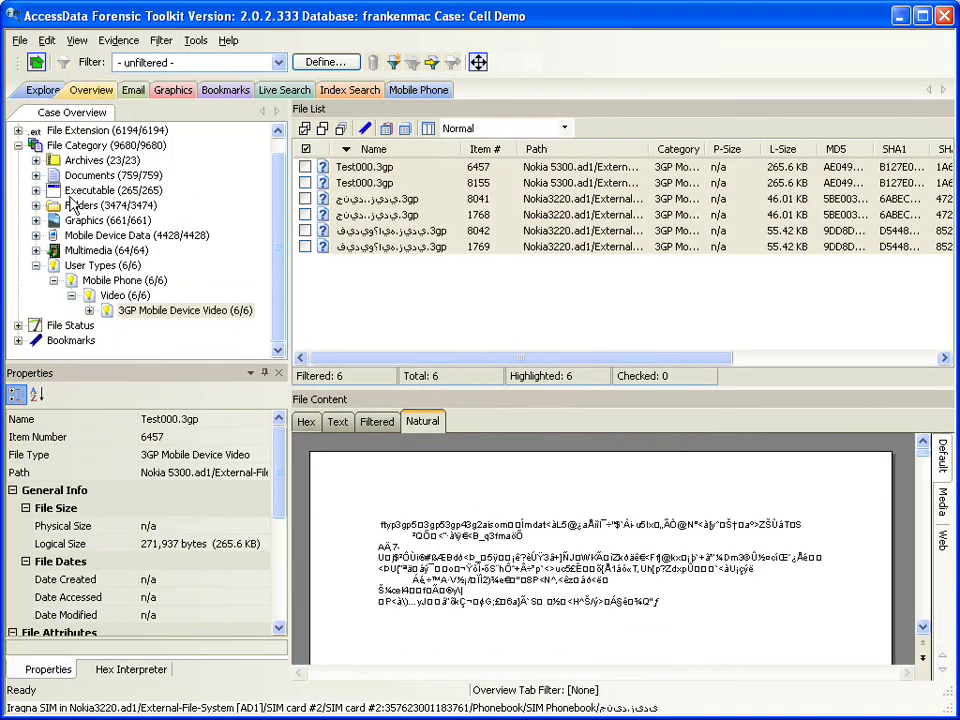
left_click(36, 265)
left_click(18, 296)
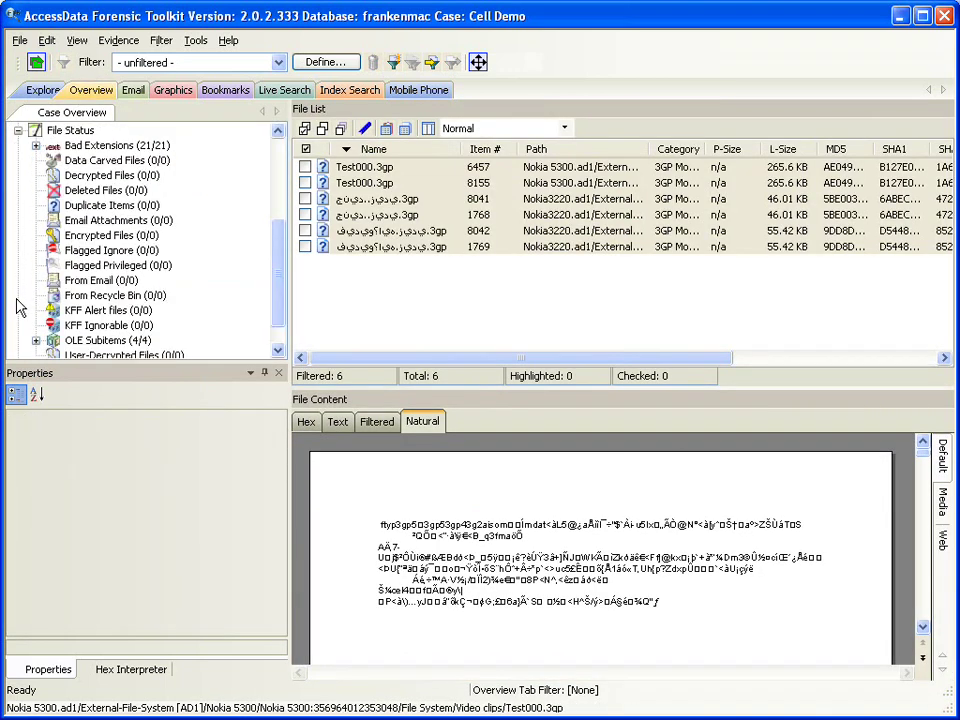
scroll(130, 298, "down", 1)
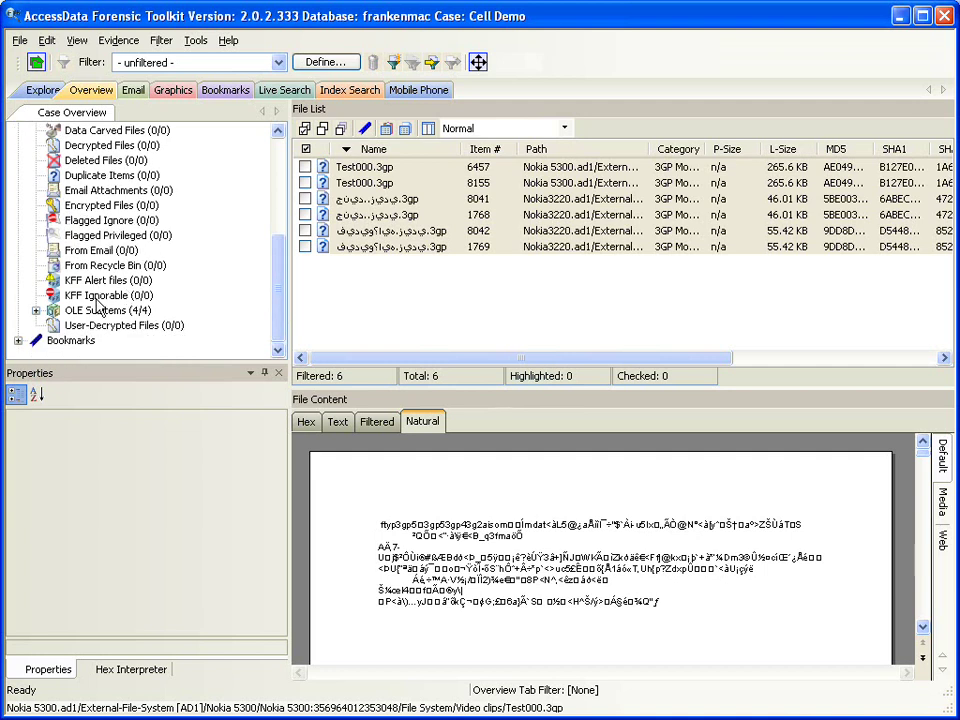
left_click(105, 296)
left_click(105, 283)
left_click(108, 296)
left_click(106, 282)
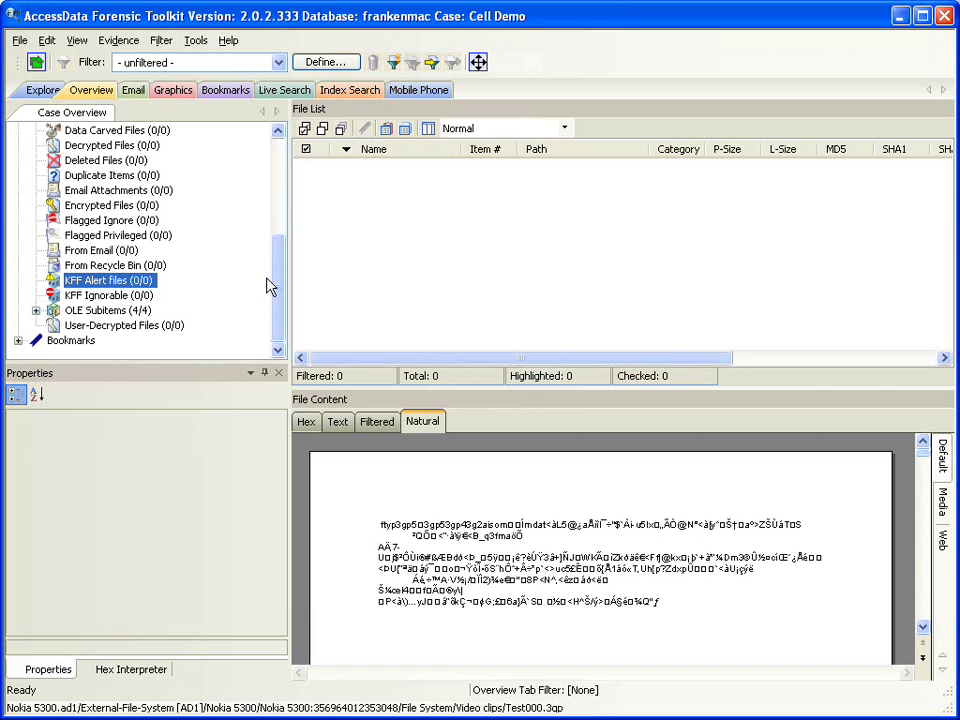
Start a case report with AccessData as the agency/company and enter the investigator's full name in the case information.
left_click(19, 42)
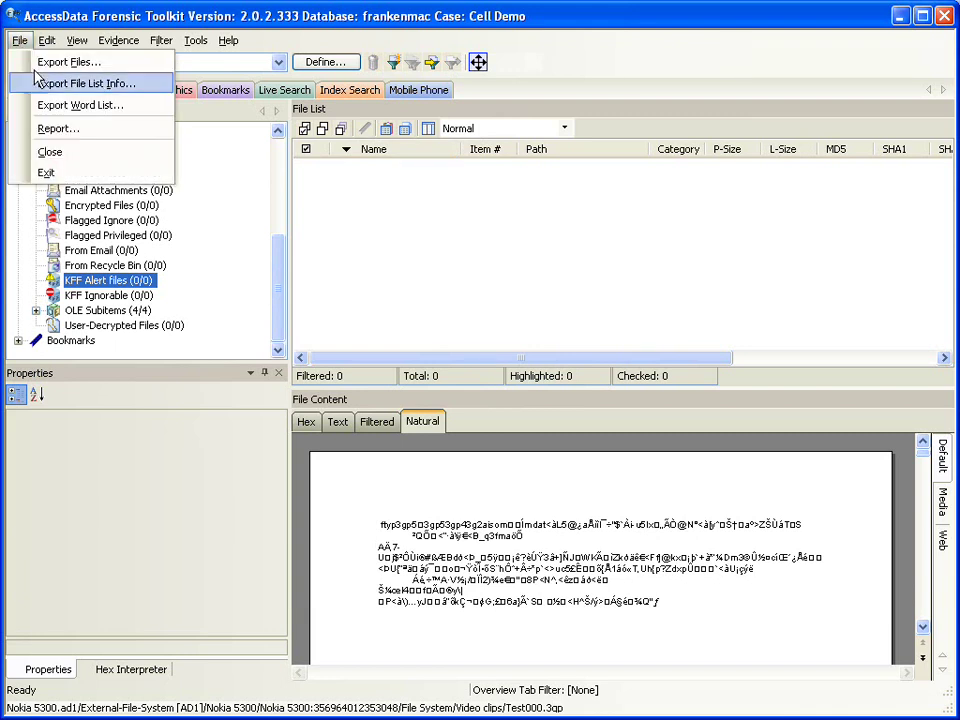
left_click(45, 127)
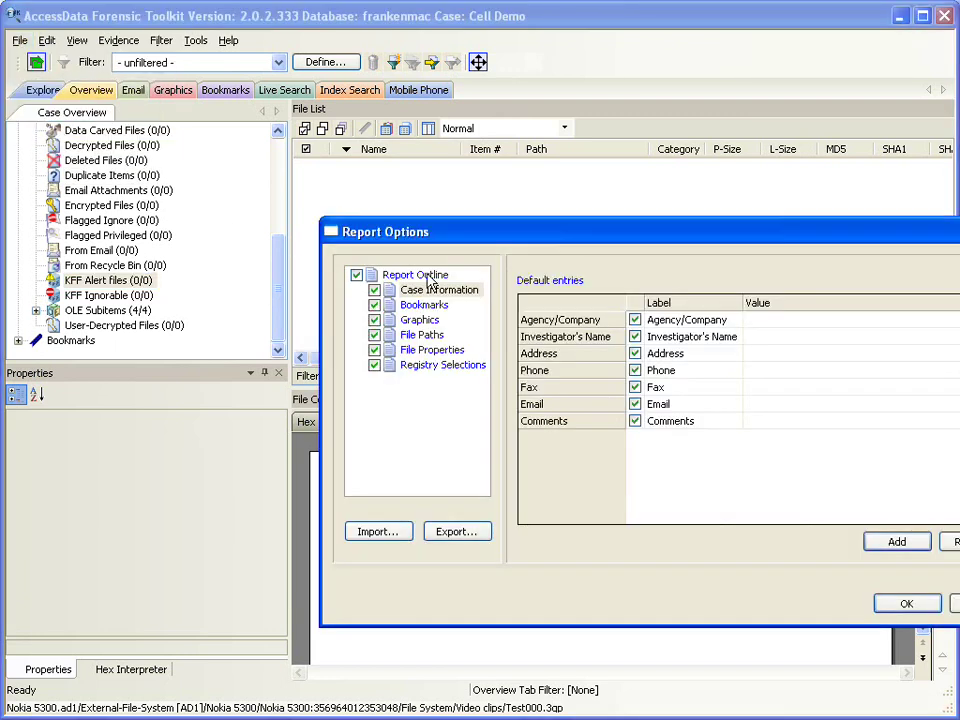
left_click_drag(546, 245, 256, 162)
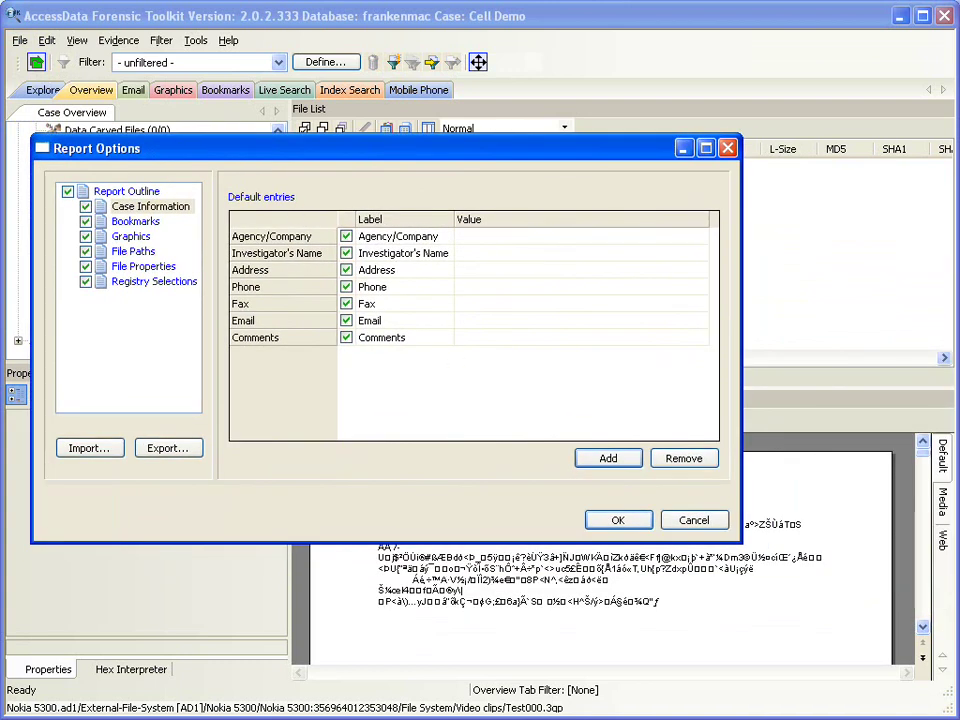
left_click(553, 240)
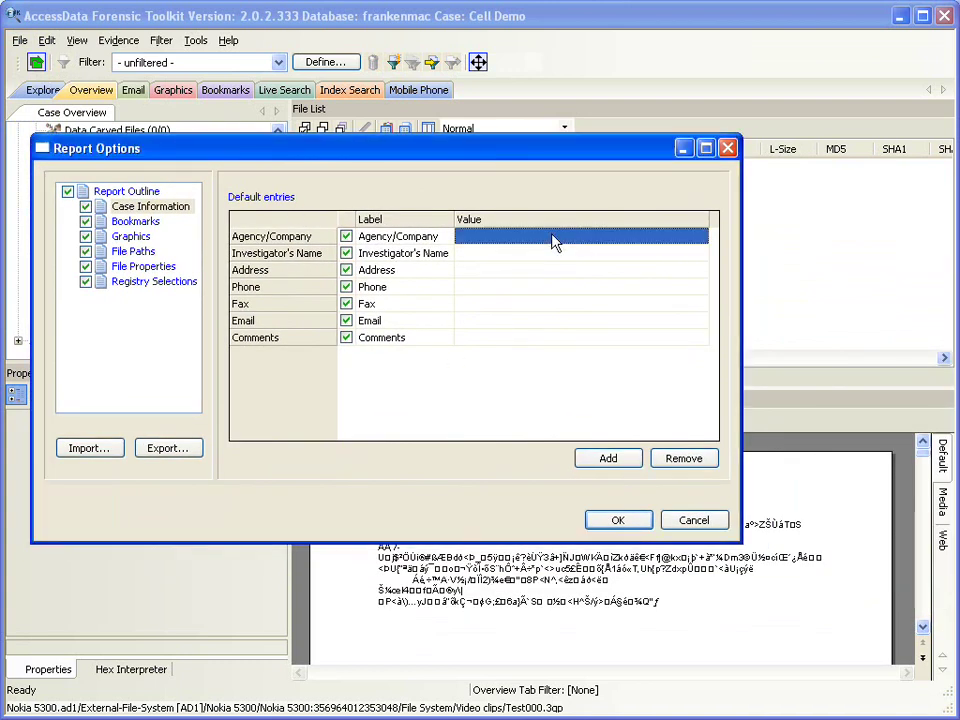
left_click(553, 240)
type("AccessData")
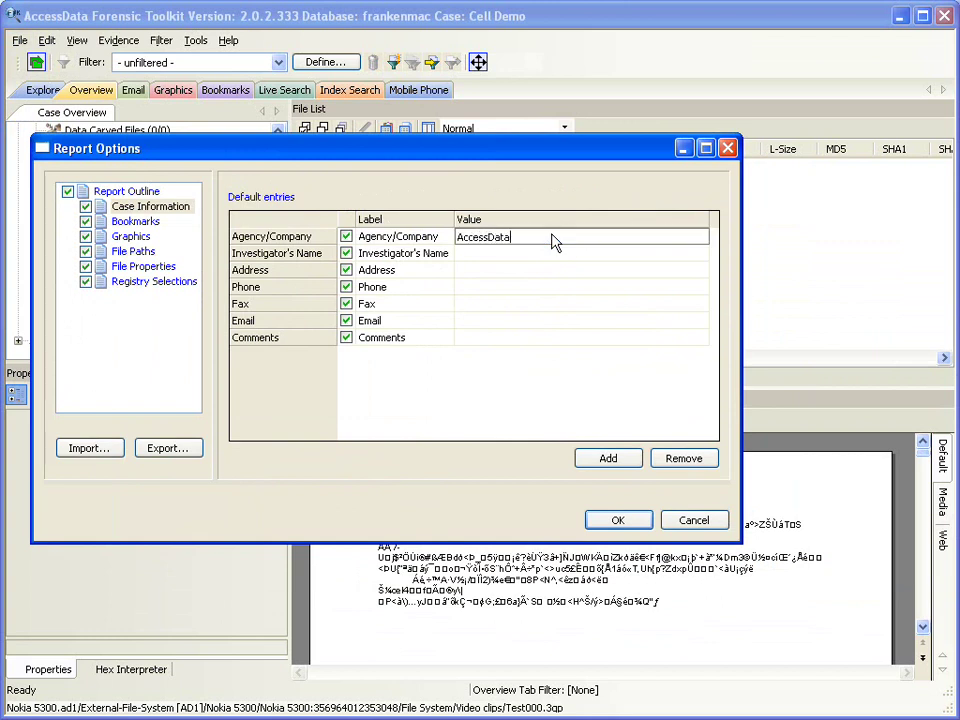
key("Tab")
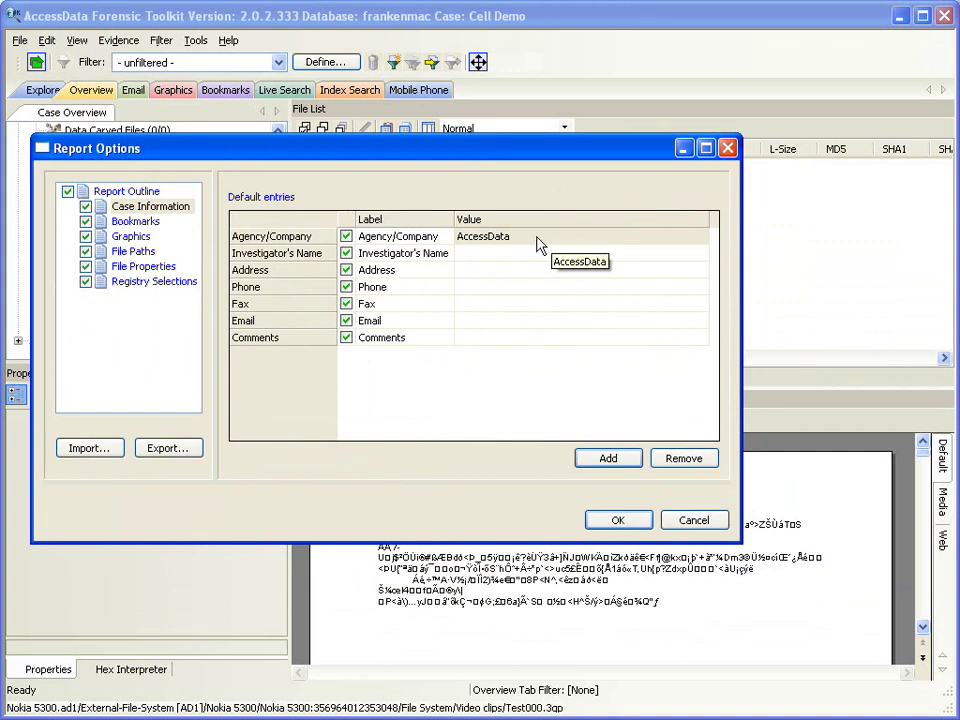
left_click(536, 256)
left_click(536, 257)
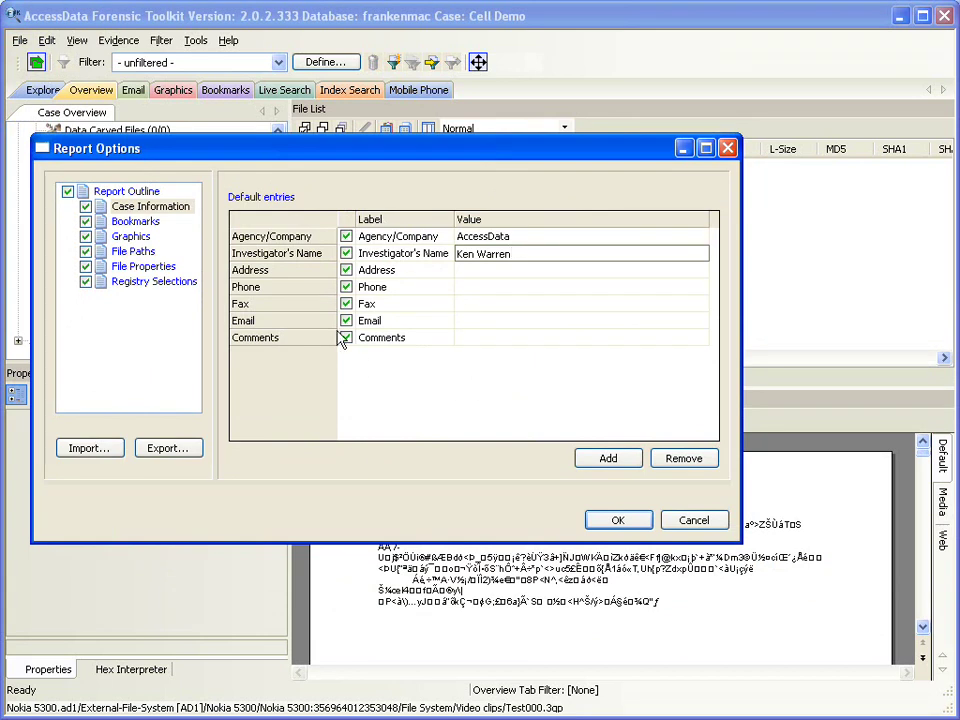
Include the case owner's bookmark group in the report, with exported files and links and a thumbnail for each object.
left_click(140, 222)
left_click(259, 232)
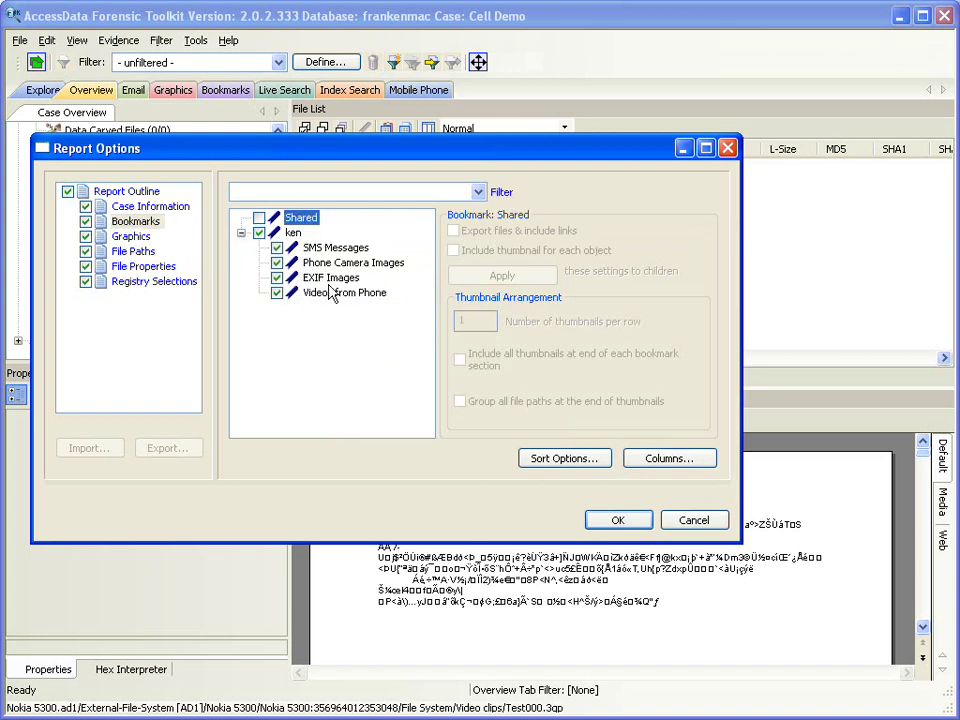
left_click(292, 232)
left_click(453, 232)
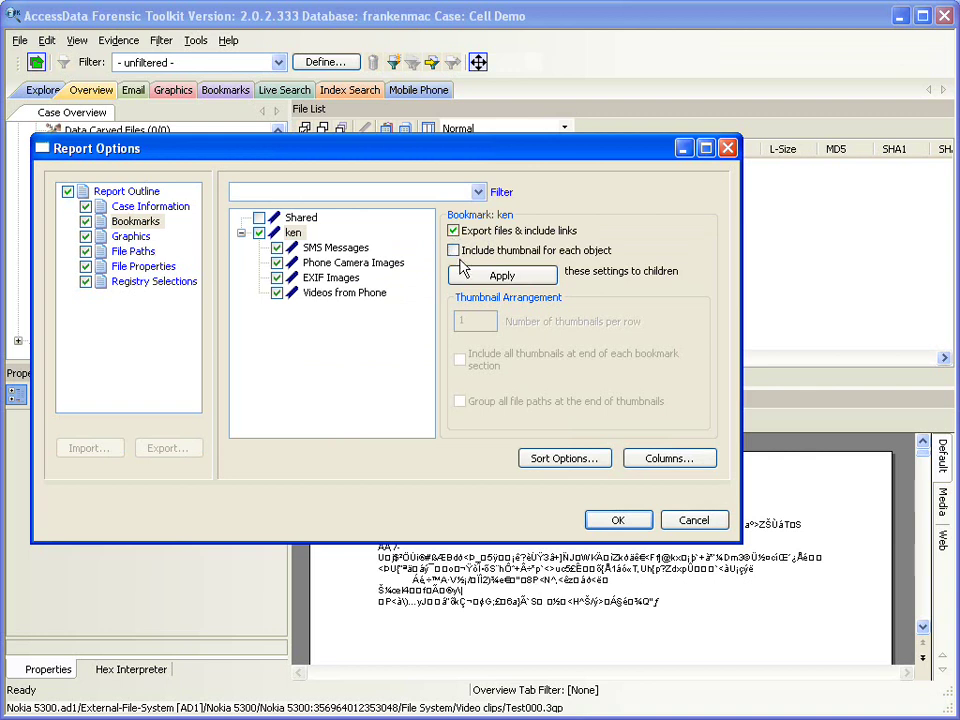
left_click(455, 251)
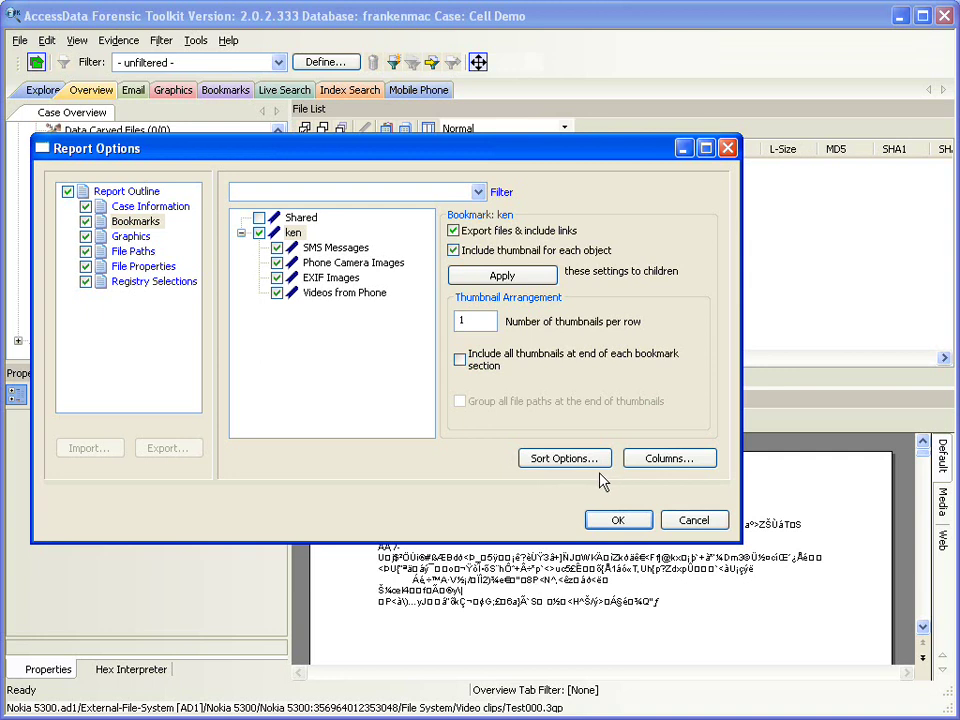
Apply the Phone - ALL column template to the report's bookmark section.
left_click(628, 457)
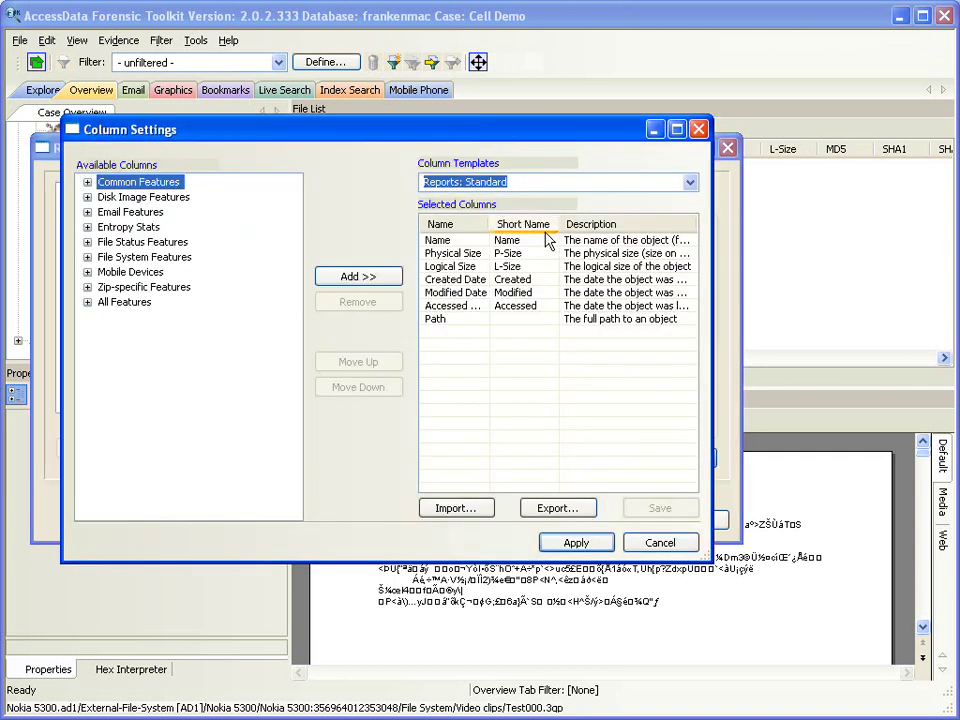
left_click(689, 183)
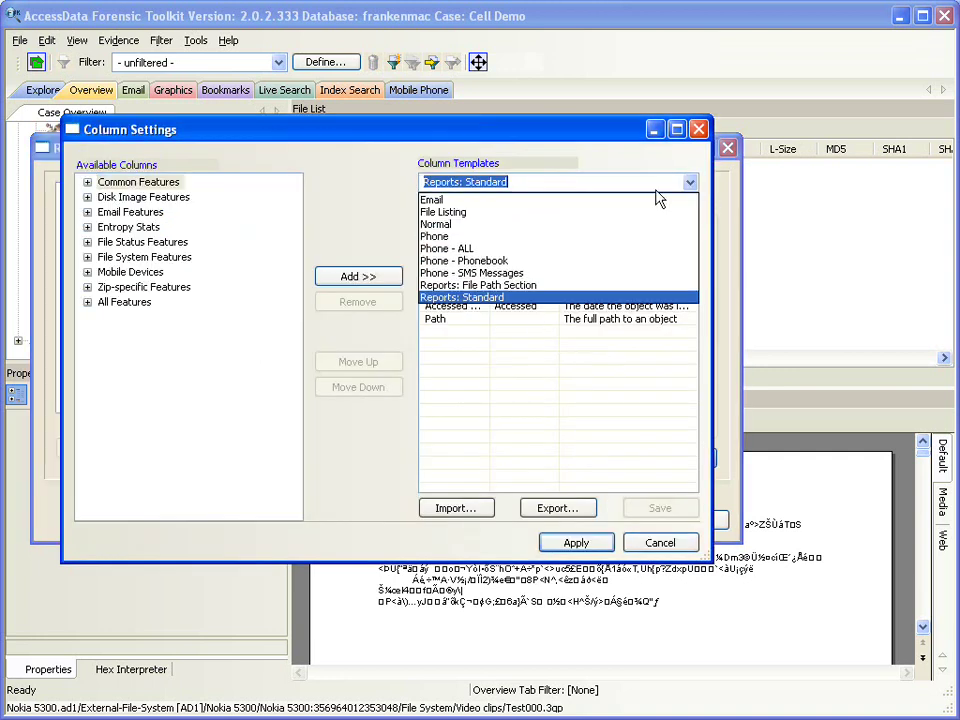
left_click(497, 249)
left_click_drag(494, 219, 574, 240)
left_click_drag(690, 284, 688, 386)
left_click(565, 542)
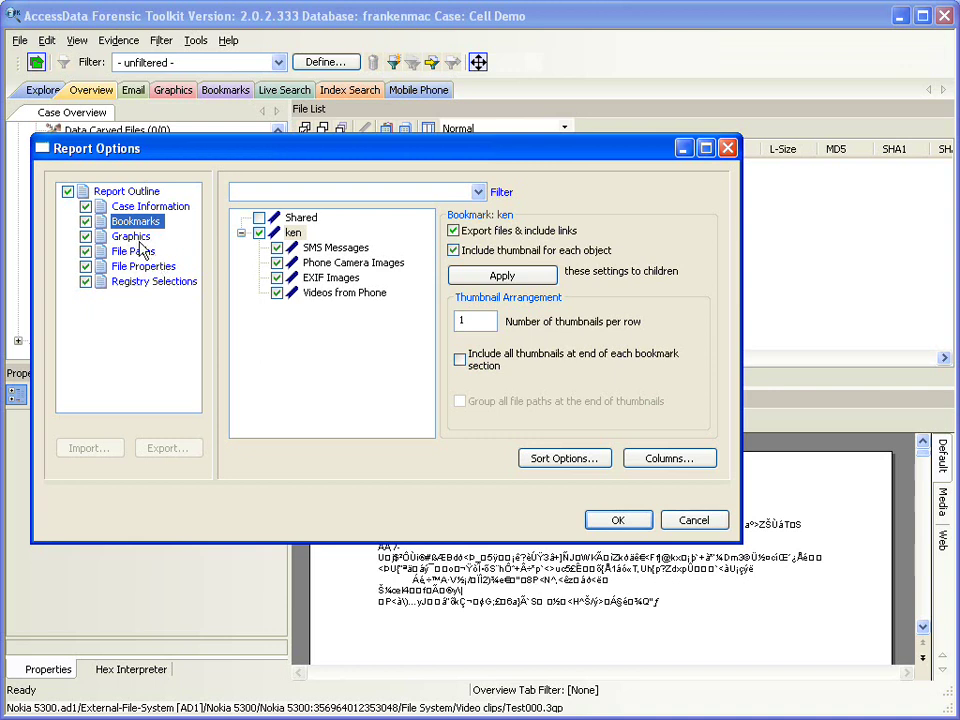
Review the report options for Graphics, File Paths and File Properties.
left_click(130, 237)
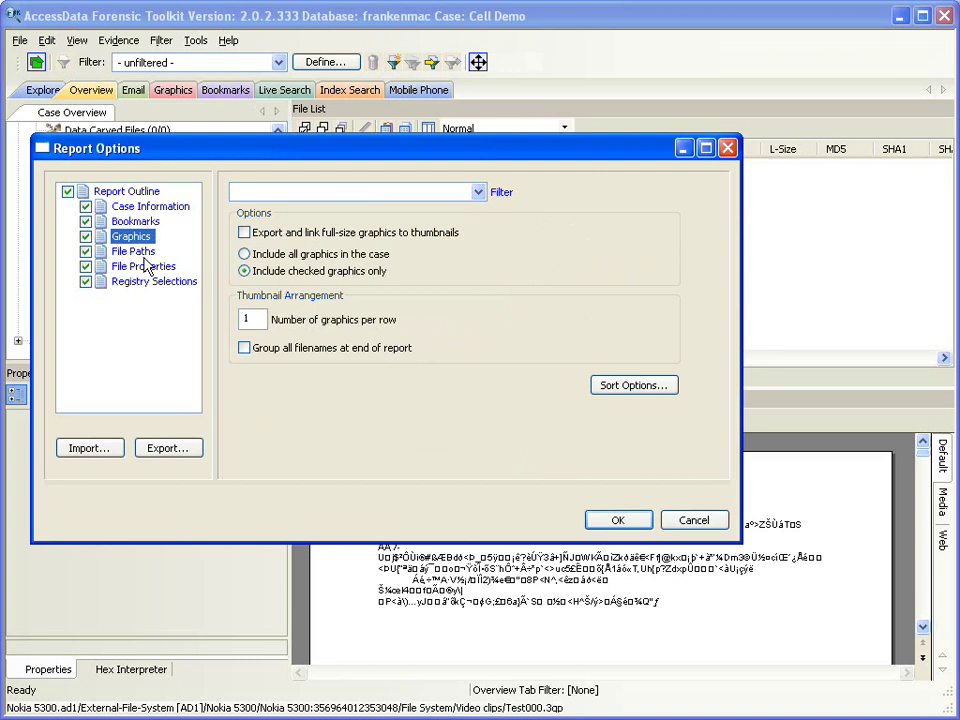
left_click(135, 252)
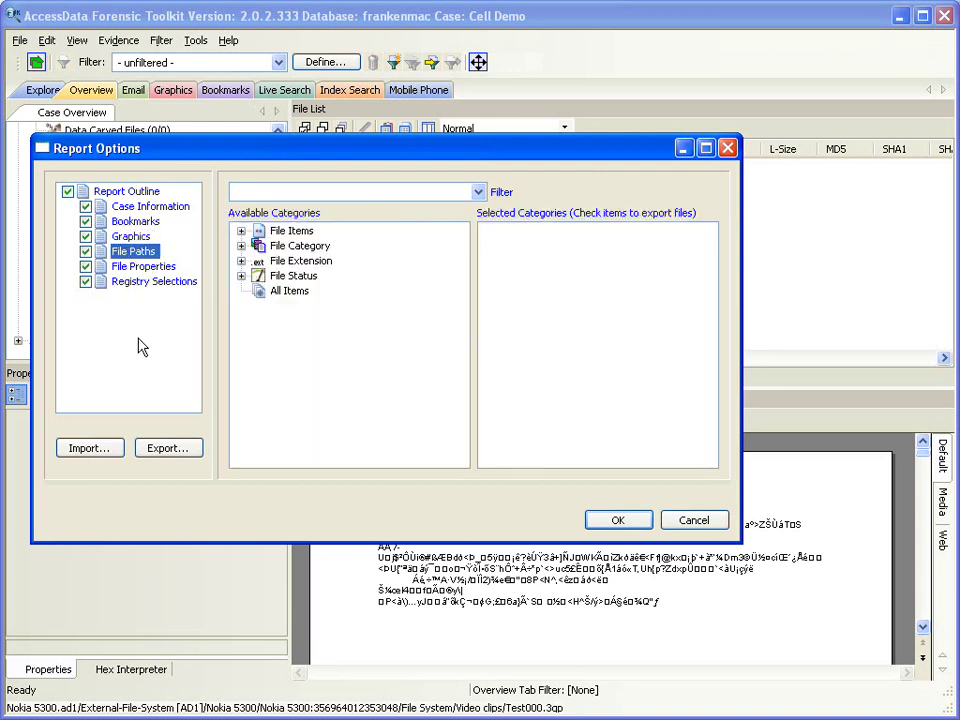
left_click(142, 268)
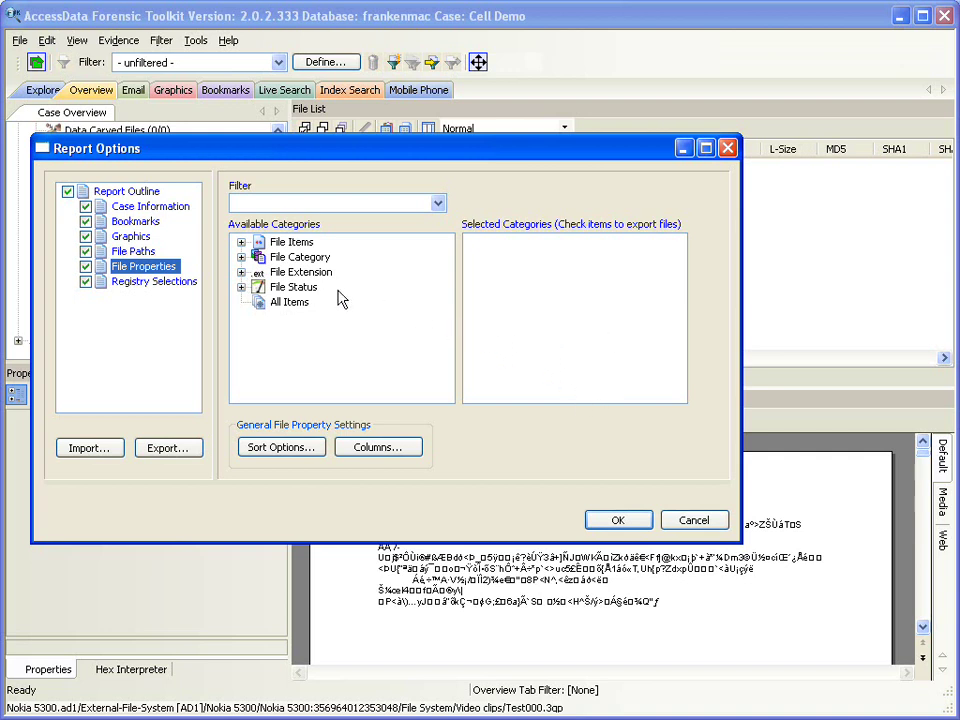
Add the Mobile Device Data category to the report's File Paths section without exporting its files.
left_click(134, 253)
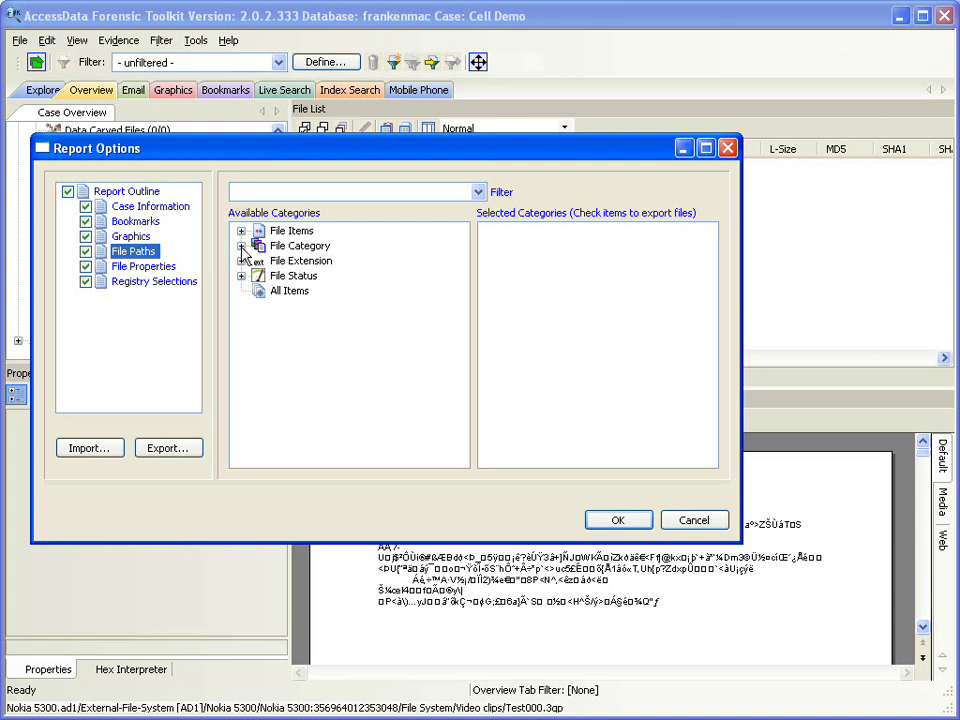
left_click(241, 246)
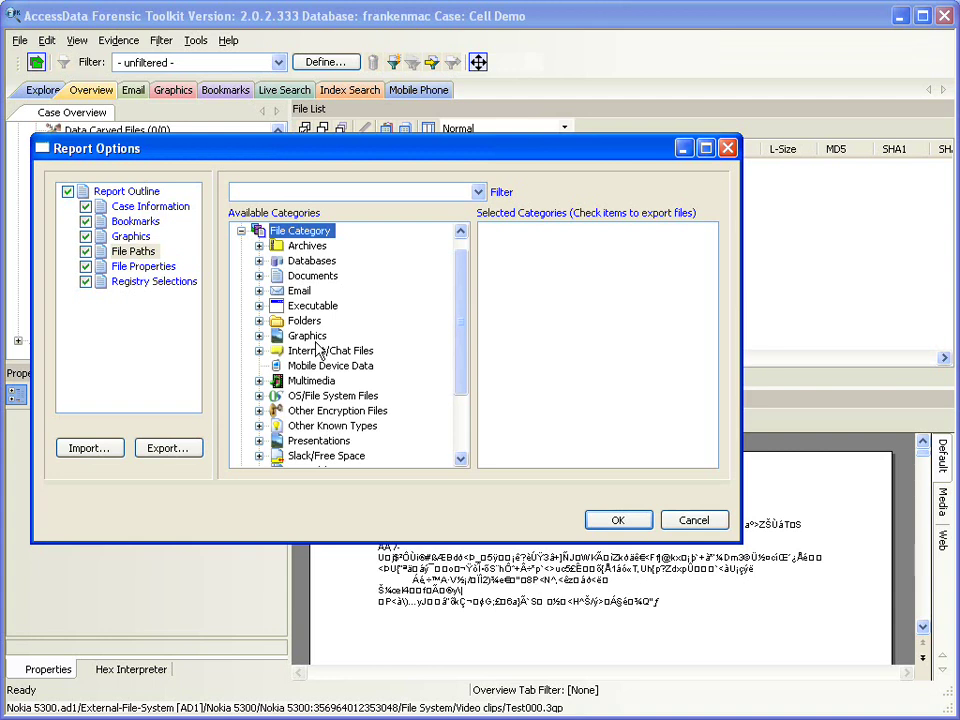
scroll(338, 357, "down", 2)
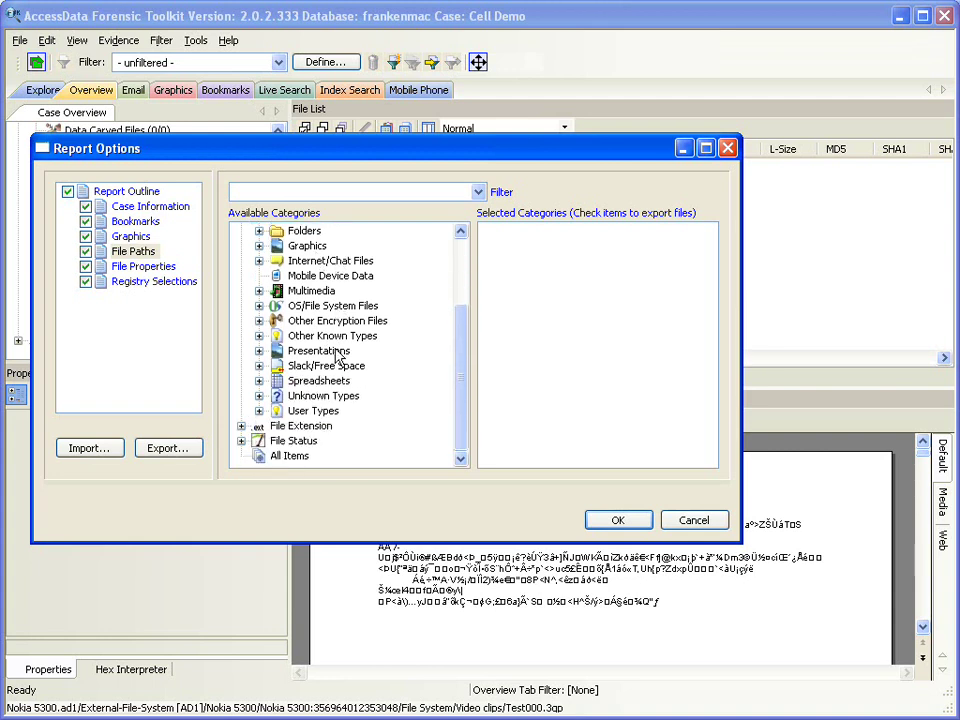
left_click_drag(340, 276, 558, 291)
left_click(525, 246)
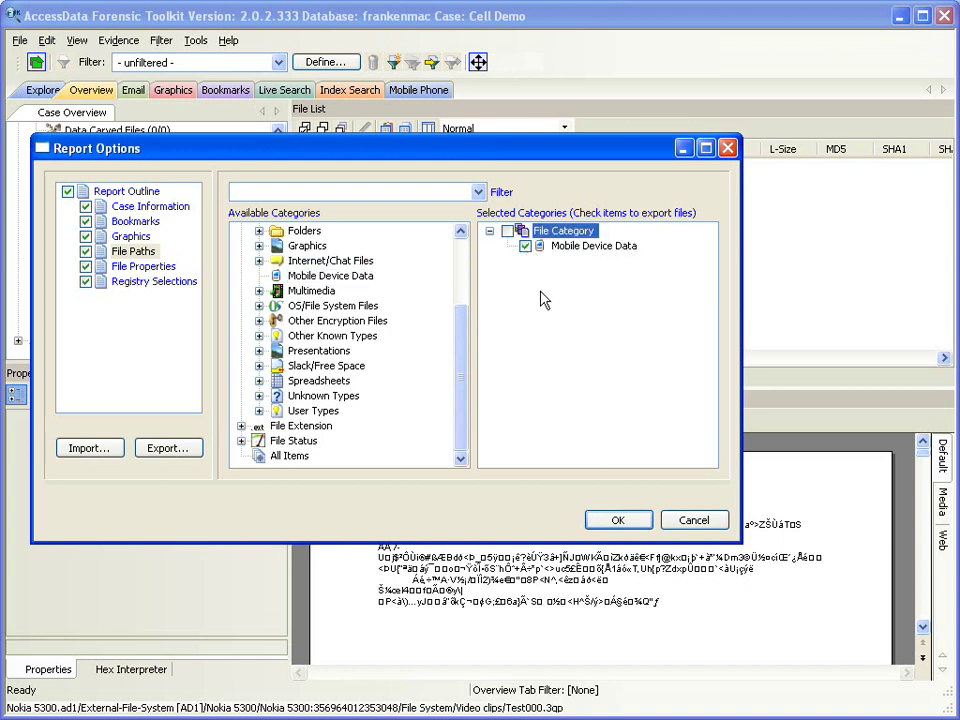
left_click(526, 247)
Generate the report in HTML format in the desktop's Report folder, deleting the existing folder and its contents.
left_click(600, 527)
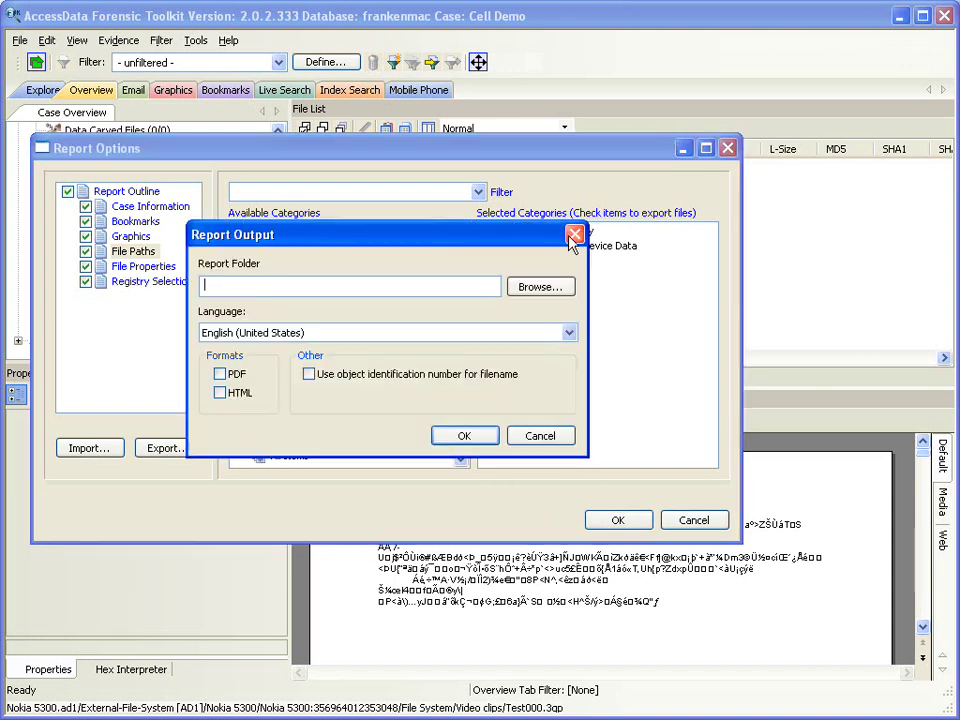
left_click(537, 287)
double_click(272, 392)
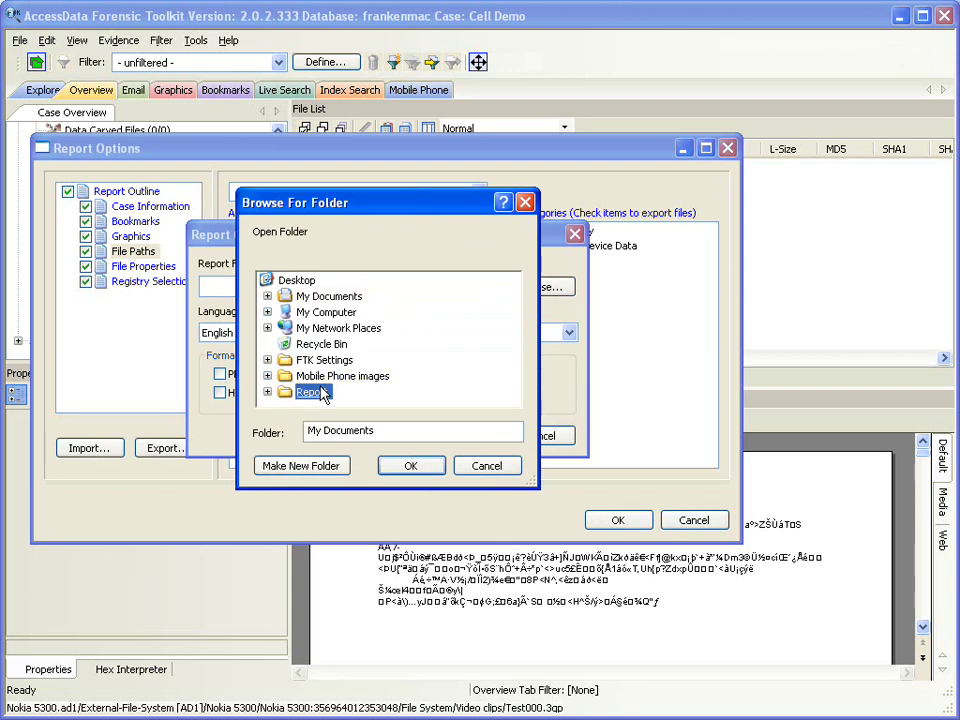
left_click(411, 468)
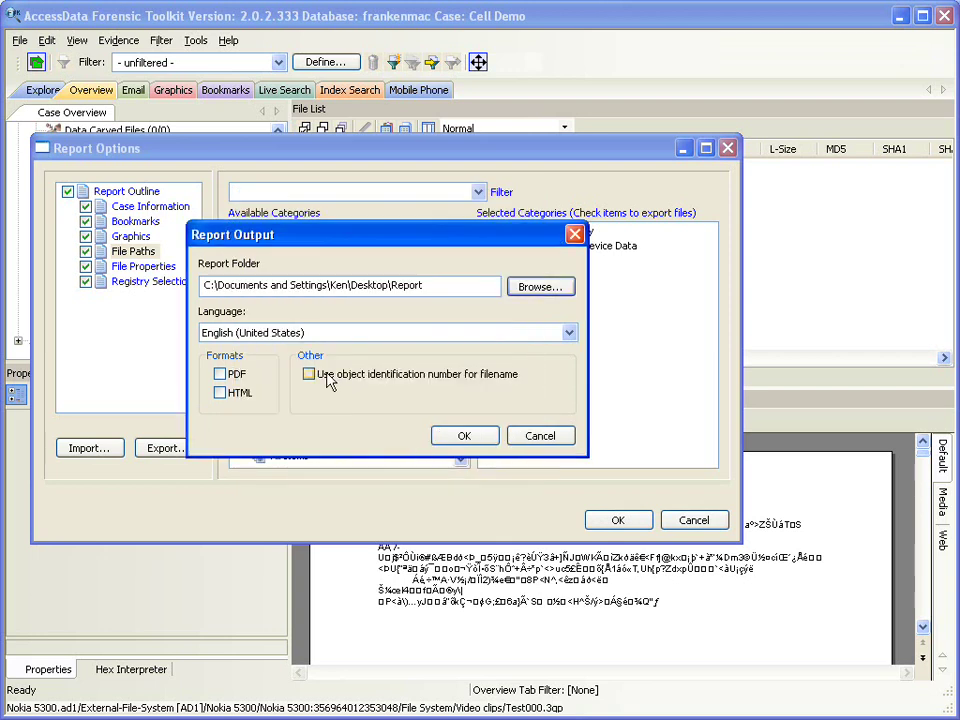
left_click(219, 393)
left_click(453, 437)
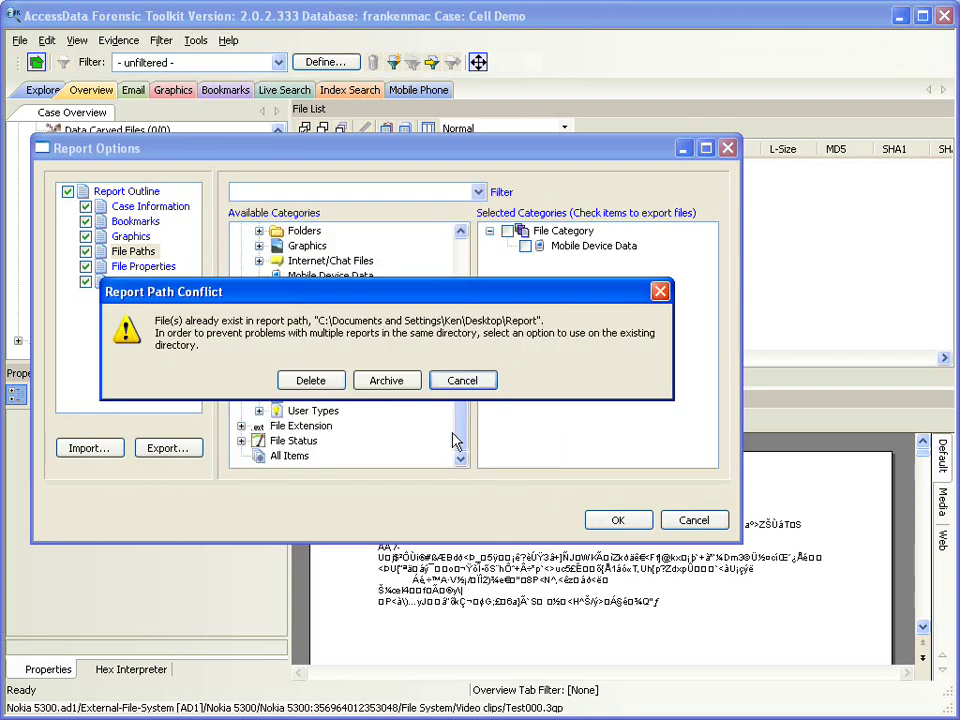
left_click(312, 380)
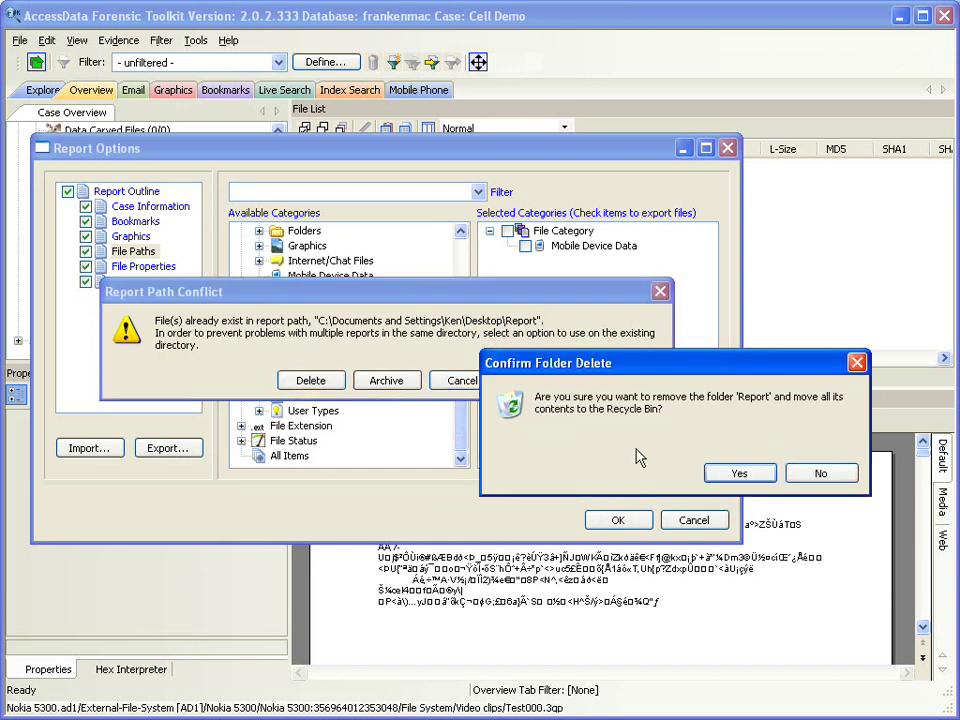
left_click(733, 472)
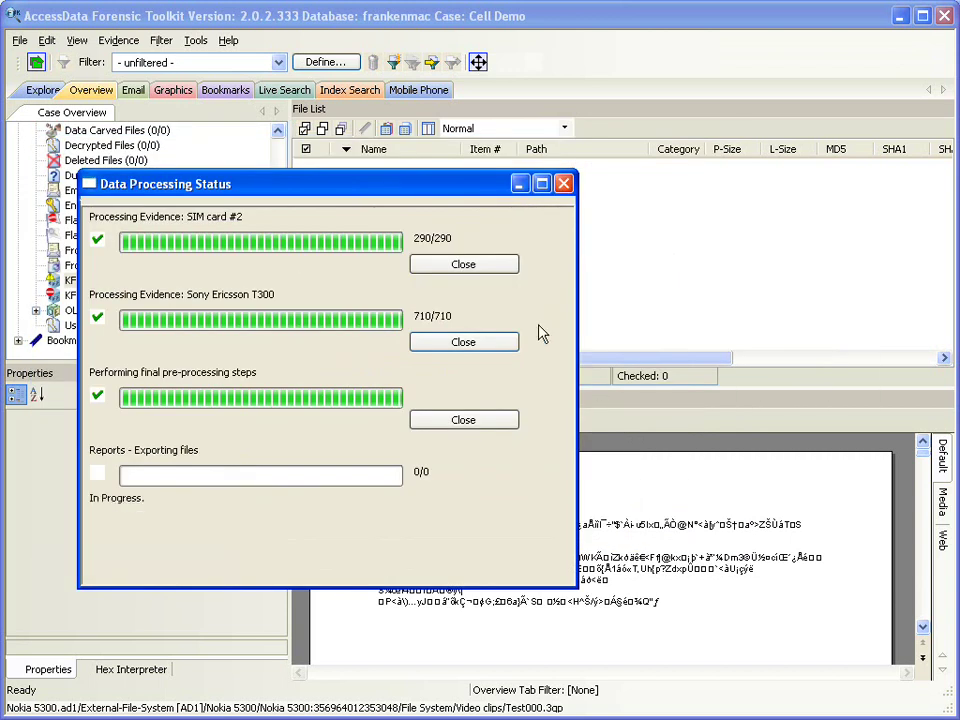
Dismiss the completed evidence processing and pre-processing jobs from the data processing status list.
left_click(498, 272)
left_click(476, 266)
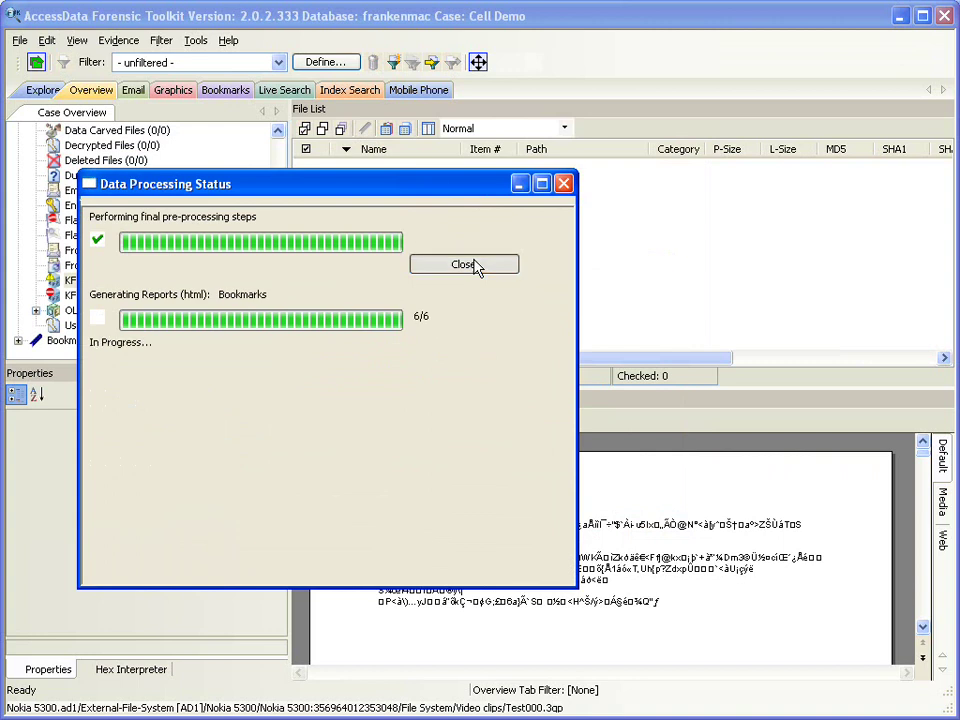
left_click(471, 266)
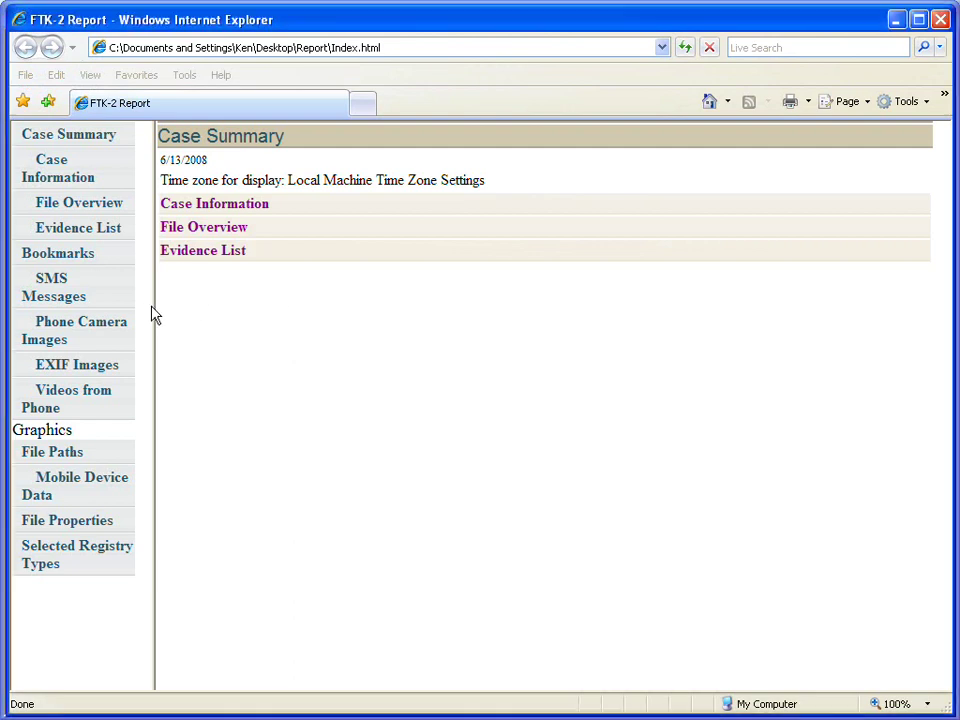
Widen the navigation frame of the HTML report and view its Case Information page.
left_click_drag(153, 305, 262, 310)
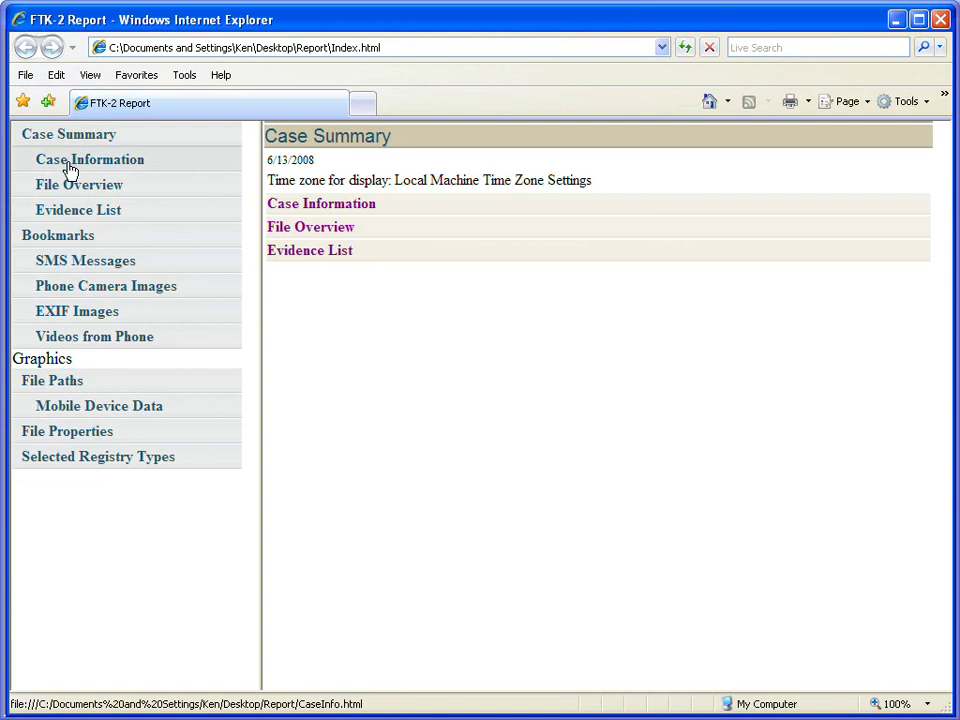
left_click(70, 170)
left_click(141, 171)
left_click(74, 140)
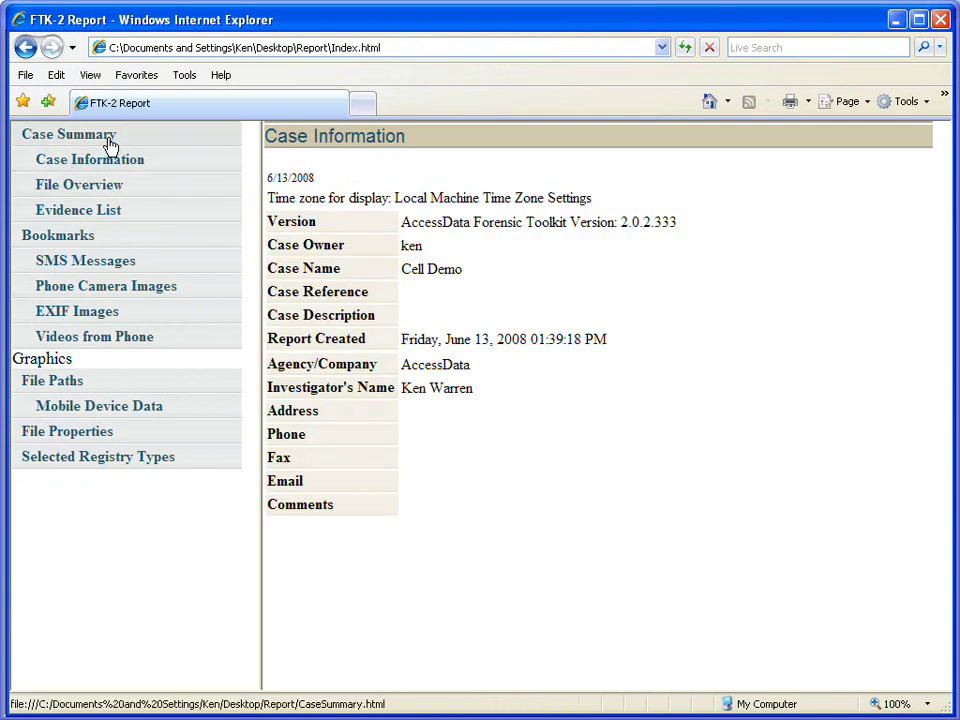
Review the Case Information, File Overview and Evidence List pages of the report's case summary section.
left_click(72, 162)
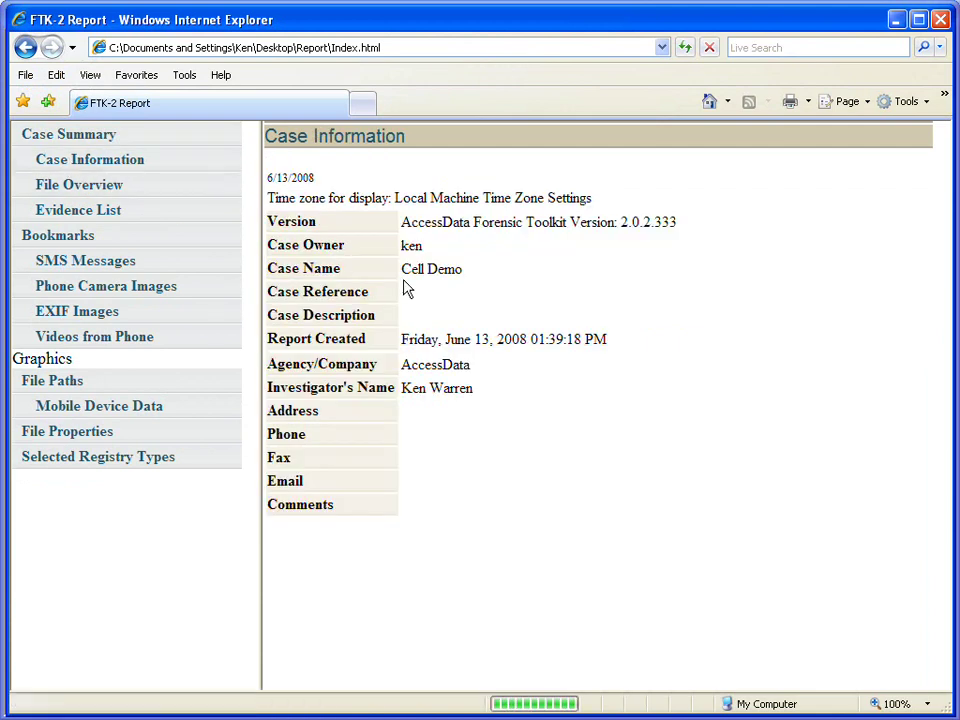
left_click(120, 188)
left_click(118, 212)
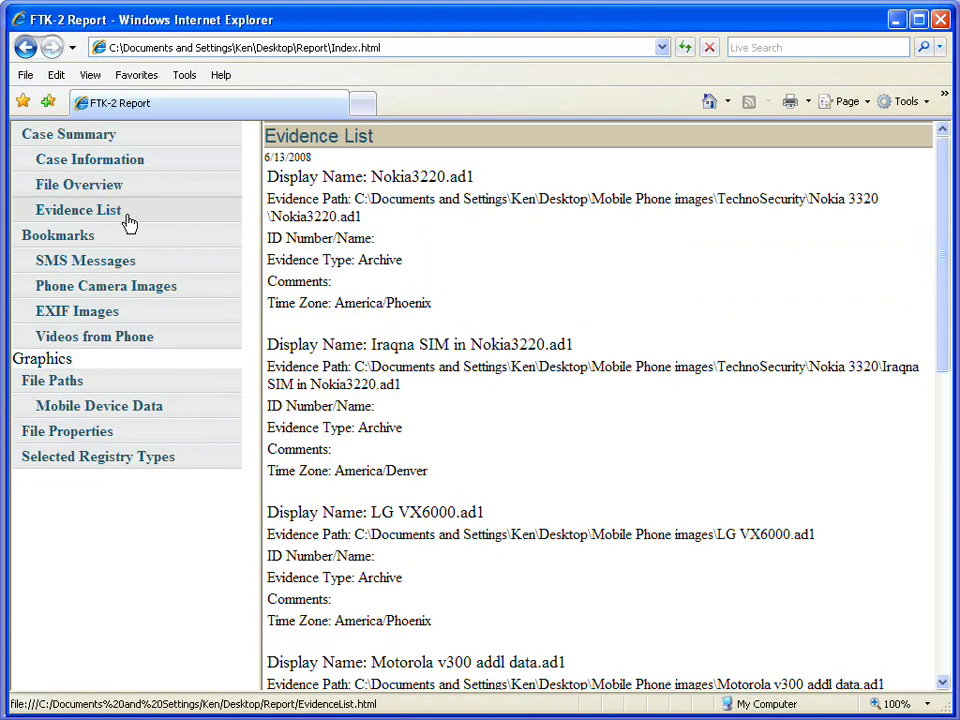
Examine the message fields and file entries in the report's SMS Messages bookmark.
left_click(120, 266)
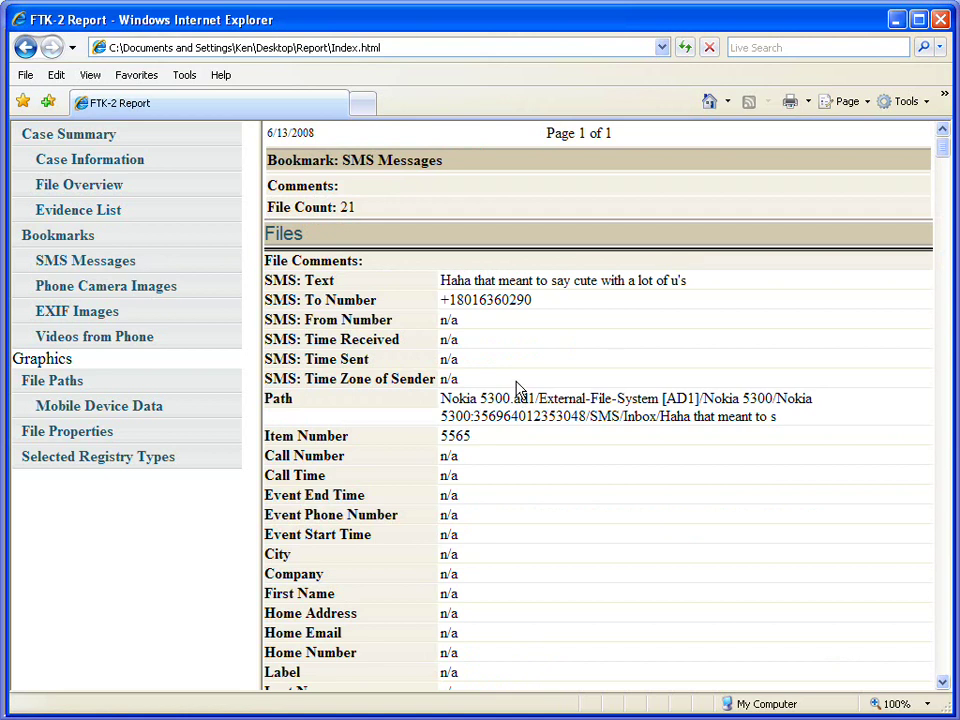
scroll(515, 332, "down", 10)
scroll(515, 332, "down", 13)
scroll(515, 332, "up", 6)
scroll(515, 332, "up", 14)
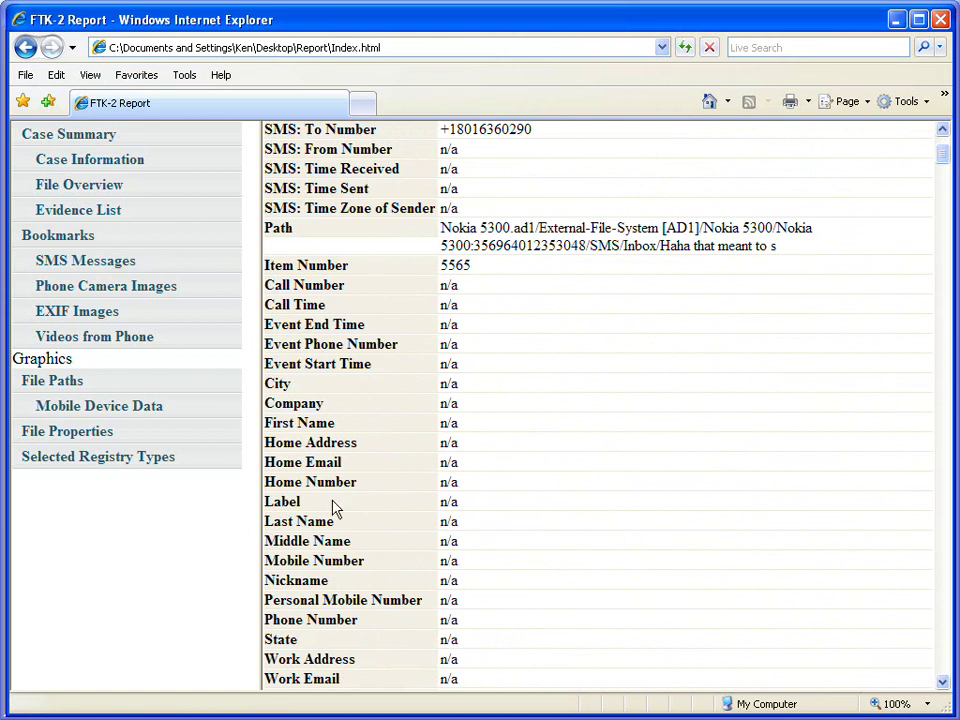
scroll(523, 368, "up", 4)
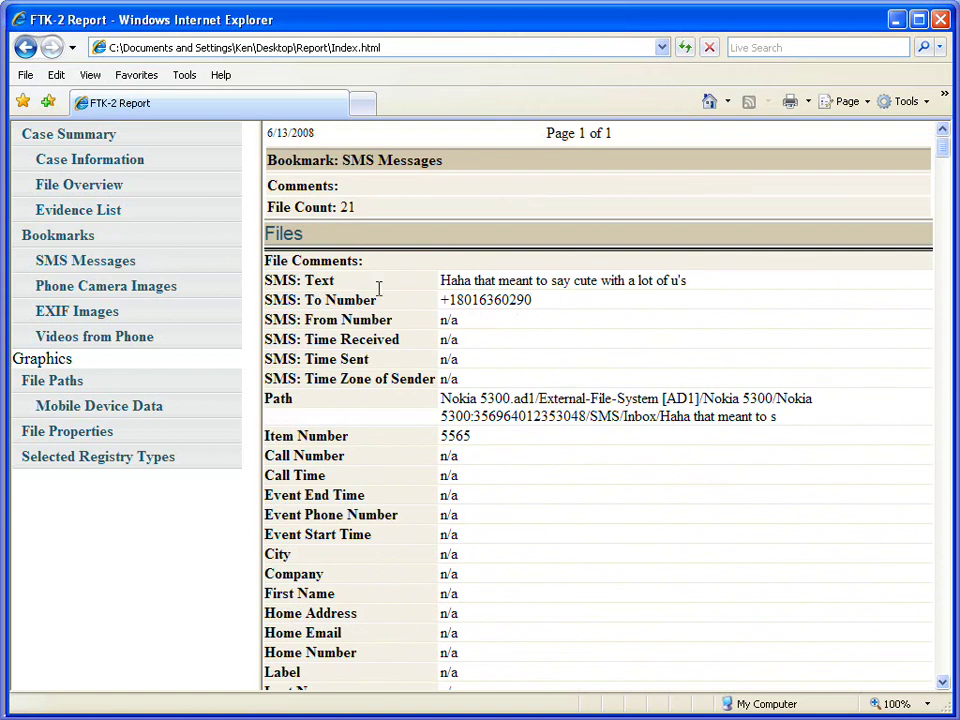
View the exported image 01-11-06_1018.jpg from the Phone Camera Images bookmark at full size and return to the bookmark page.
left_click(130, 291)
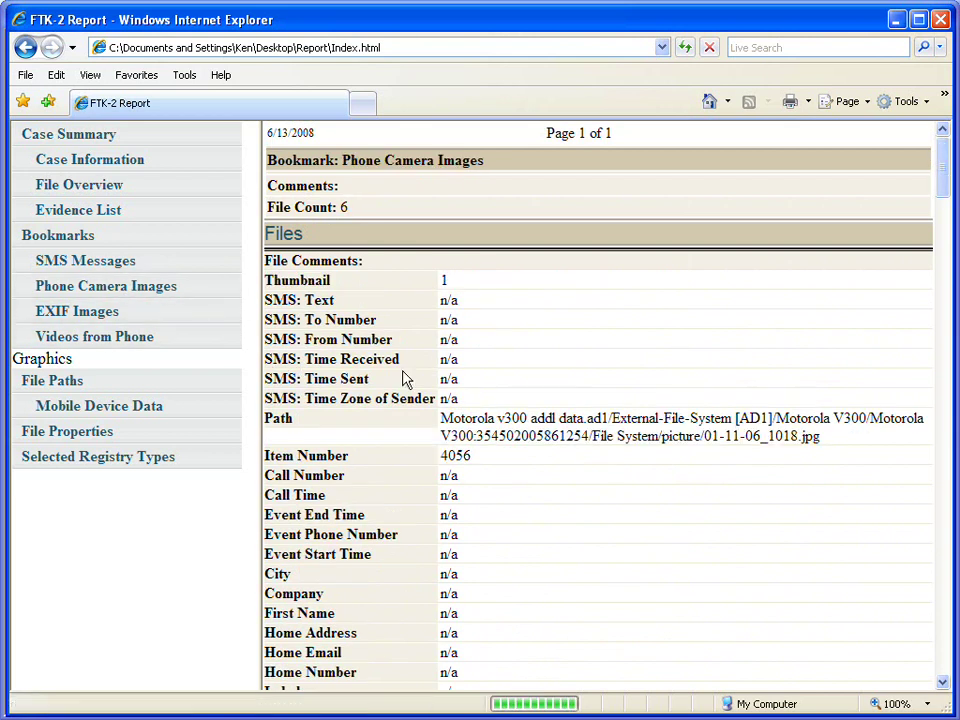
scroll(574, 426, "down", 10)
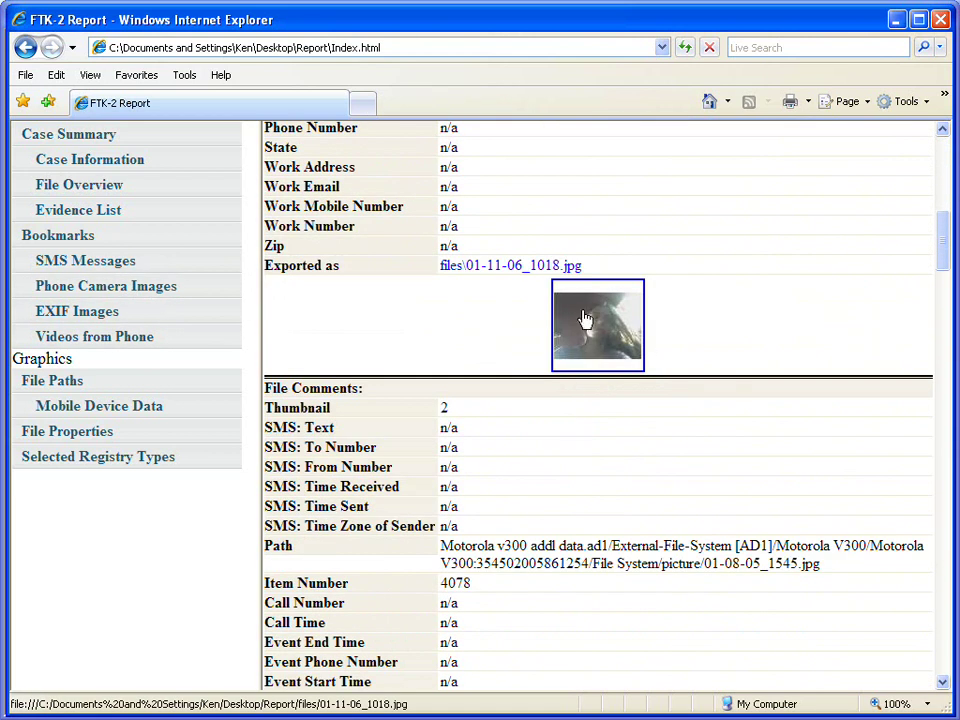
left_click(590, 333)
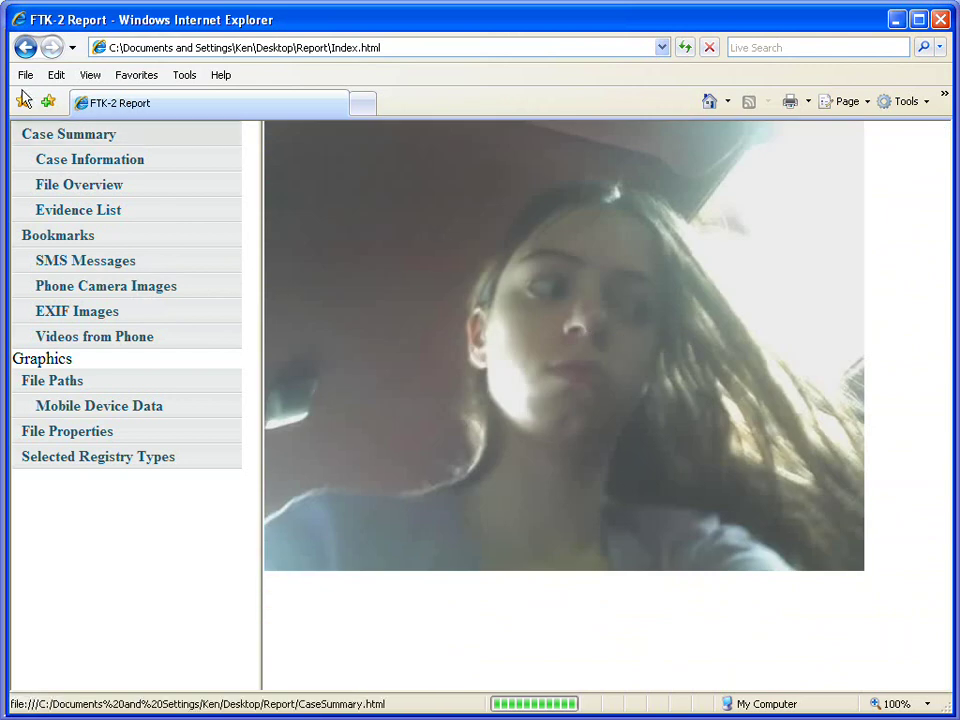
left_click(25, 47)
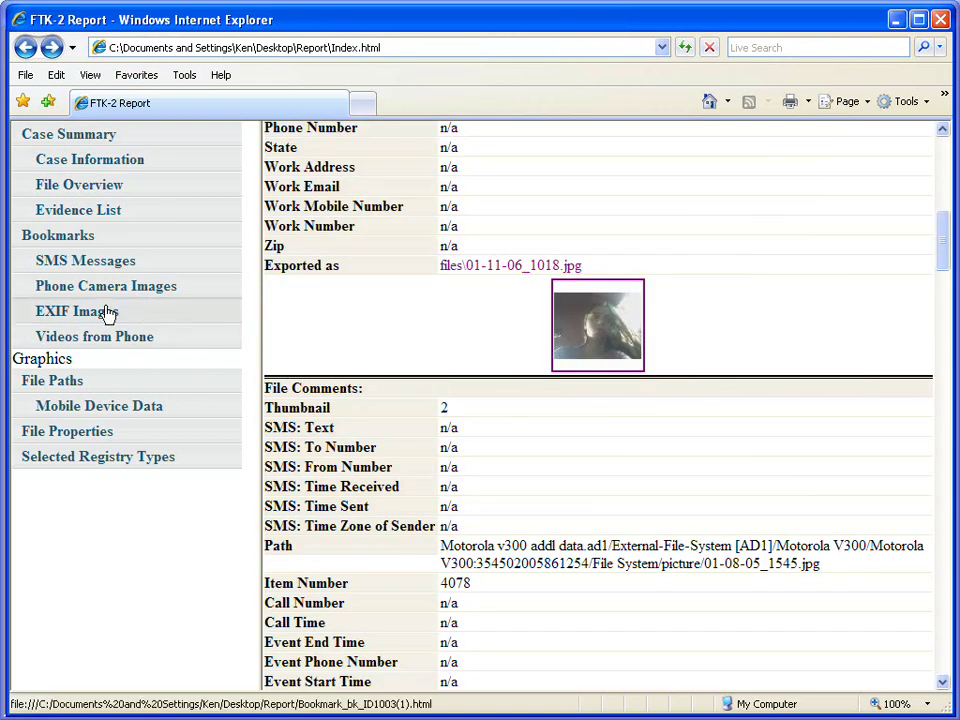
Examine the file details and thumbnails in the report's EXIF Images bookmark.
left_click(72, 314)
scroll(536, 399, "down", 10)
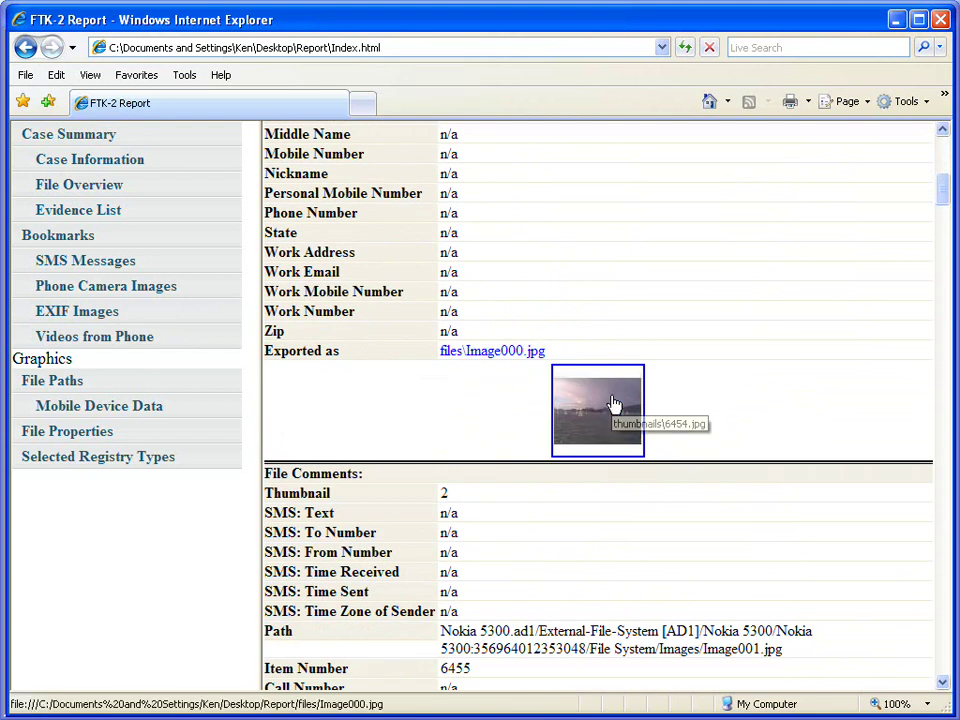
scroll(620, 412, "down", 8)
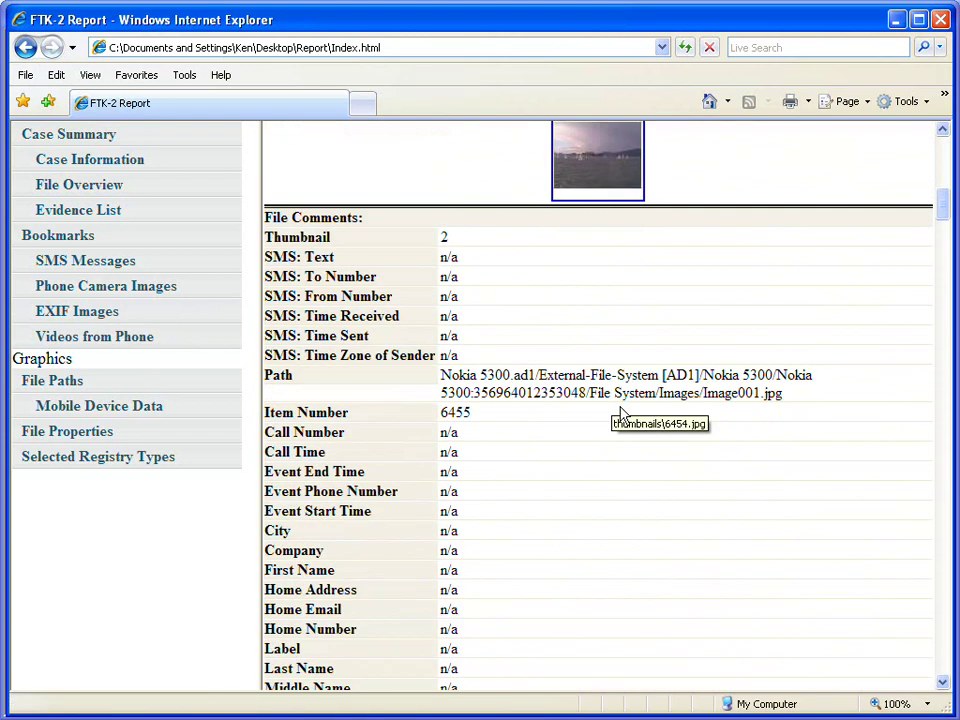
scroll(620, 415, "up", 11)
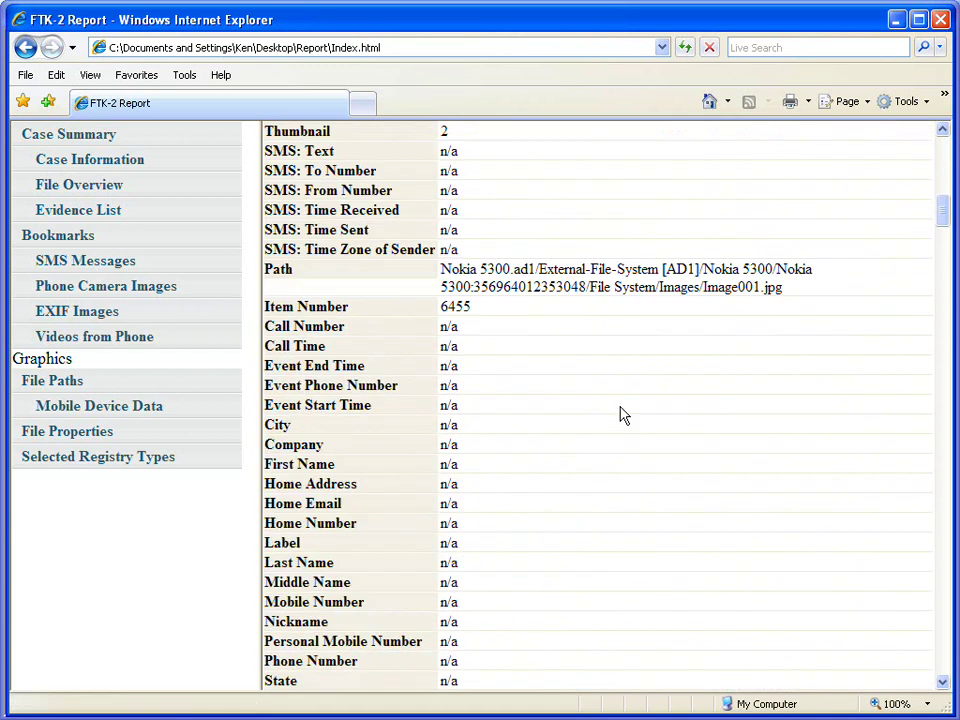
Request the first exported 3gp file in the Videos from Phone bookmark and allow the report's blocked active content to run.
left_click(77, 343)
scroll(560, 450, "down", 6)
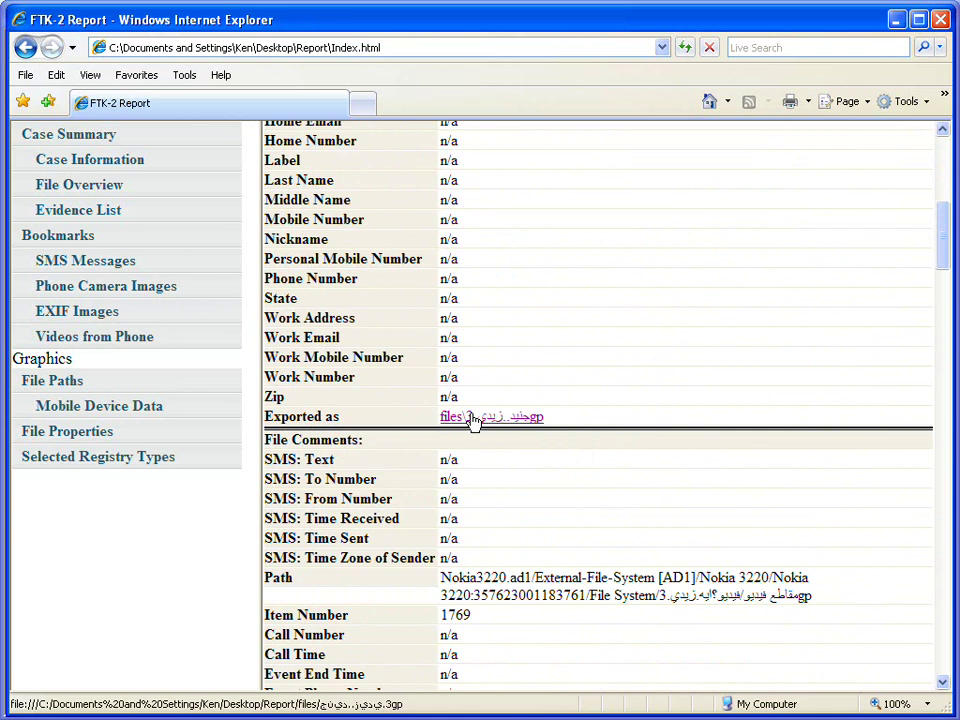
left_click(473, 420)
left_click(815, 498)
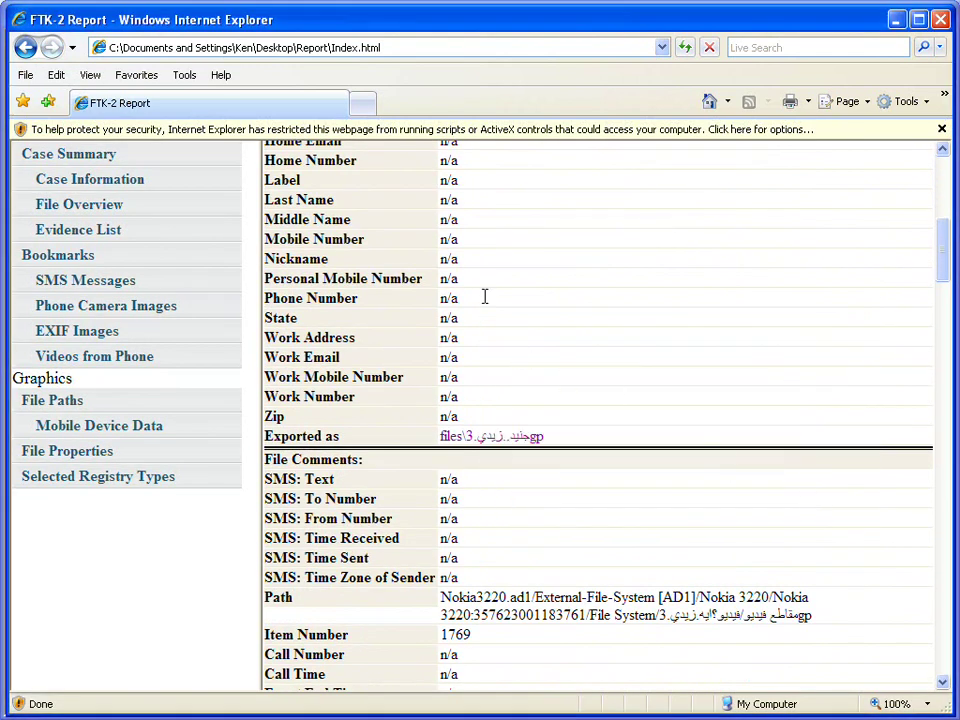
left_click(415, 130)
left_click(445, 146)
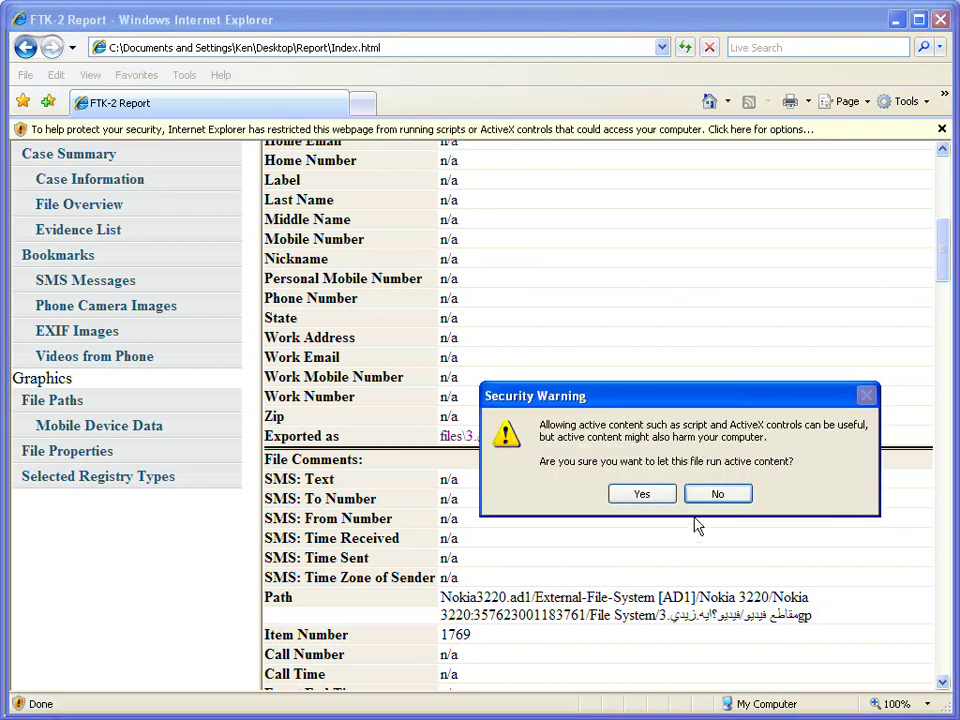
left_click(640, 494)
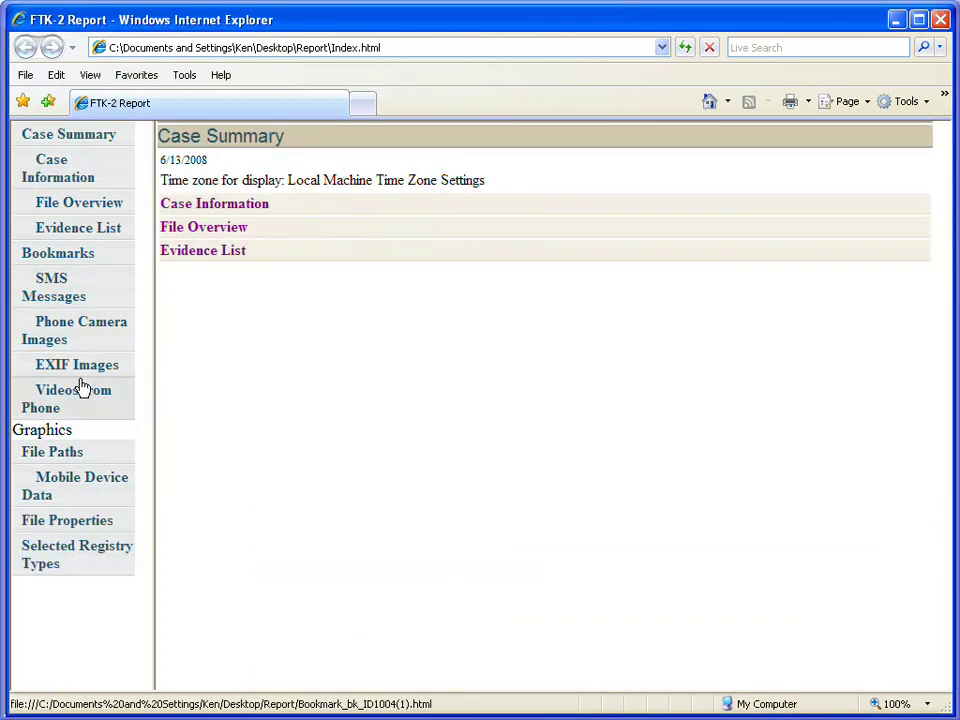
Revisit the EXIF Images bookmark in the reloaded report and look over its Image000.jpg entry.
left_click(79, 368)
scroll(469, 489, "down", 5)
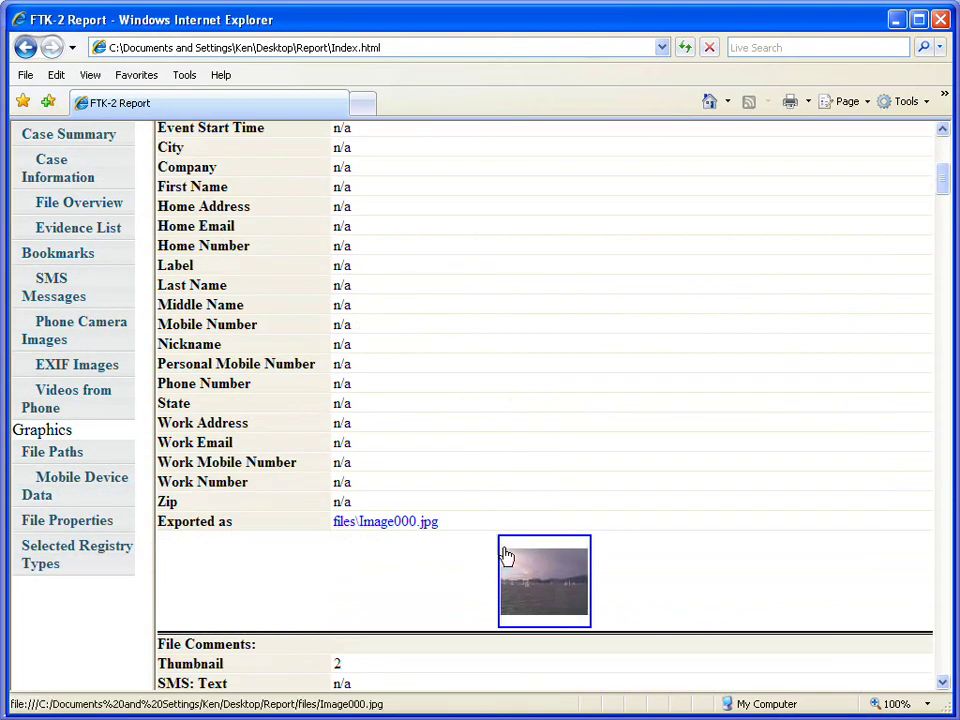
scroll(495, 548, "down", 4)
Play the first exported 3gp file from the Videos from Phone bookmark, close the player and look over the following video entry.
left_click(77, 401)
scroll(414, 422, "down", 8)
left_click(394, 503)
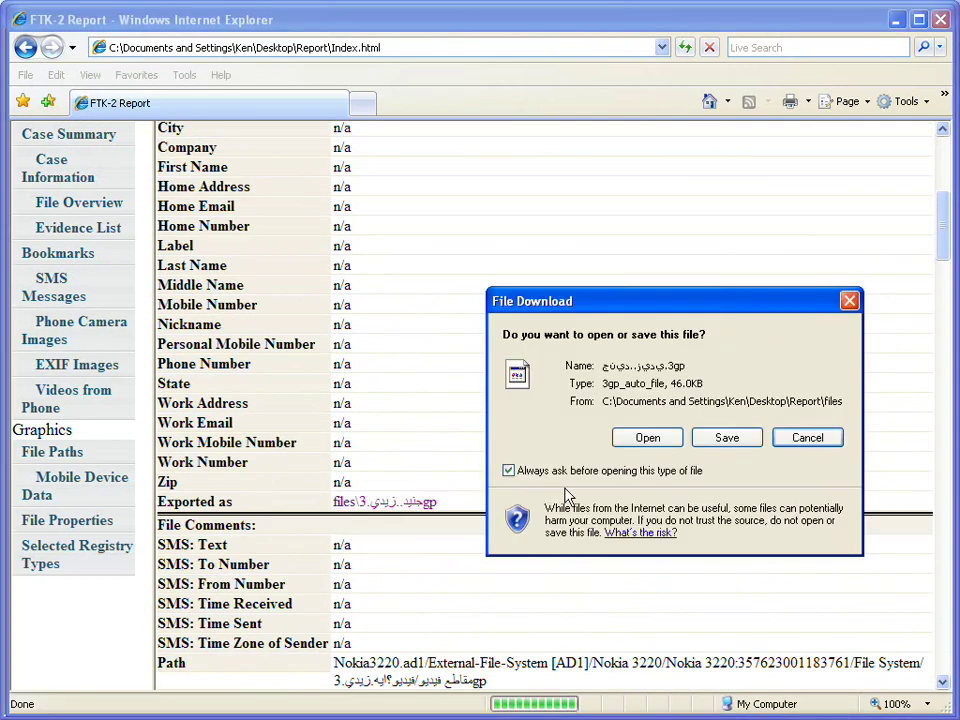
left_click(645, 440)
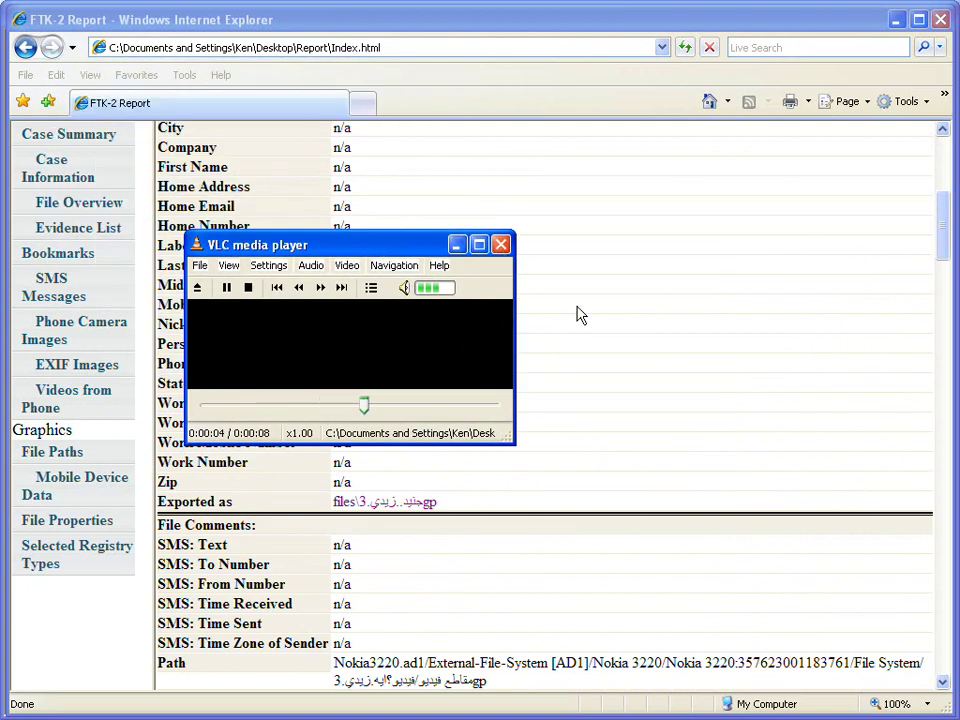
left_click(505, 252)
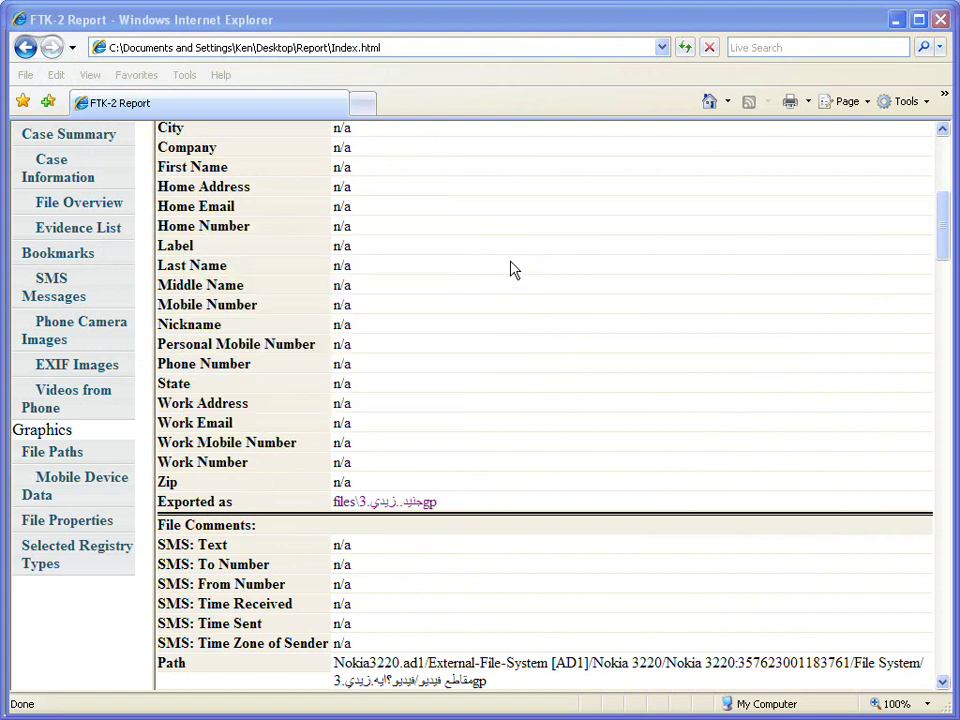
scroll(519, 394, "down", 8)
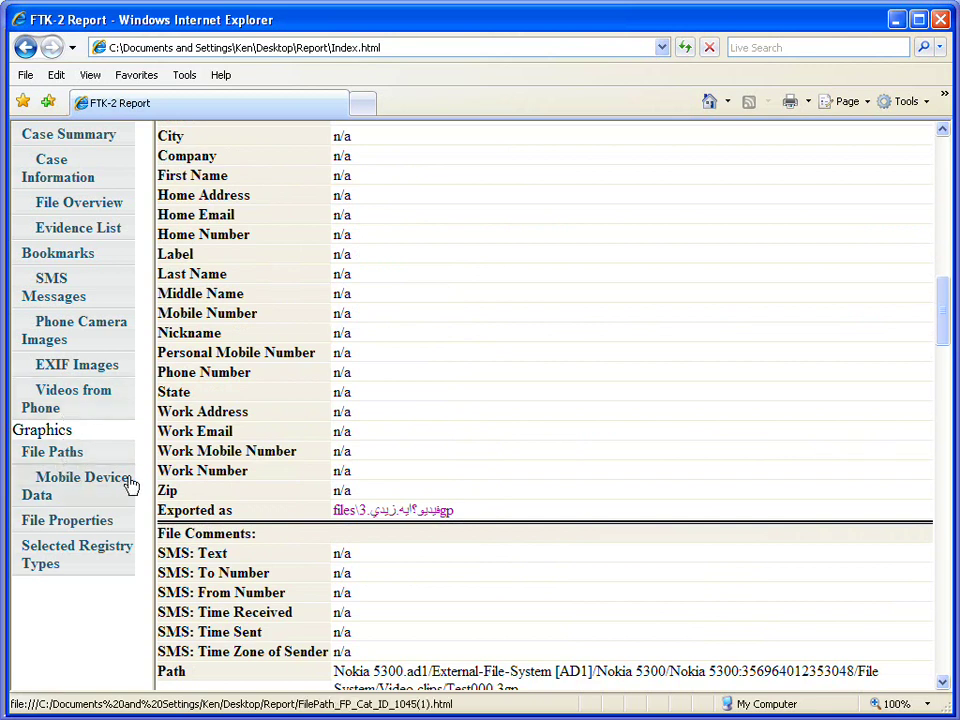
Widen the report's navigation frame and review the file path listing for the Mobile Device Data category.
left_click_drag(148, 470, 227, 489)
left_click(50, 407)
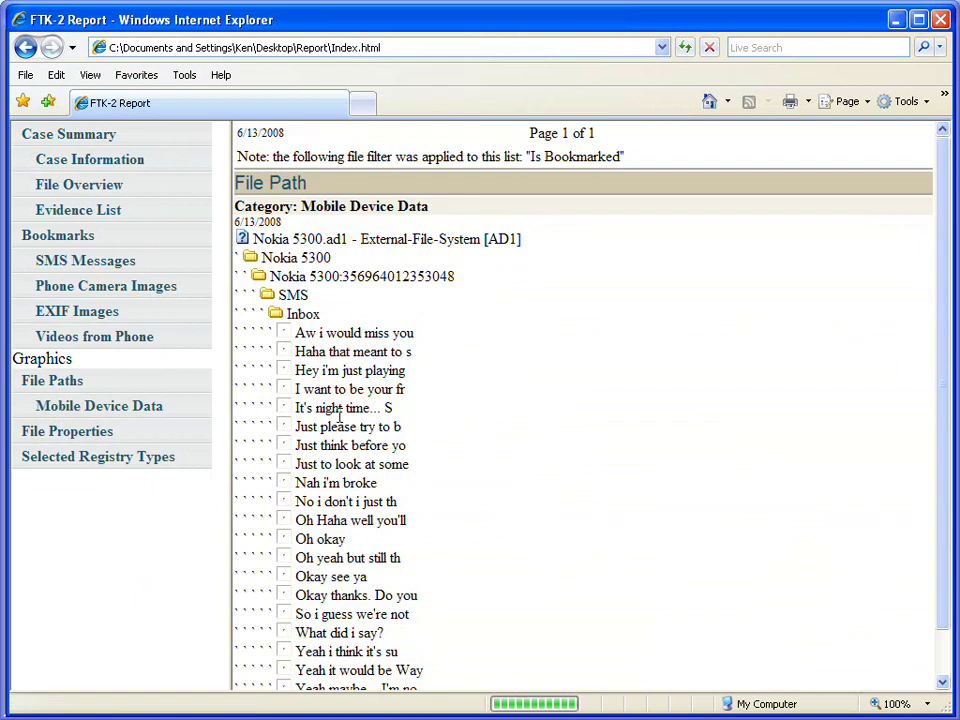
scroll(341, 350, "down", 1)
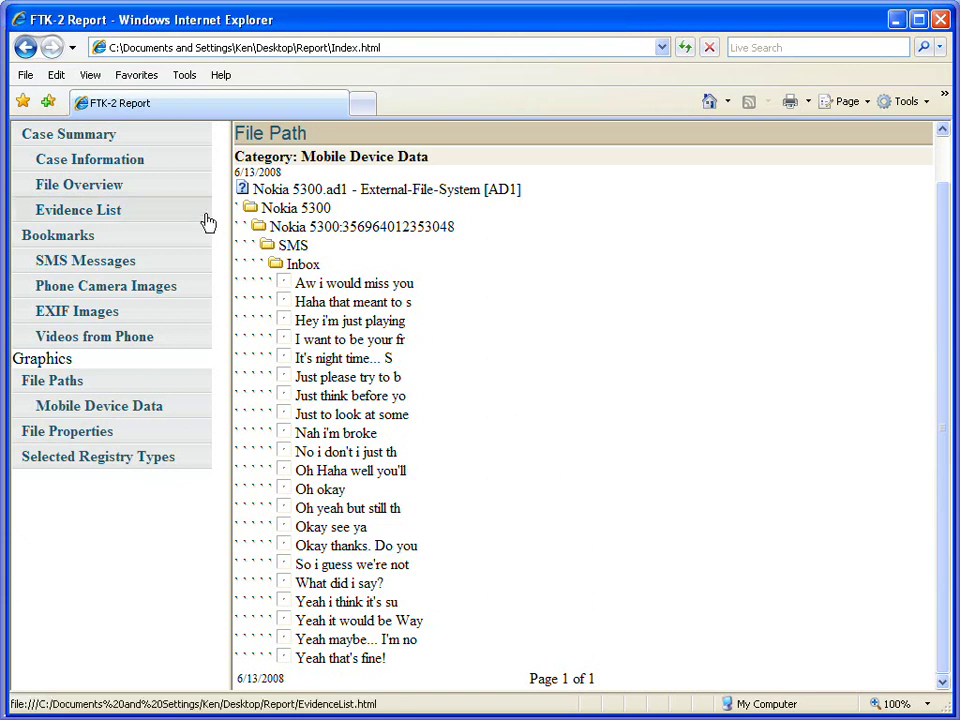
Close the HTML report along with its pending video download, and close the Data Processing Status window in Forensic Toolkit.
left_click(90, 136)
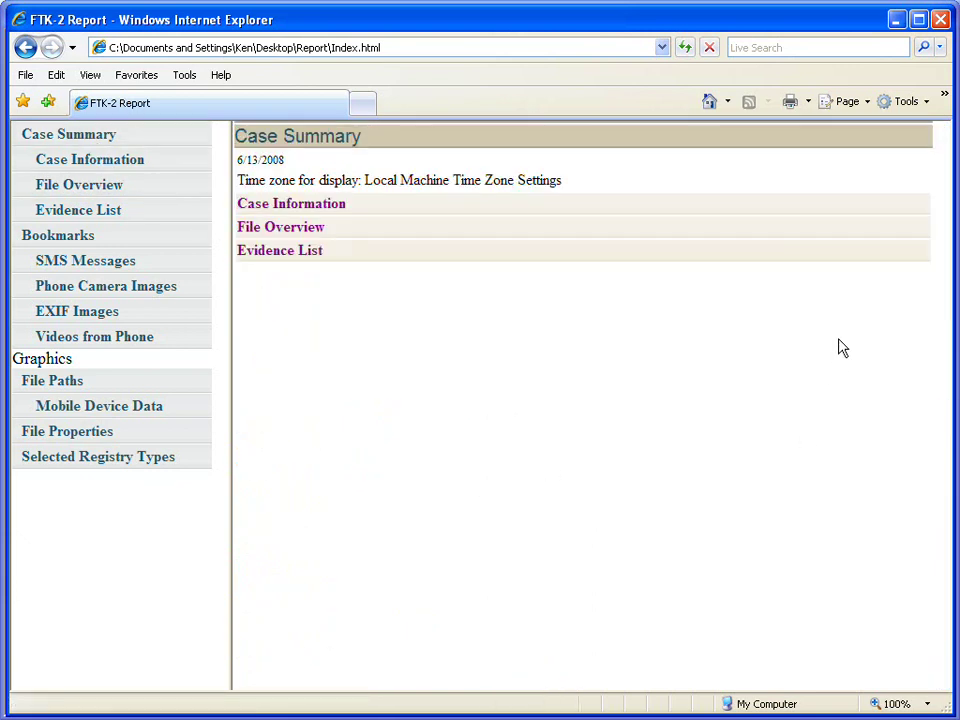
left_click(941, 21)
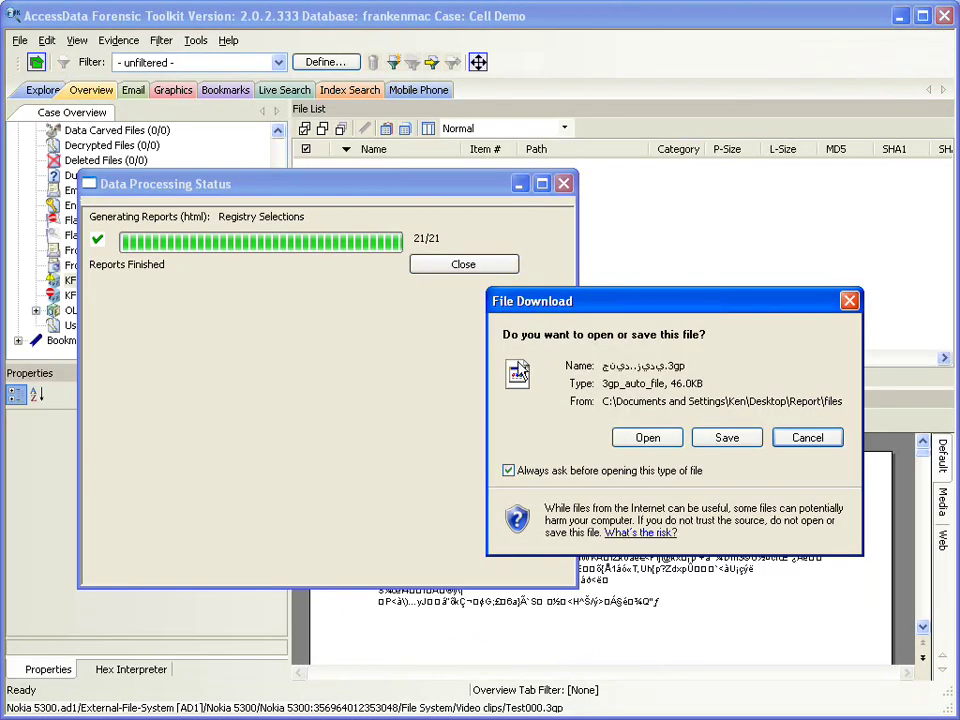
left_click(778, 435)
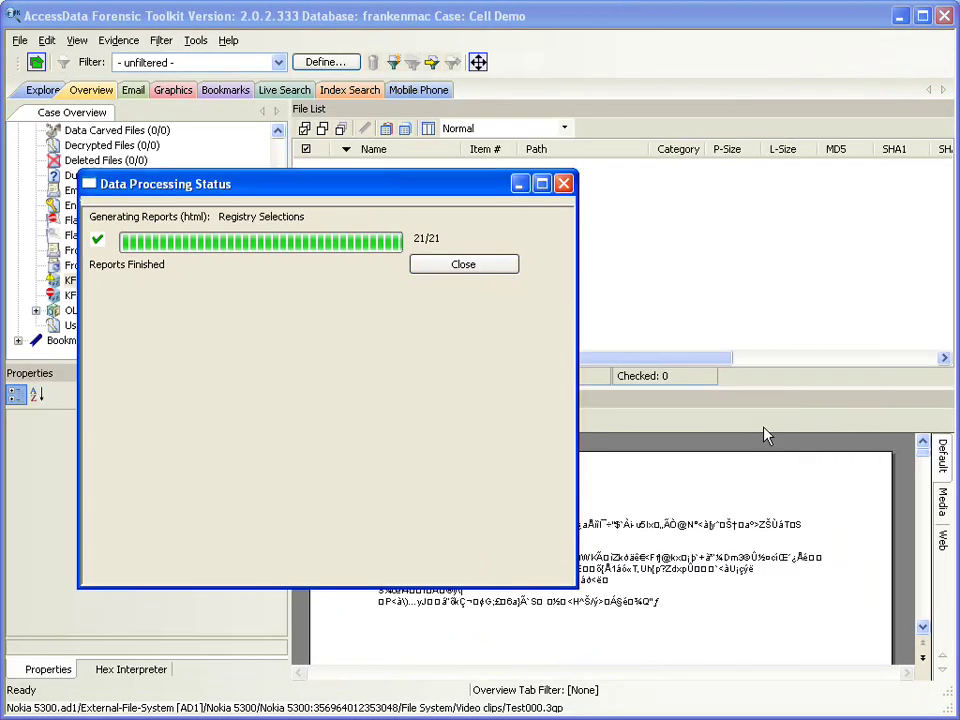
left_click(561, 186)
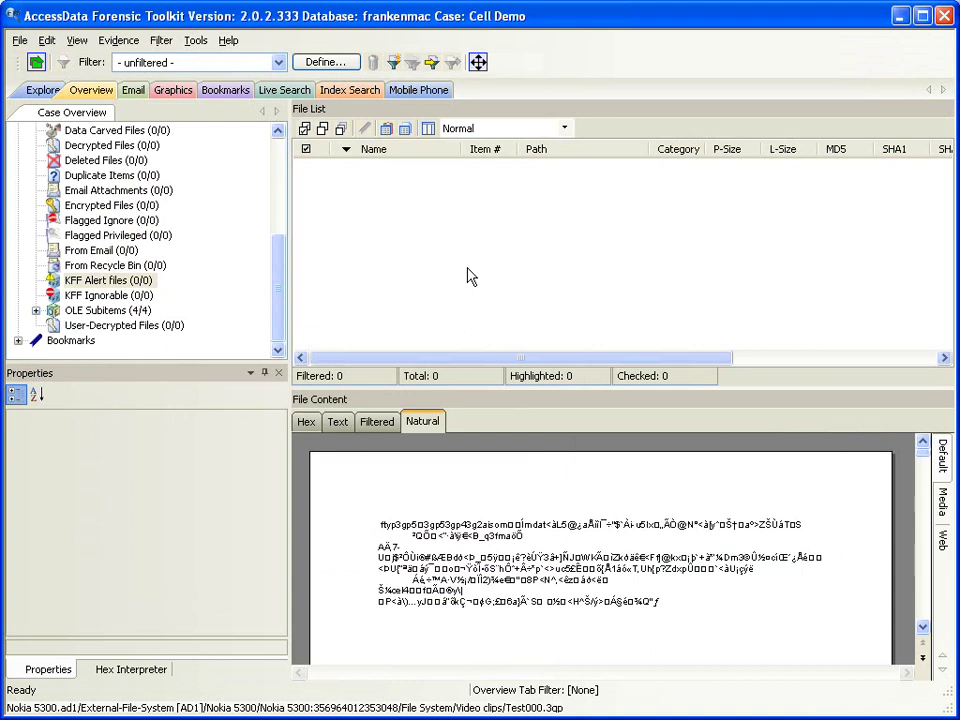